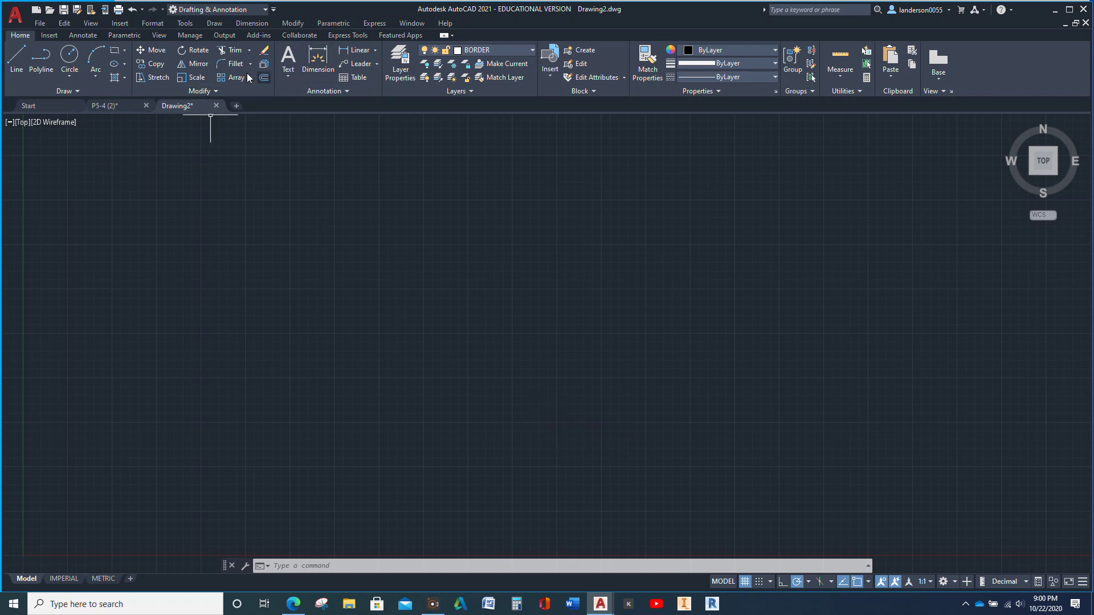
Draw the 3.25 bottom edge, a 1-unit edge at 45°, and a 0.5 vertical edge.
left_click(19, 64)
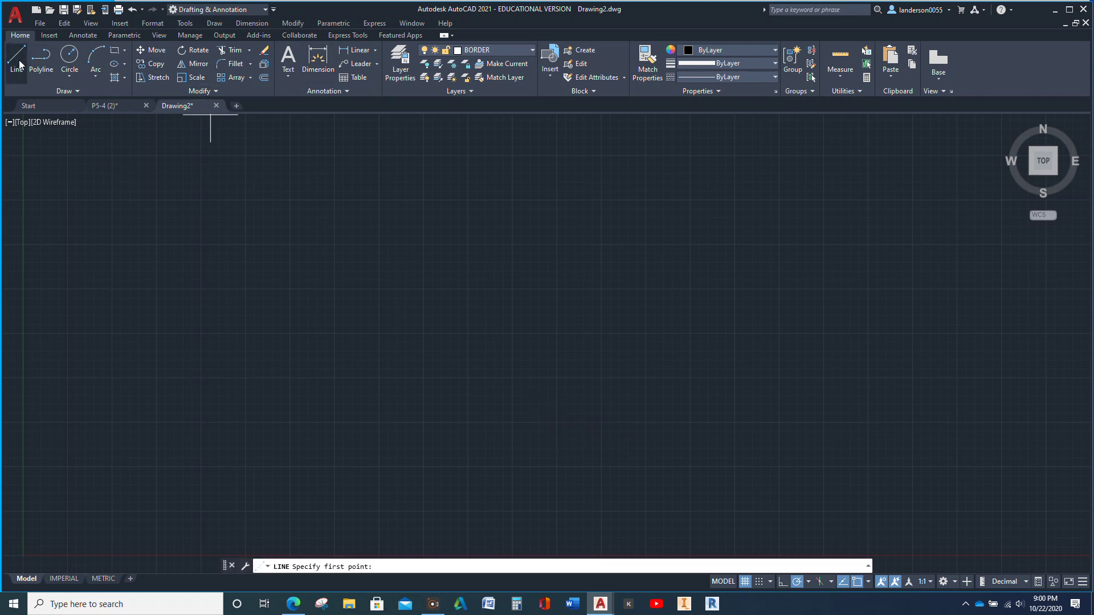
left_click(601, 424)
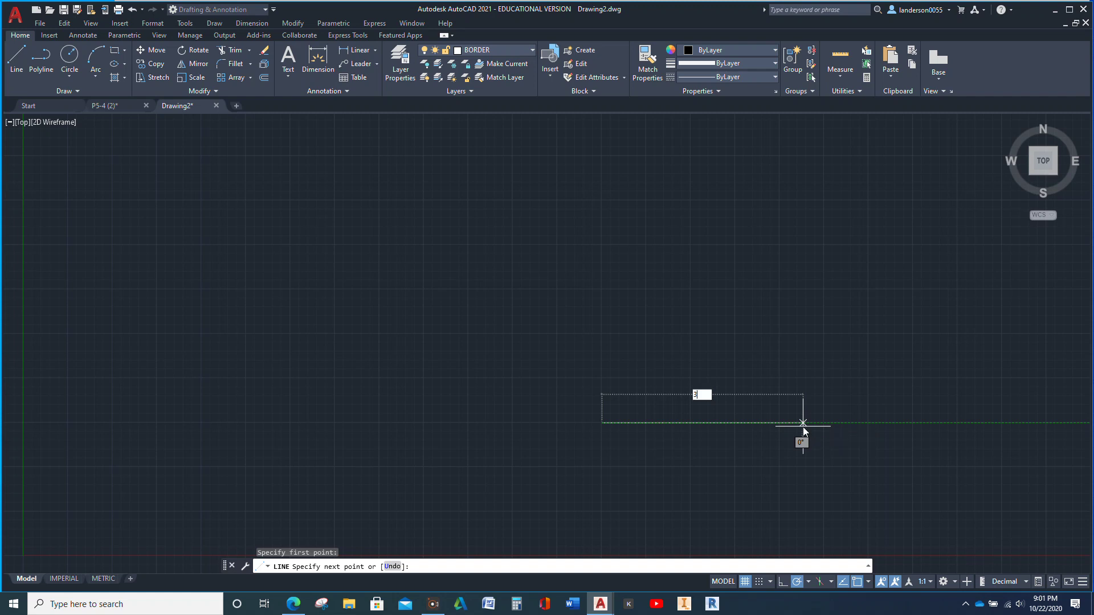
type("3.25")
key("Return")
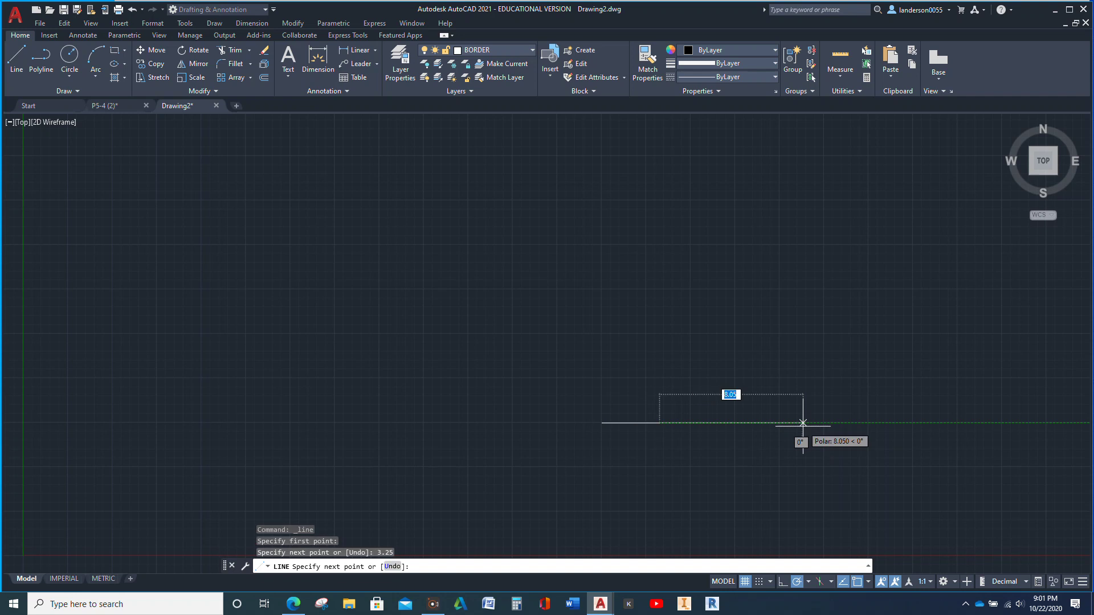
scroll(682, 425, "up", 6)
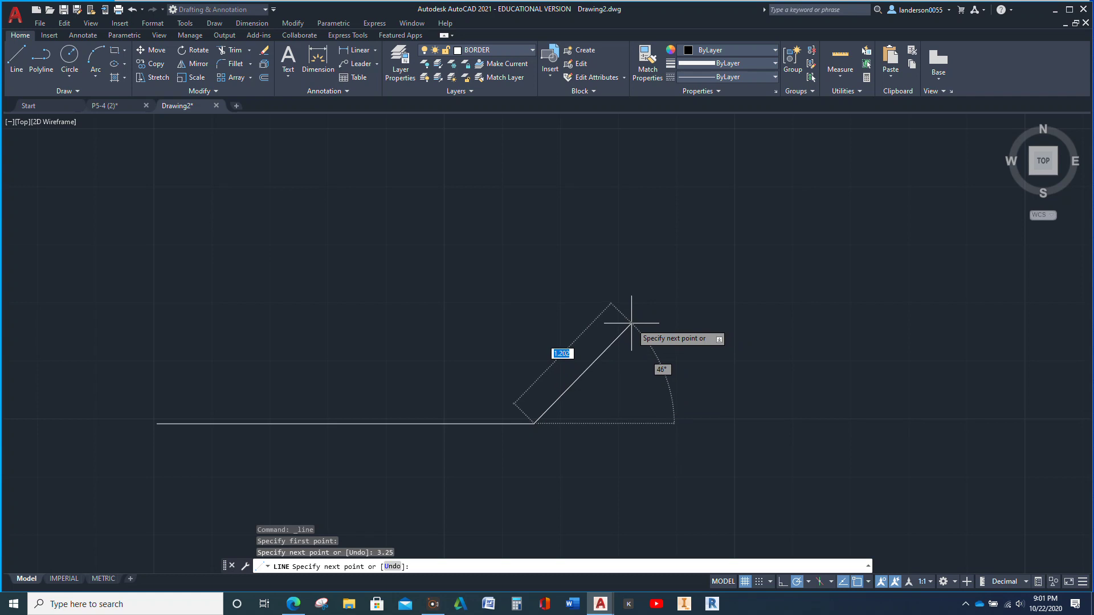
key("Tab")
type("4")
type("5")
key("Tab")
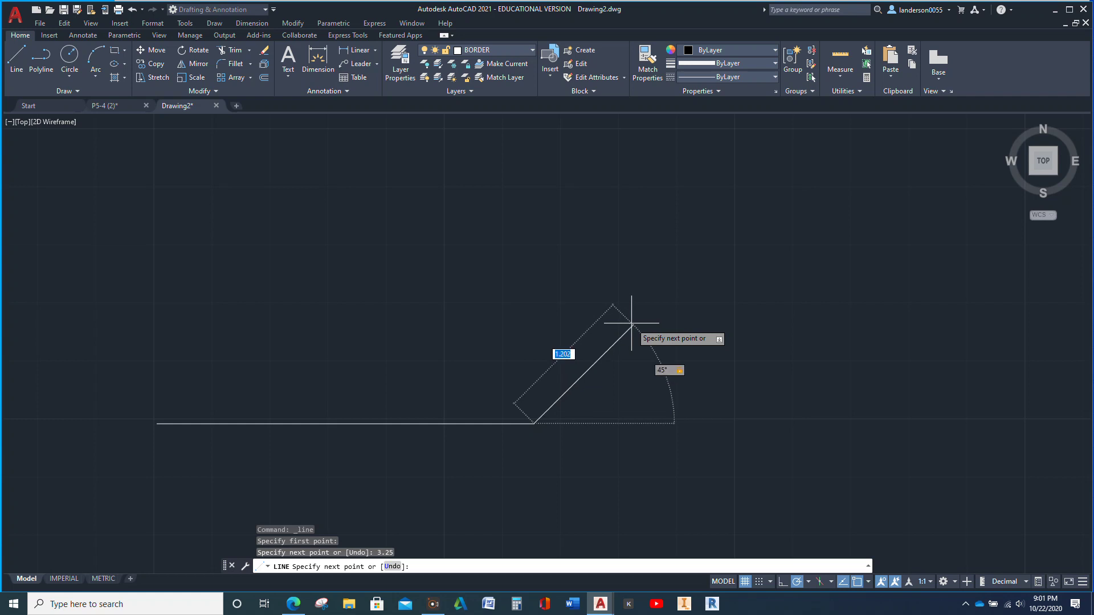
type("1")
key("Return")
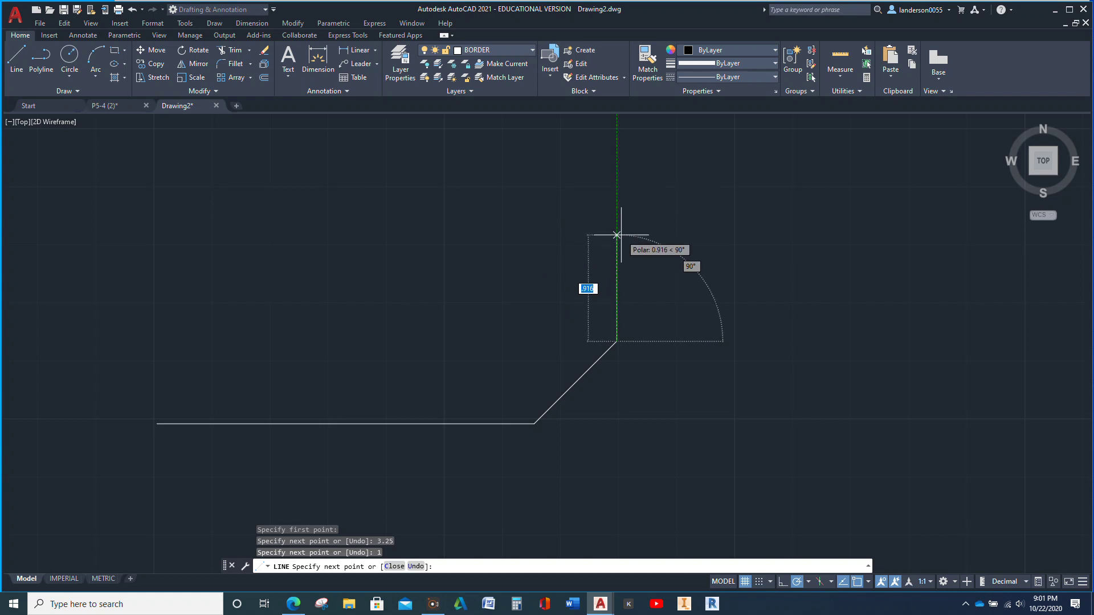
type(".")
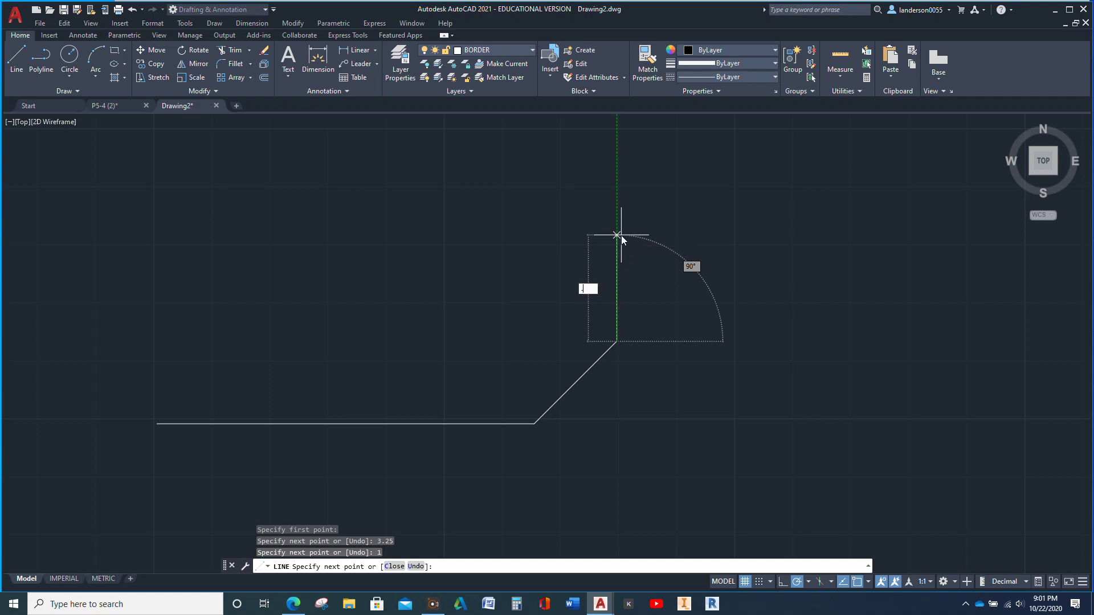
type("5")
key("Return")
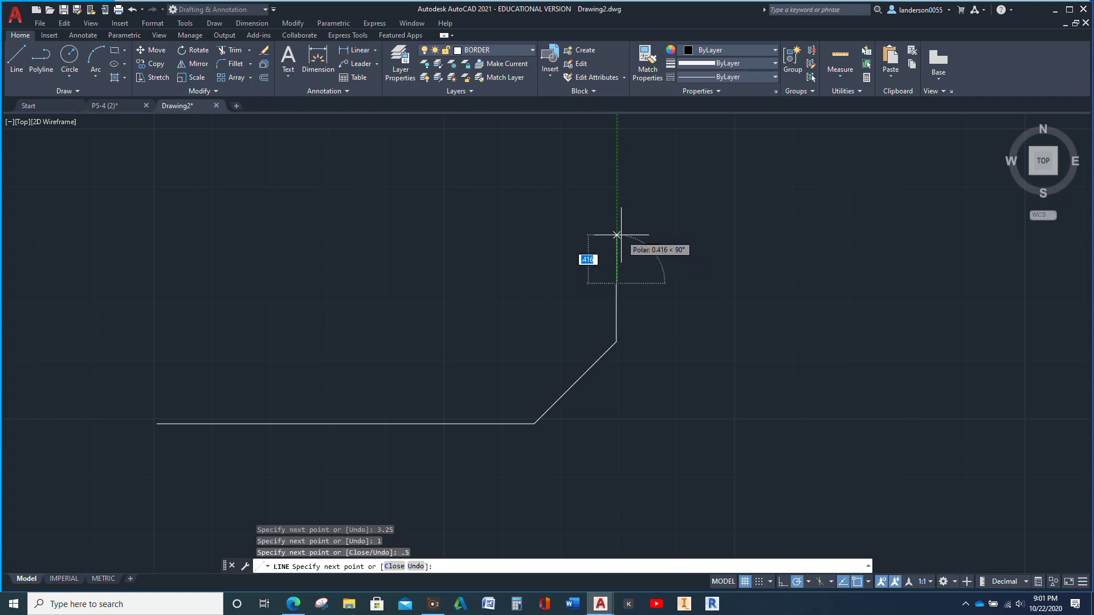
key("Return")
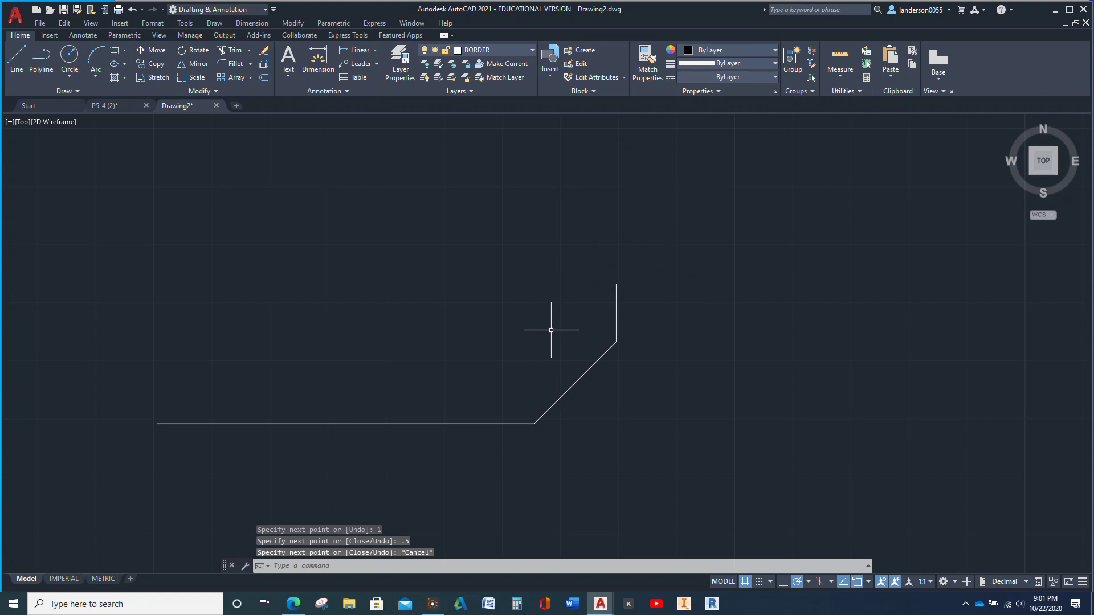
Add the 0.5 vertical front corner edge and connect it to the back edge's top.
key("Return")
left_click(534, 423)
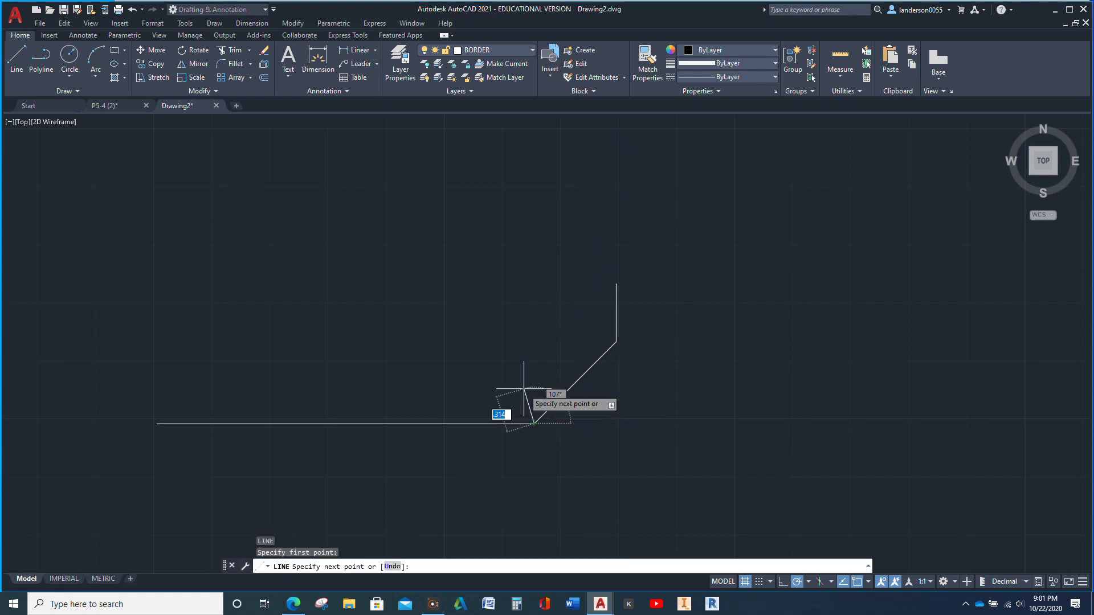
type(".5")
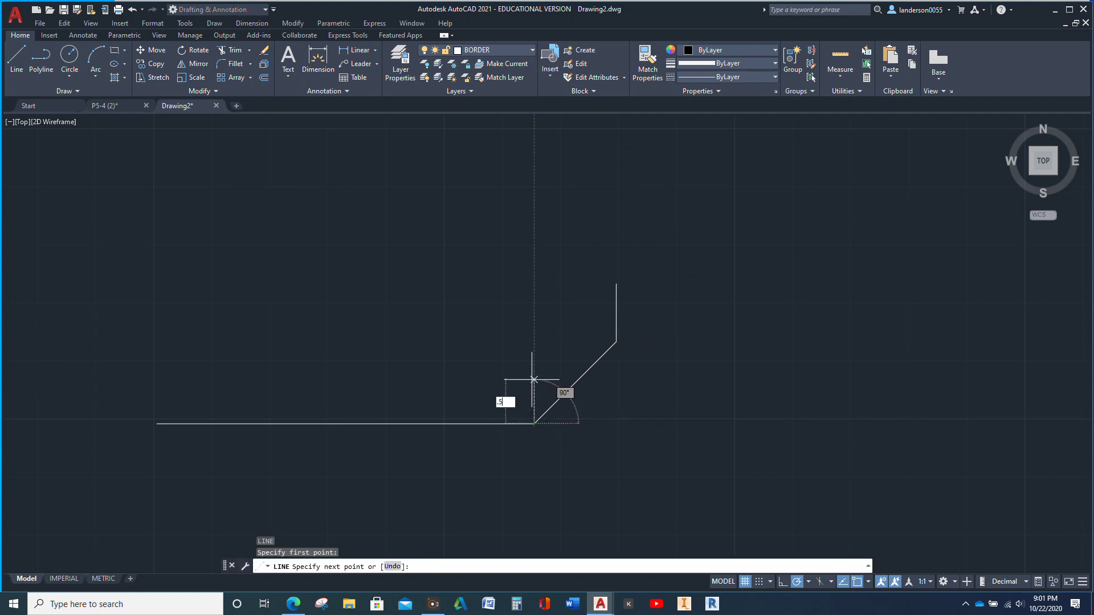
key("Return")
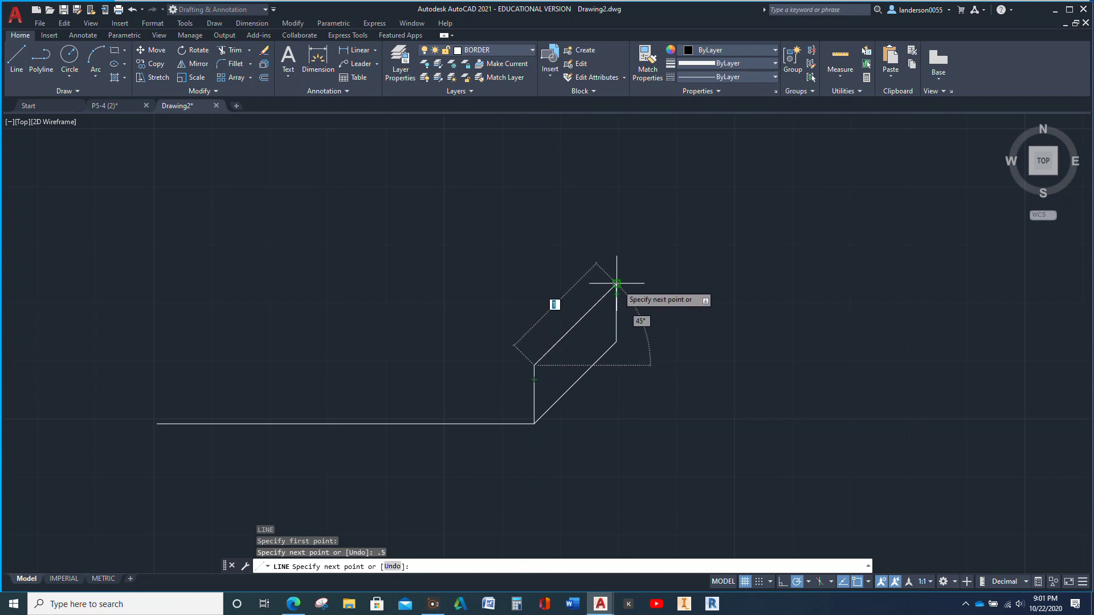
left_click(617, 283)
key("Escape")
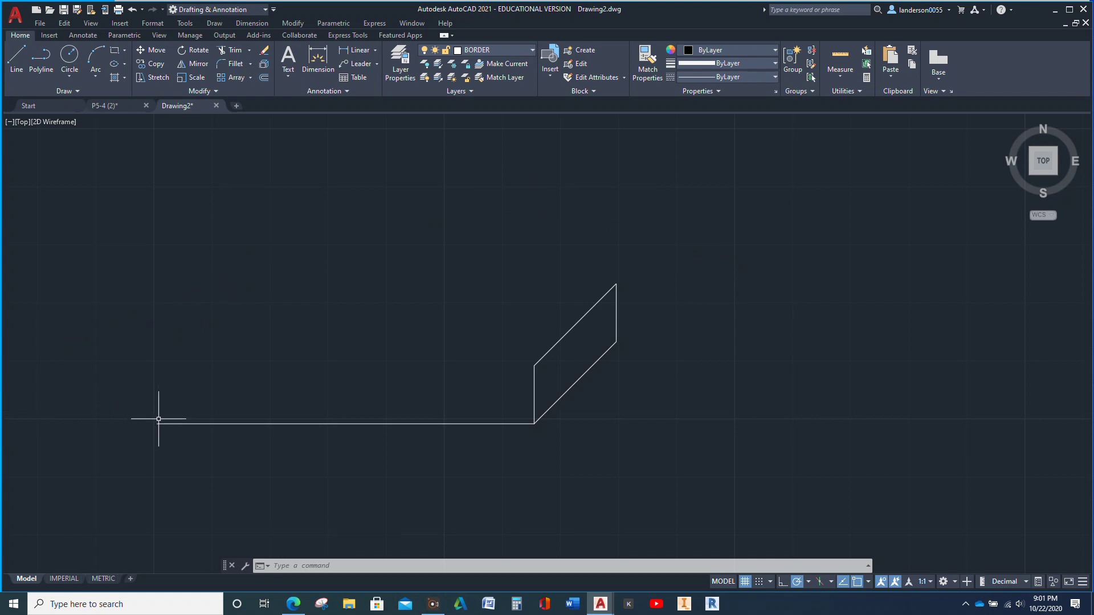
key("l")
key("Return")
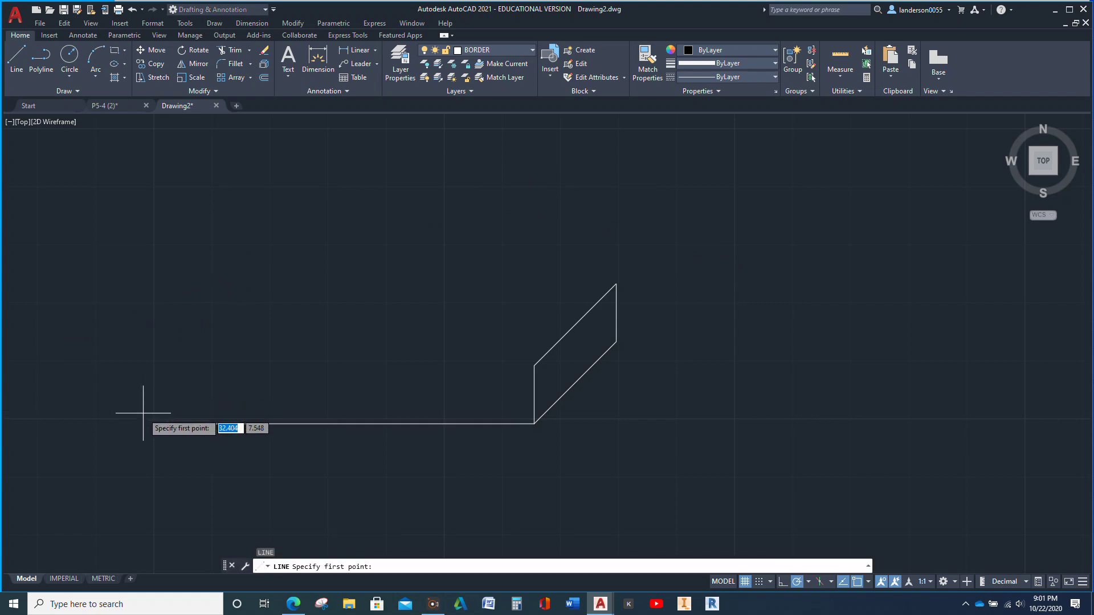
Draw the 1-unit left edge and the 0.5 horizontal step edge from the bottom-left corner.
left_click(157, 423)
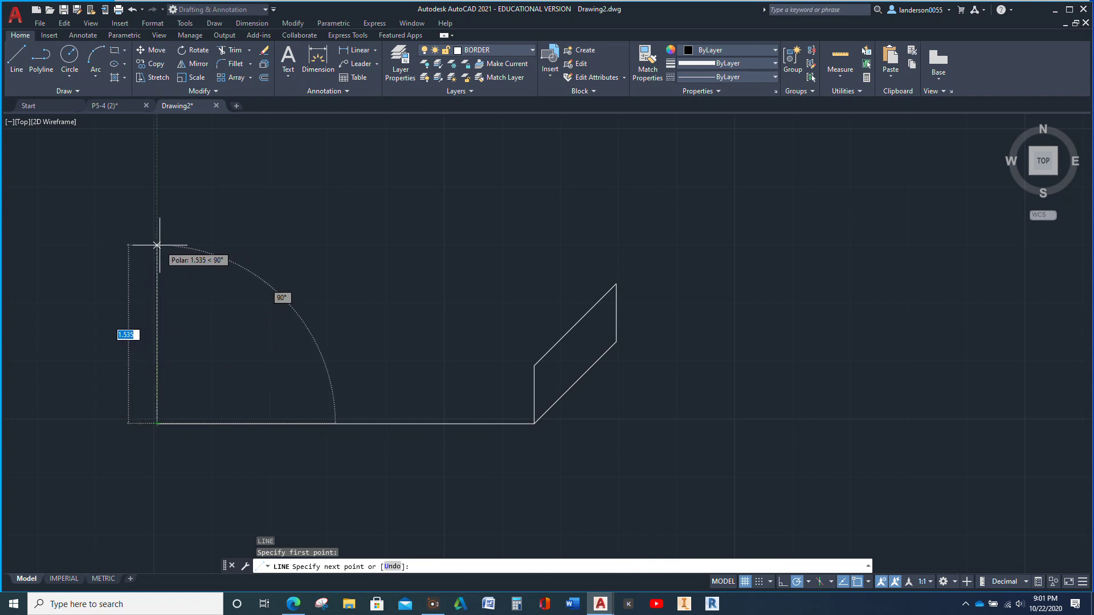
type("1")
key("Return")
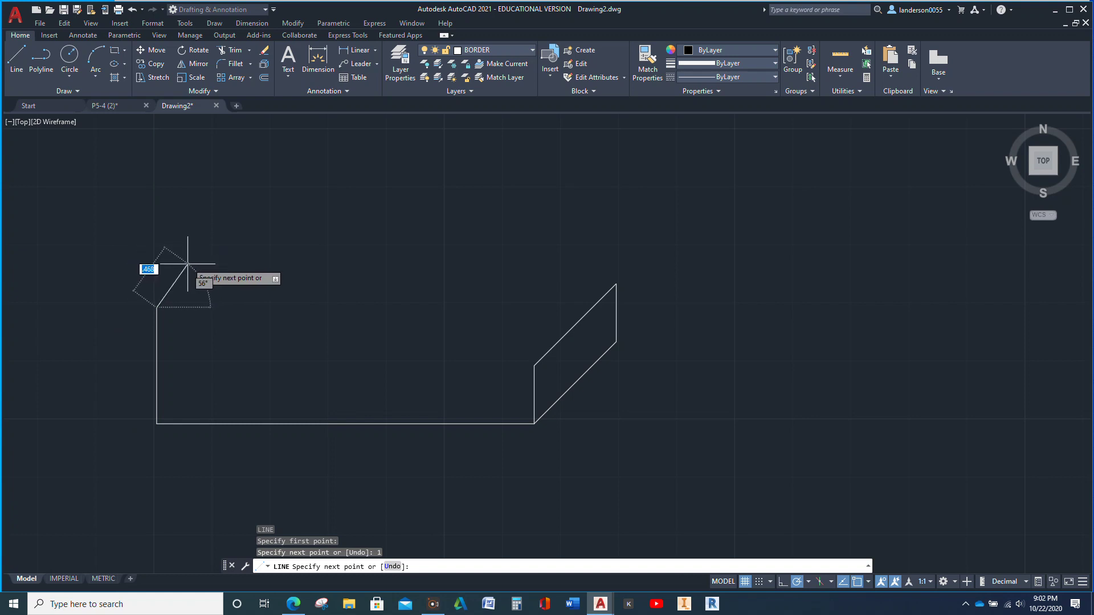
type(".")
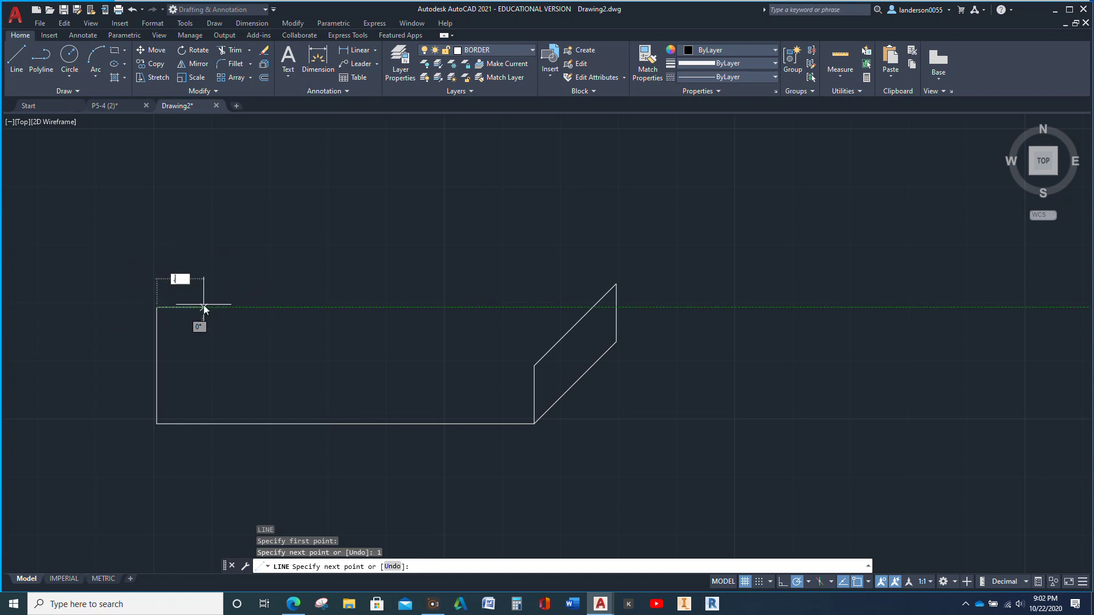
type("5")
key("Return")
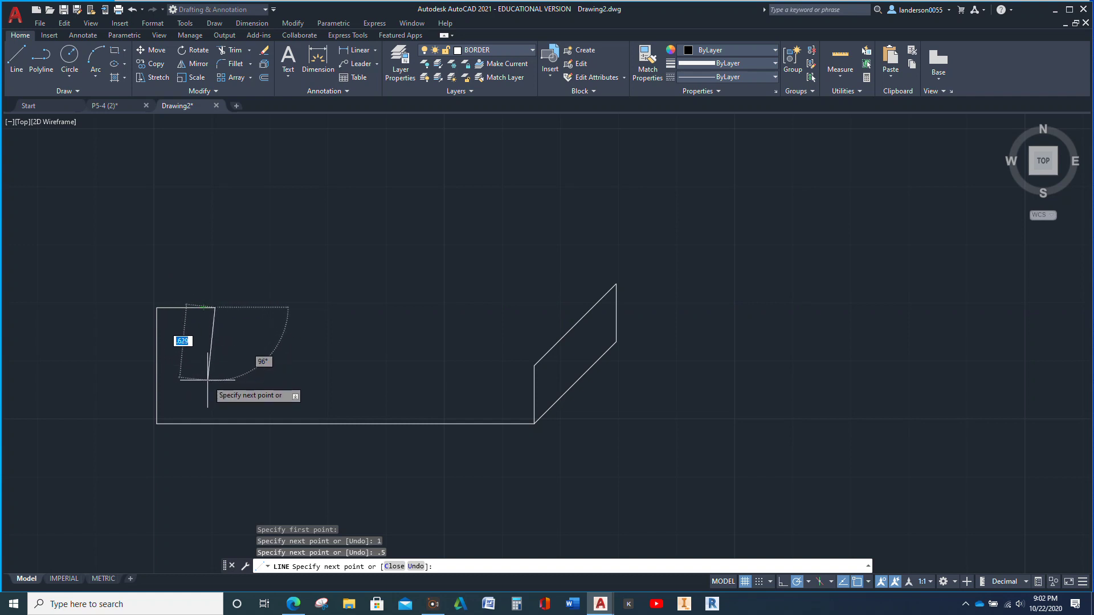
key("Escape")
key("Escape")
Copy the bottom edge 0.5 up to form the lower face's top edge.
left_click(345, 424)
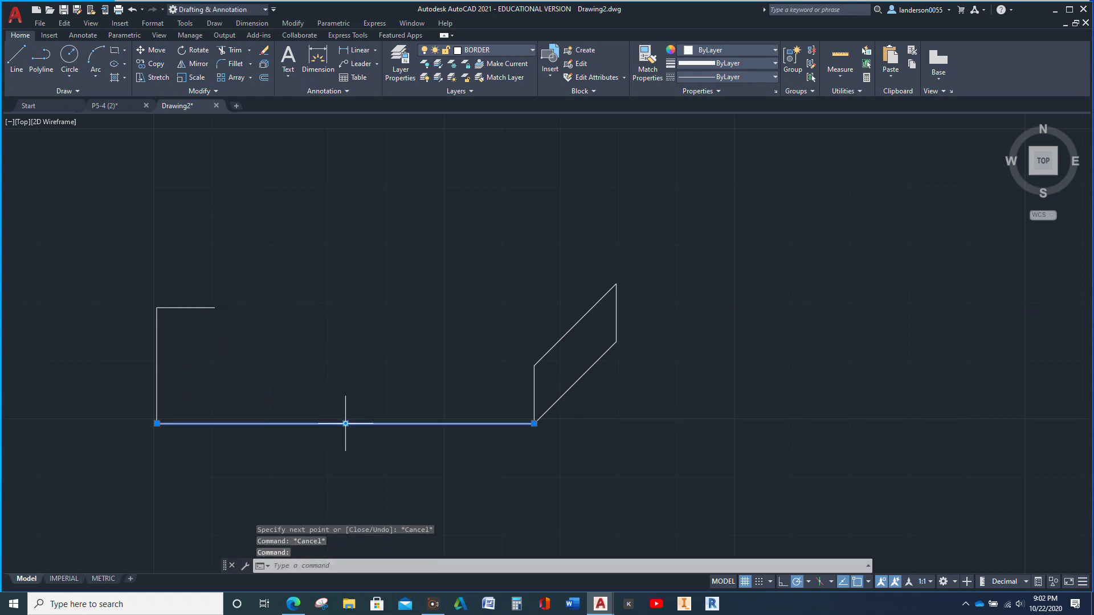
left_click(152, 63)
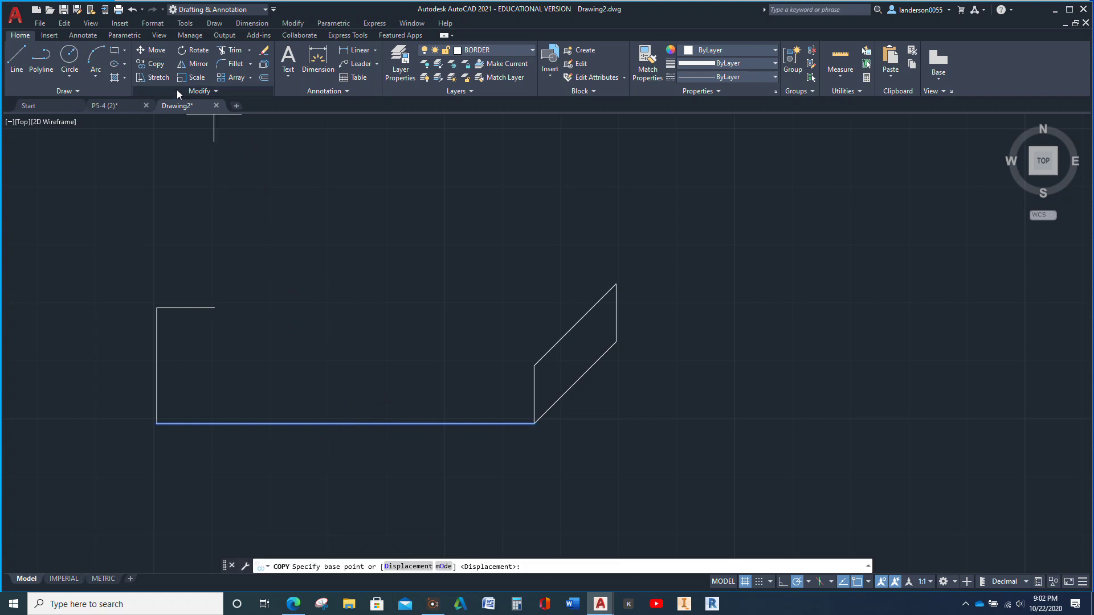
left_click(535, 423)
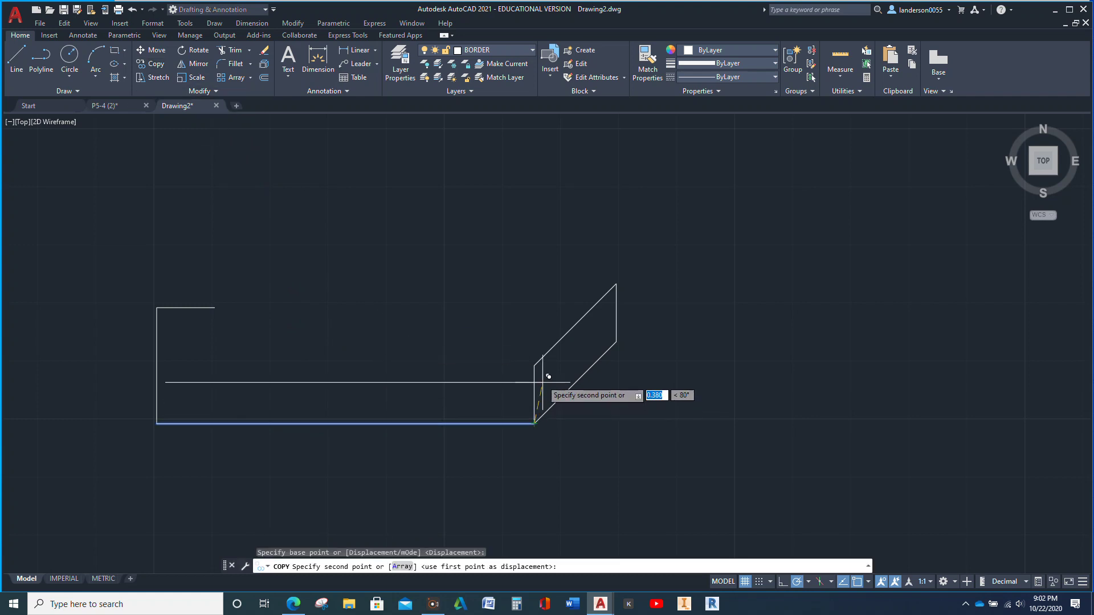
left_click(534, 365)
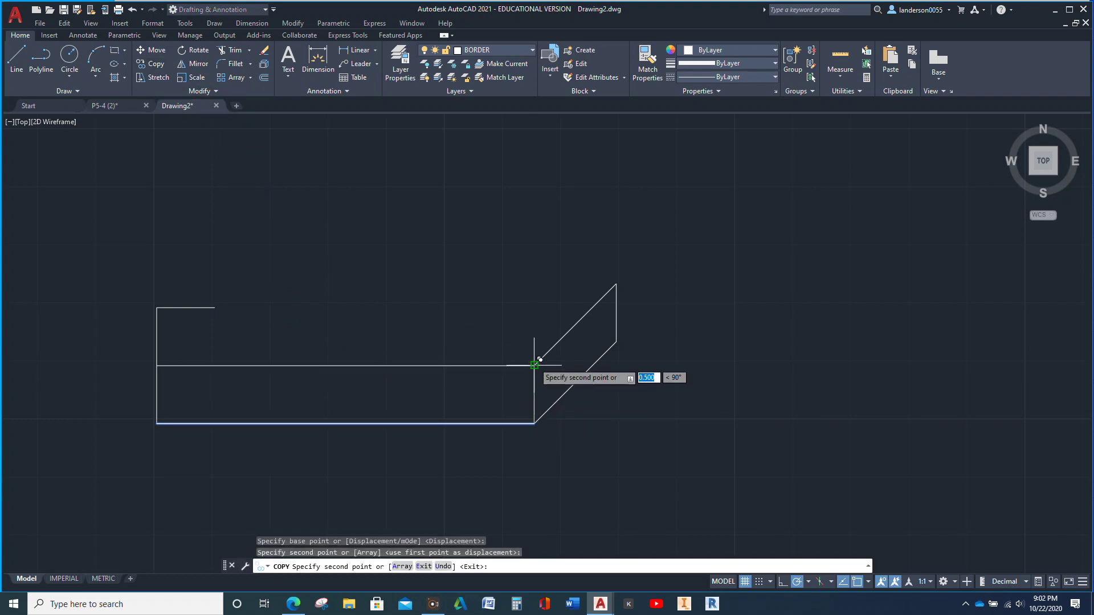
key("Return")
key("Return")
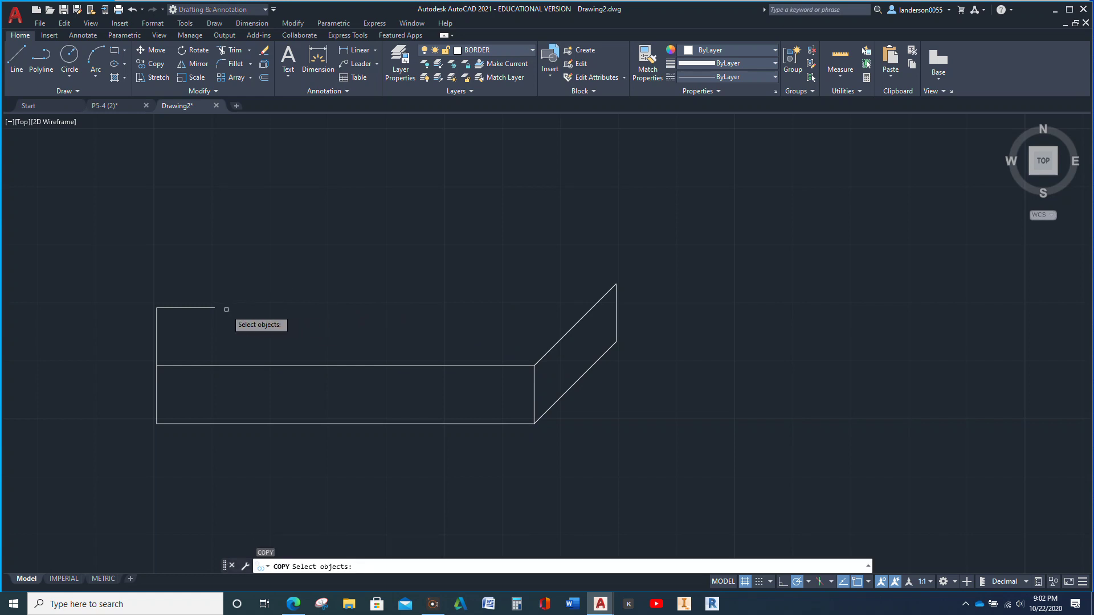
key("Escape")
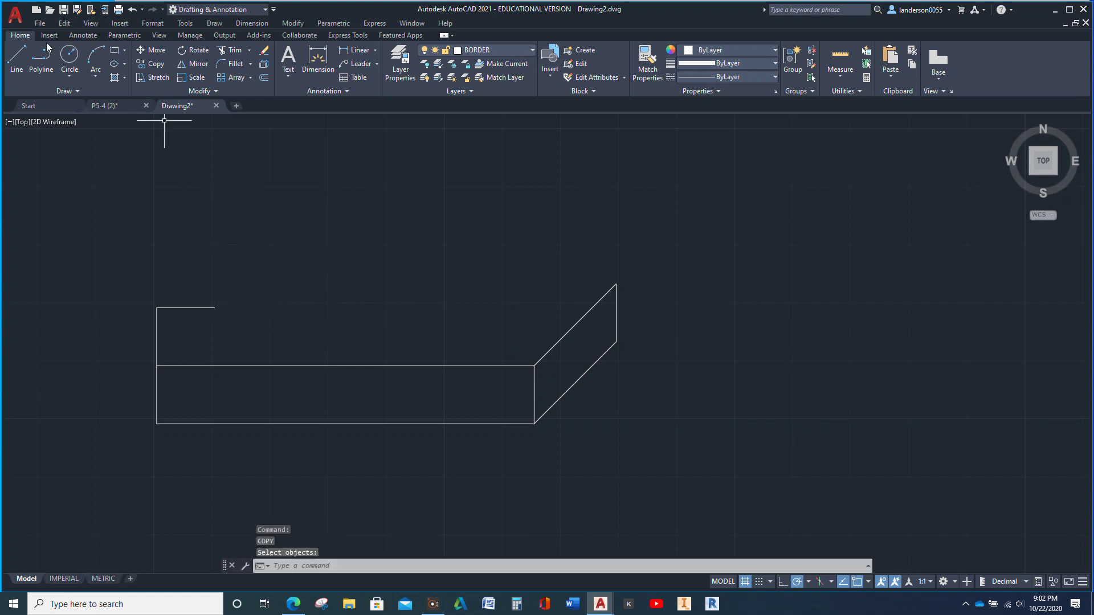
Drop the step's vertical edge to the copied line and join them with a zero-radius fillet.
left_click(17, 57)
left_click(215, 308)
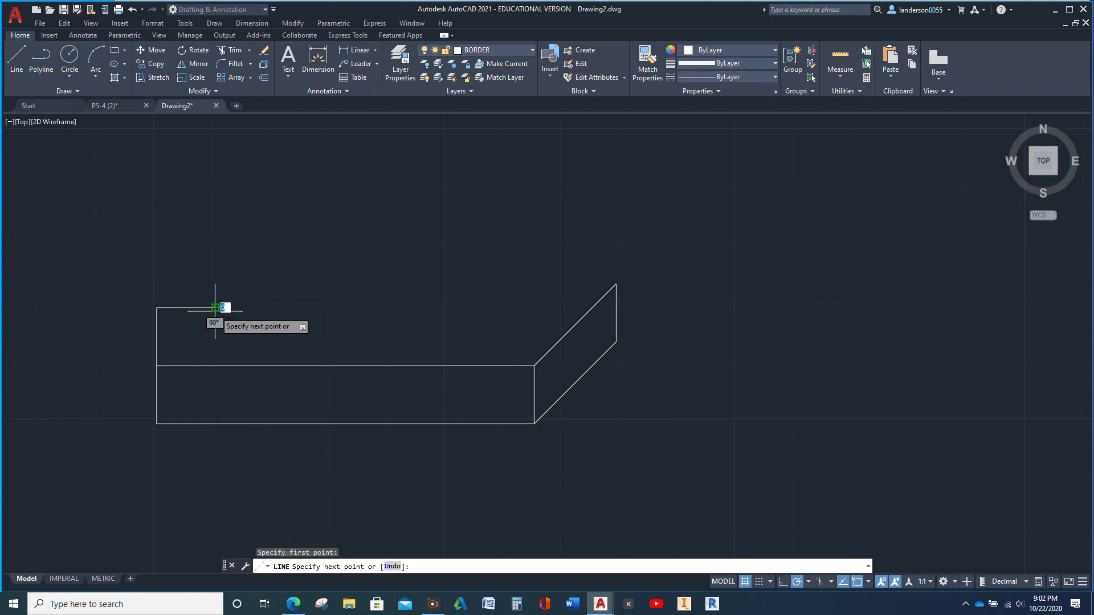
left_click(215, 366)
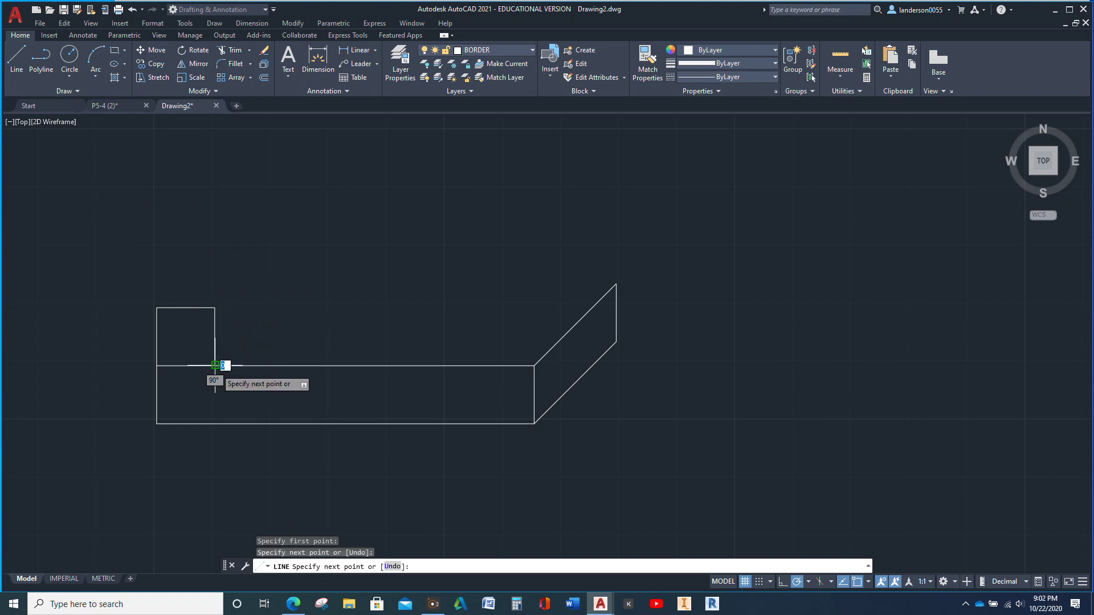
key("Escape")
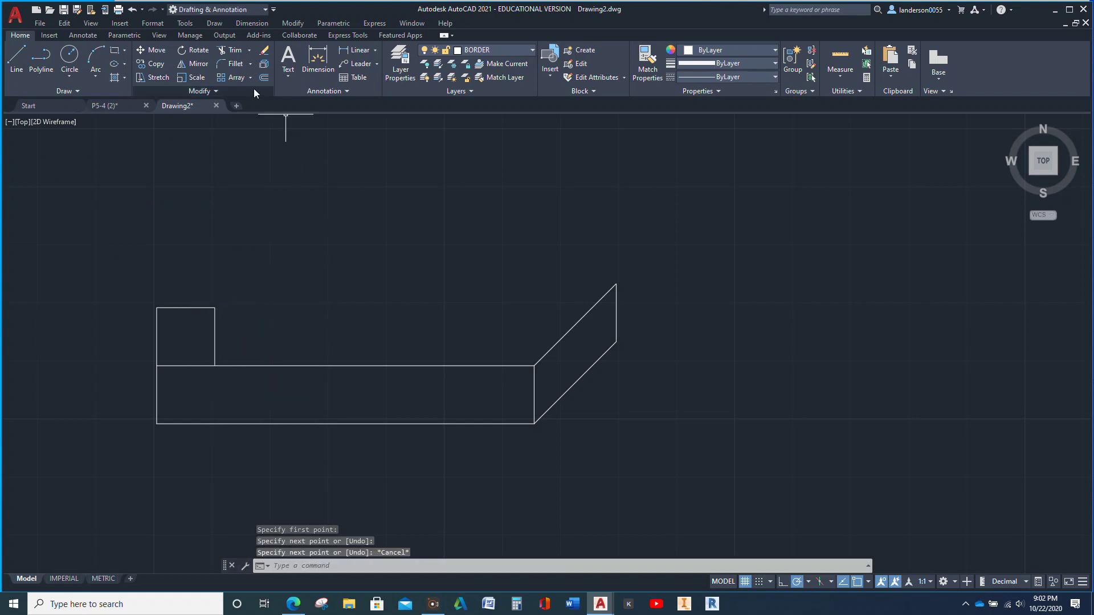
left_click(233, 63)
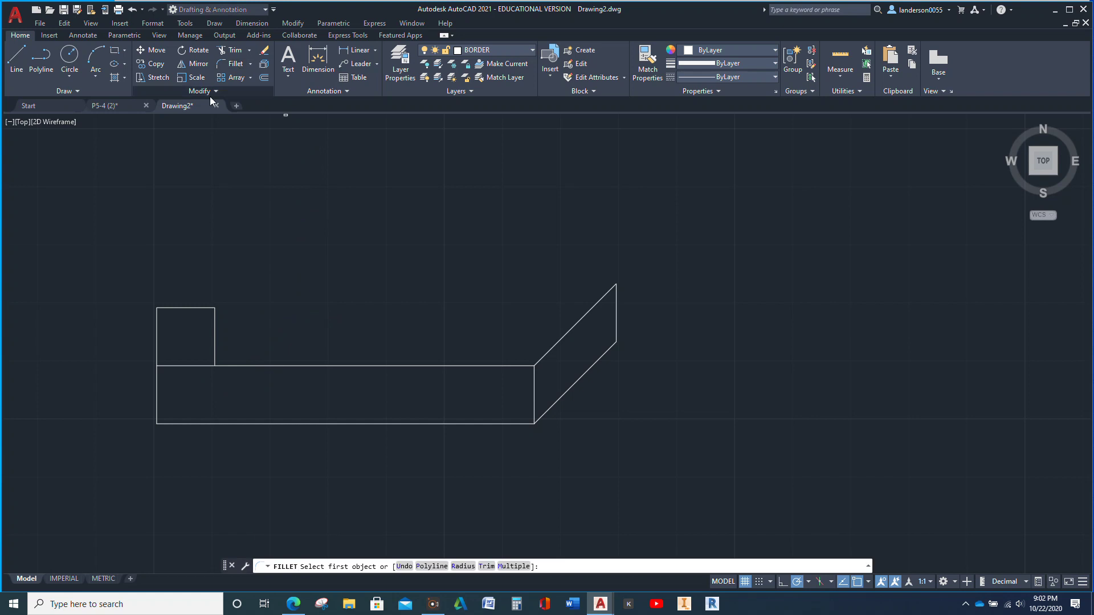
left_click(214, 339)
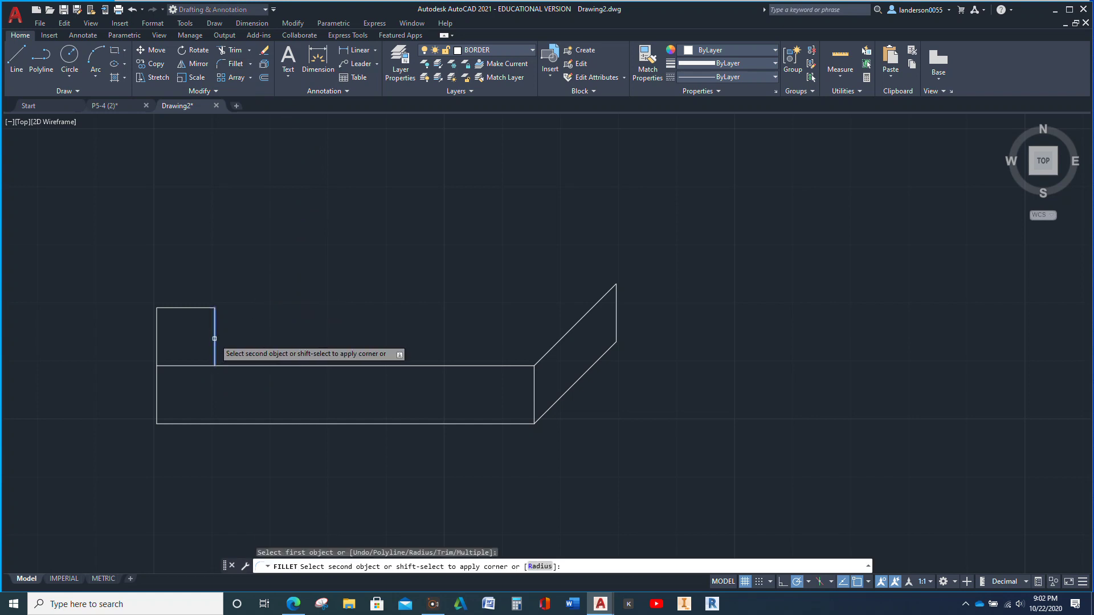
left_click(265, 366)
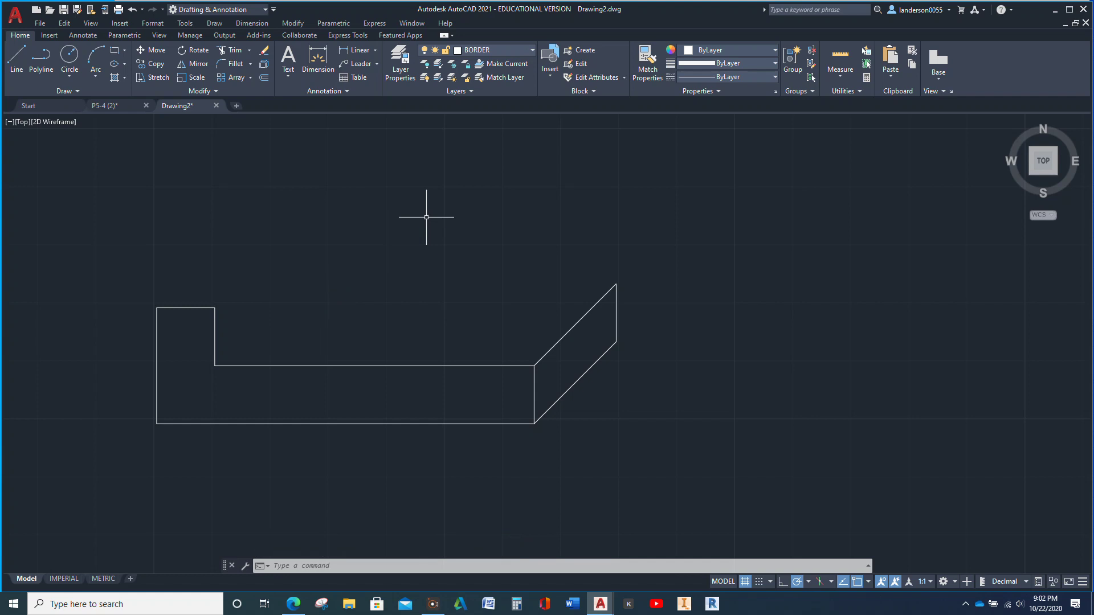
From the inner corner, draw a 1.5 edge at 45°, a 2.5 back edge, and the closing edge.
left_click(17, 57)
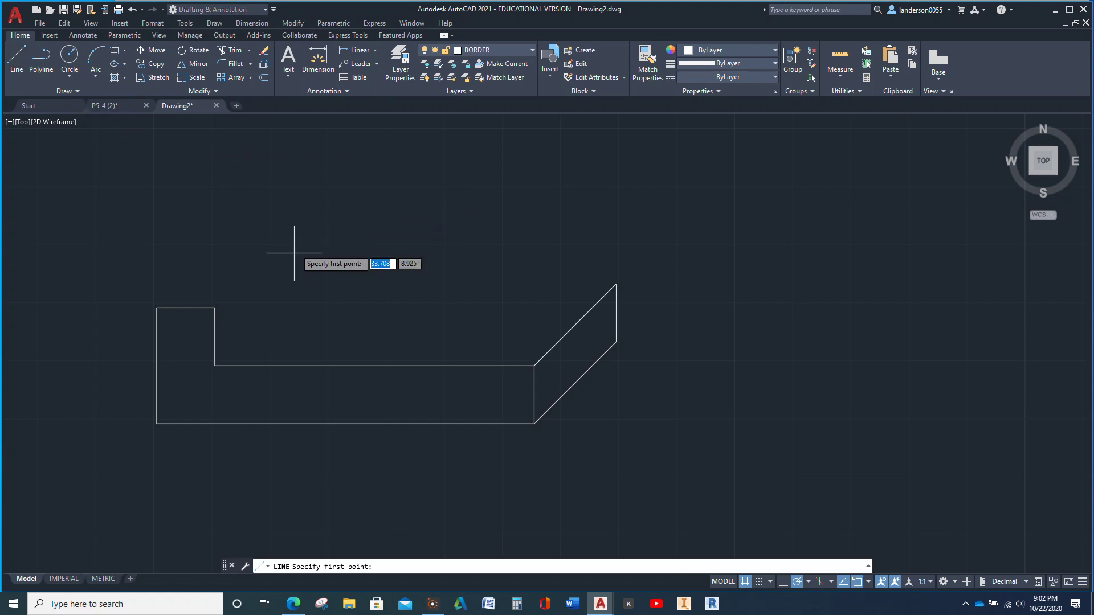
left_click(215, 366)
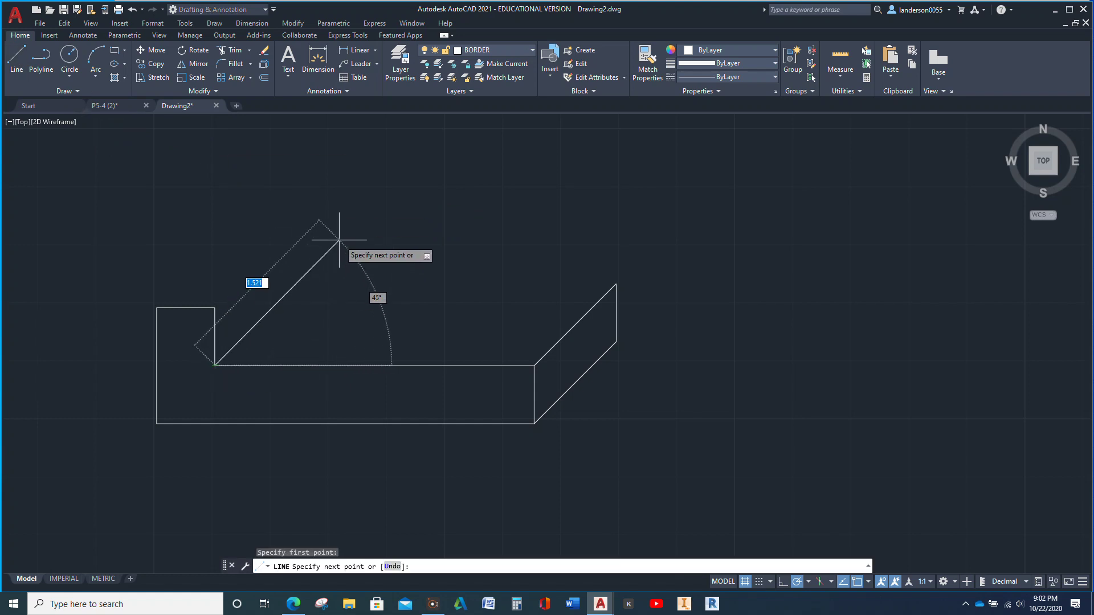
key("Tab")
type("45")
key("Tab")
type("1.5")
key("Return")
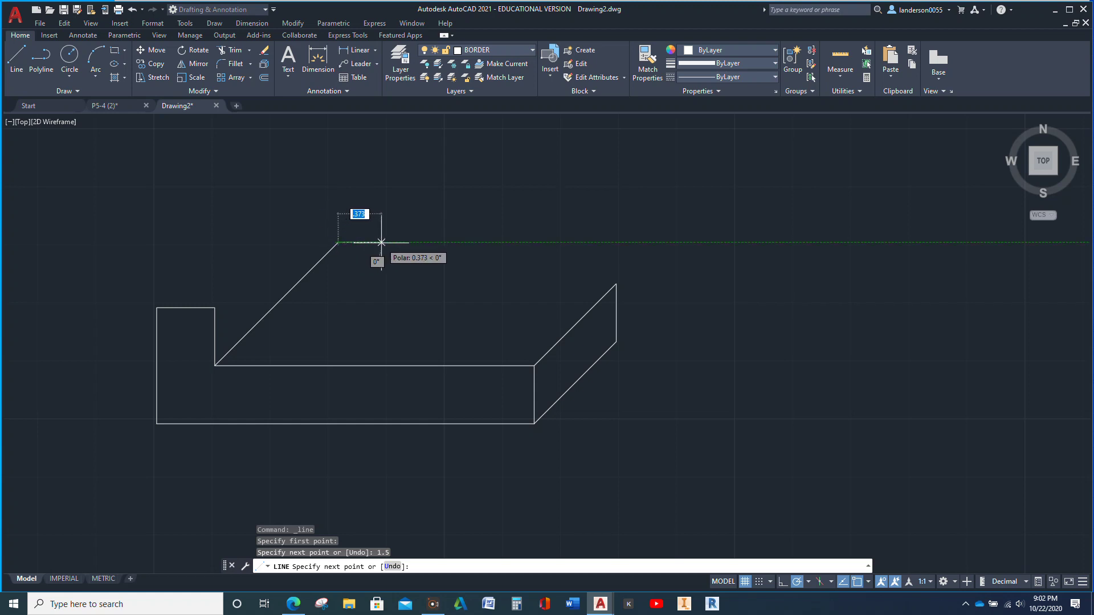
type("2.5")
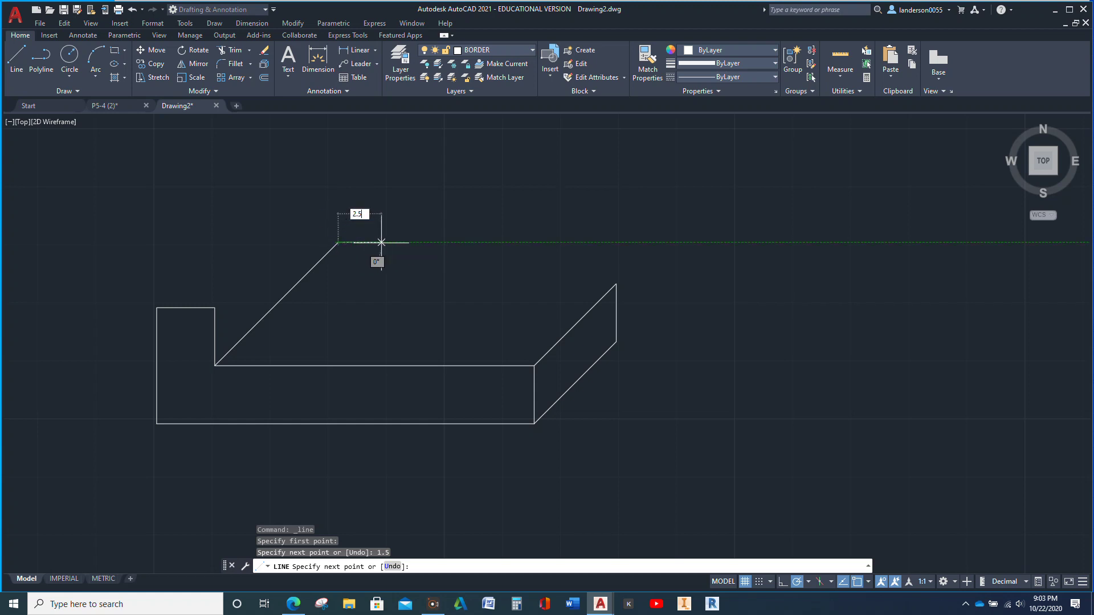
key("Return")
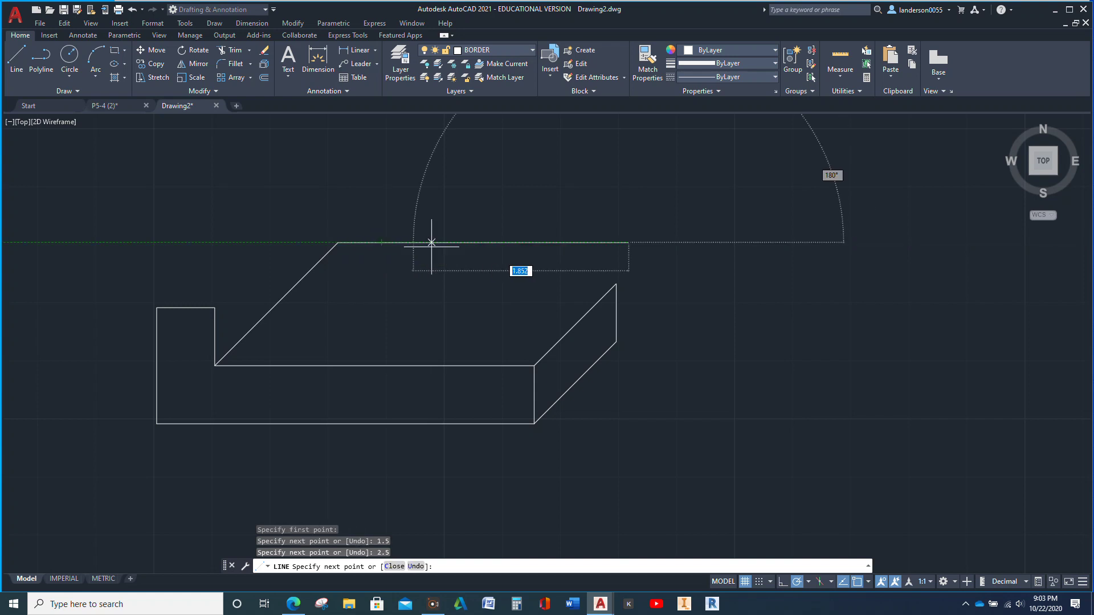
left_click(617, 283)
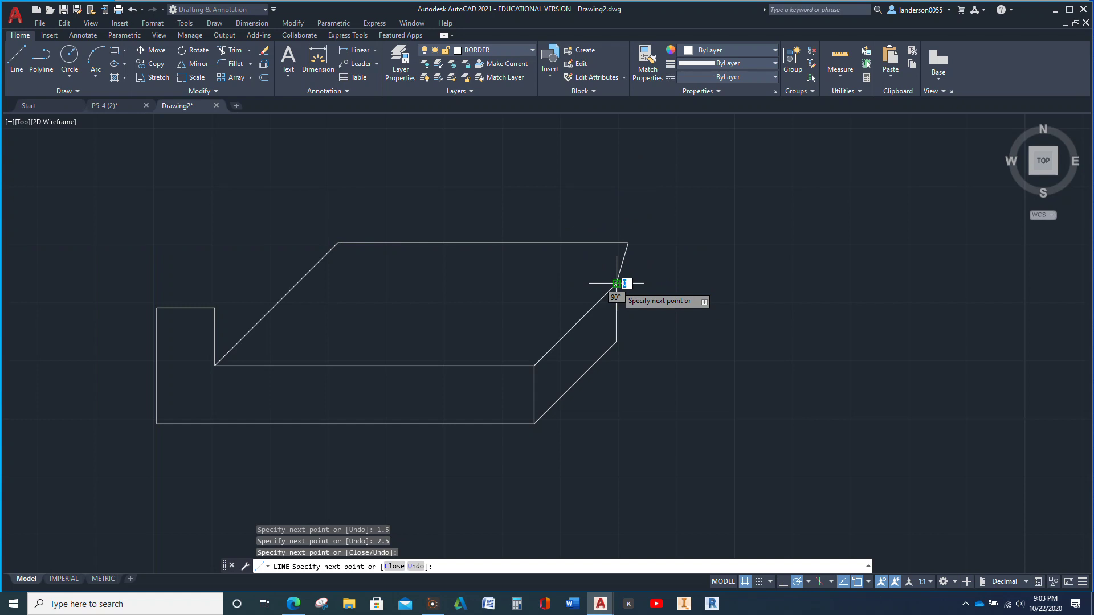
key("Escape")
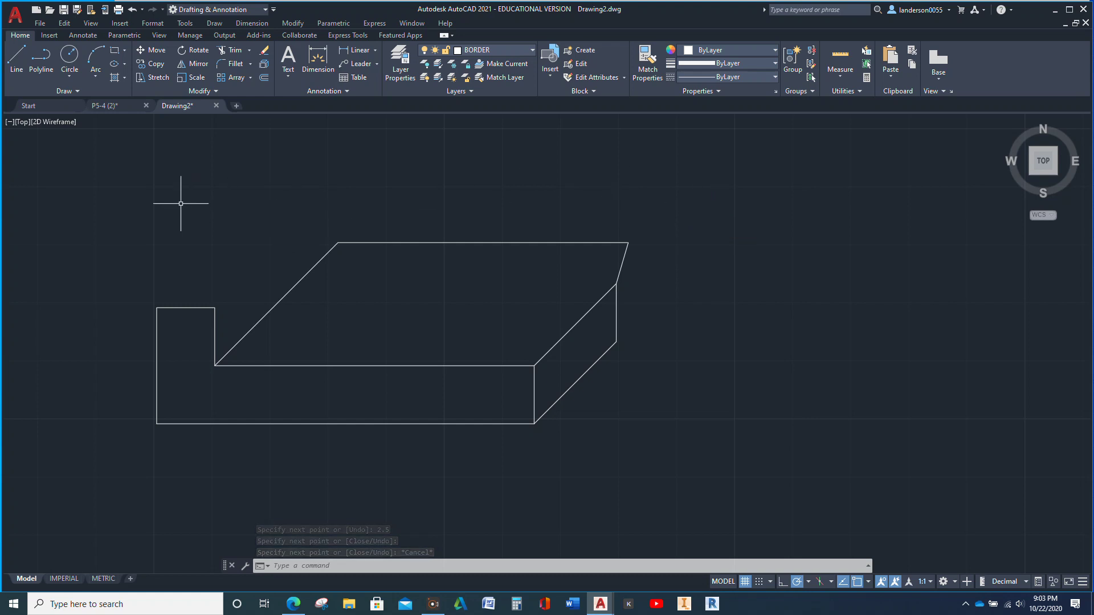
Draw a 0.5 vertical edge from the back right top corner and join it to the lower right corner.
left_click(22, 60)
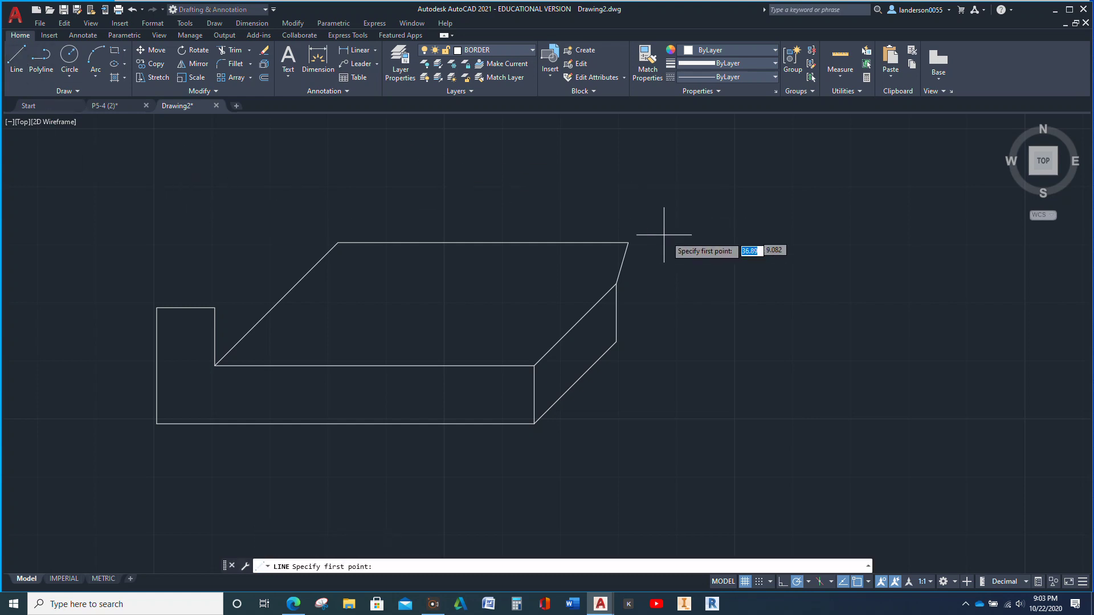
left_click(628, 243)
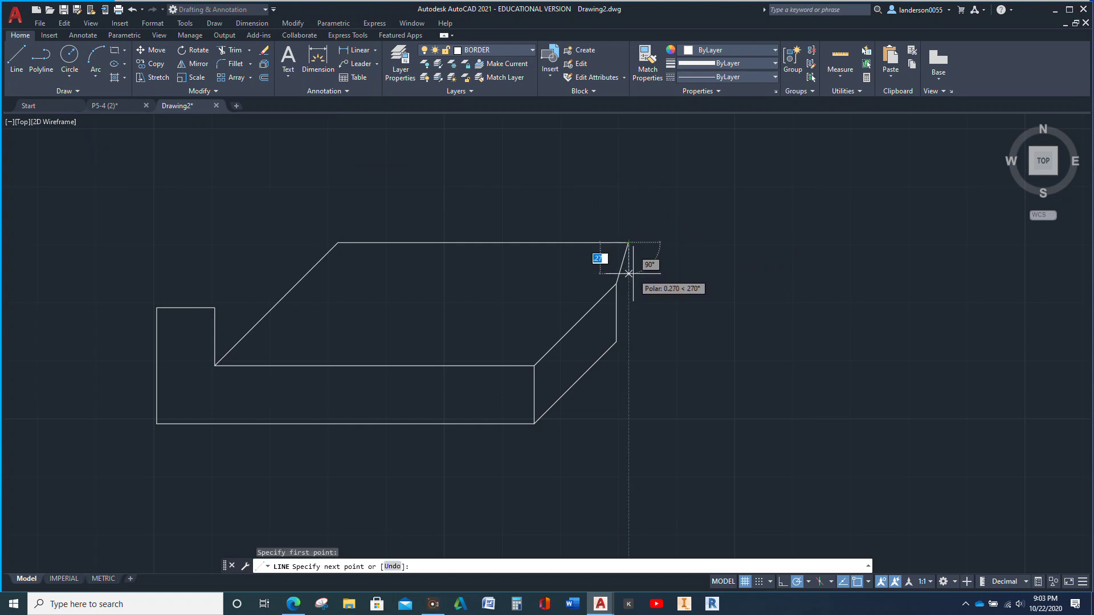
type(".5")
key("Return")
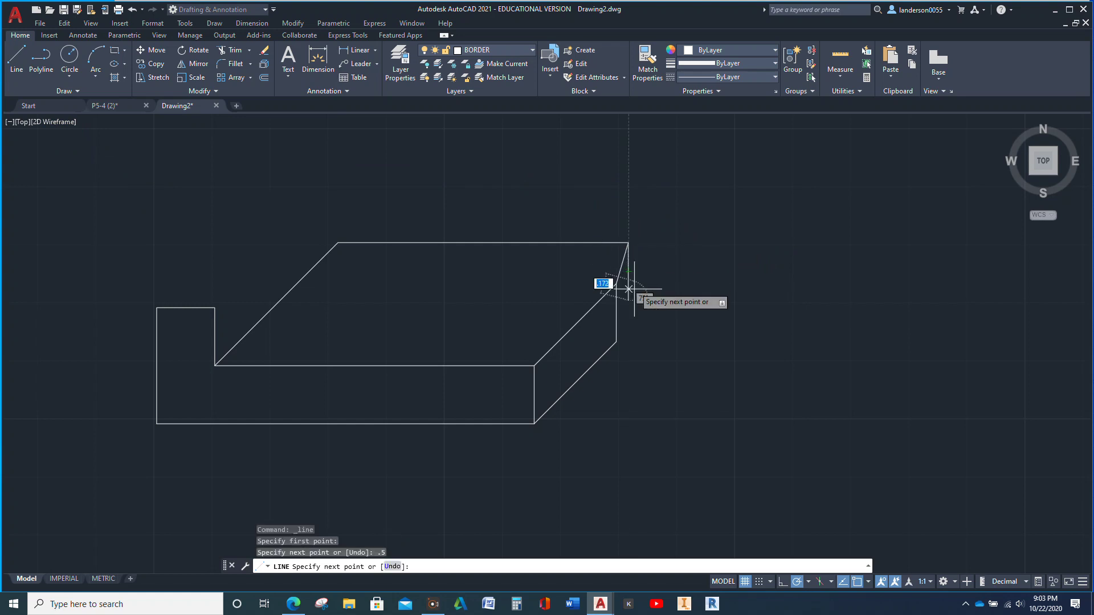
left_click(617, 341)
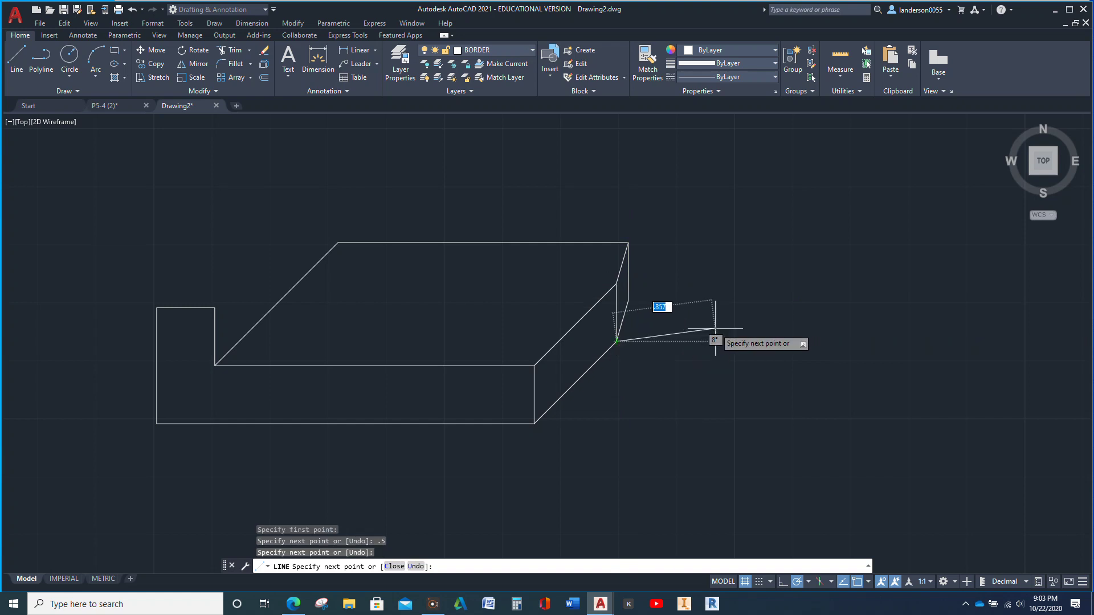
key("Escape")
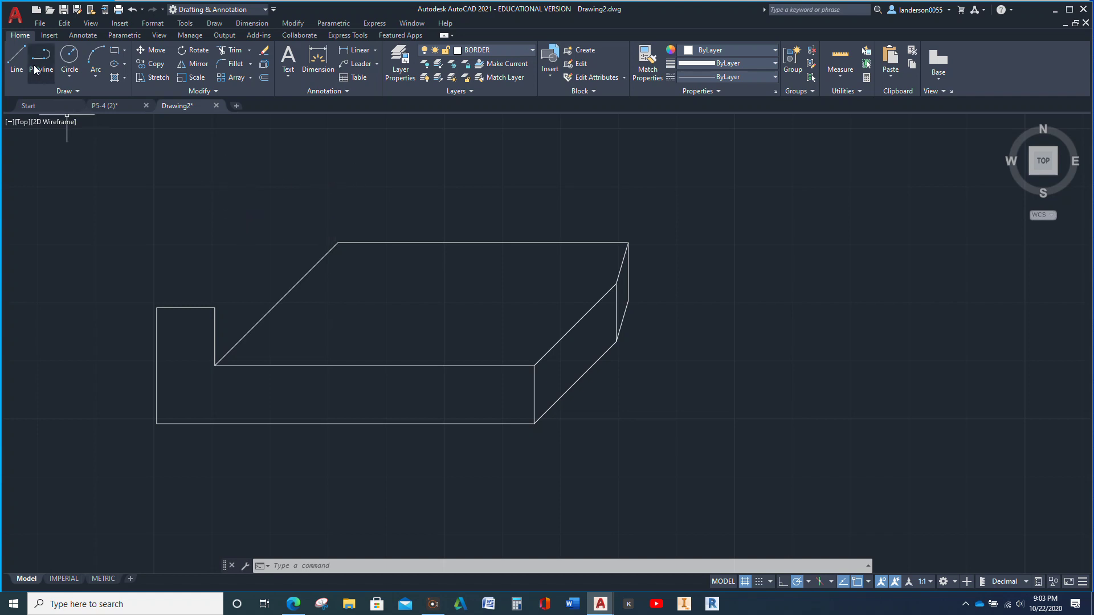
left_click(17, 59)
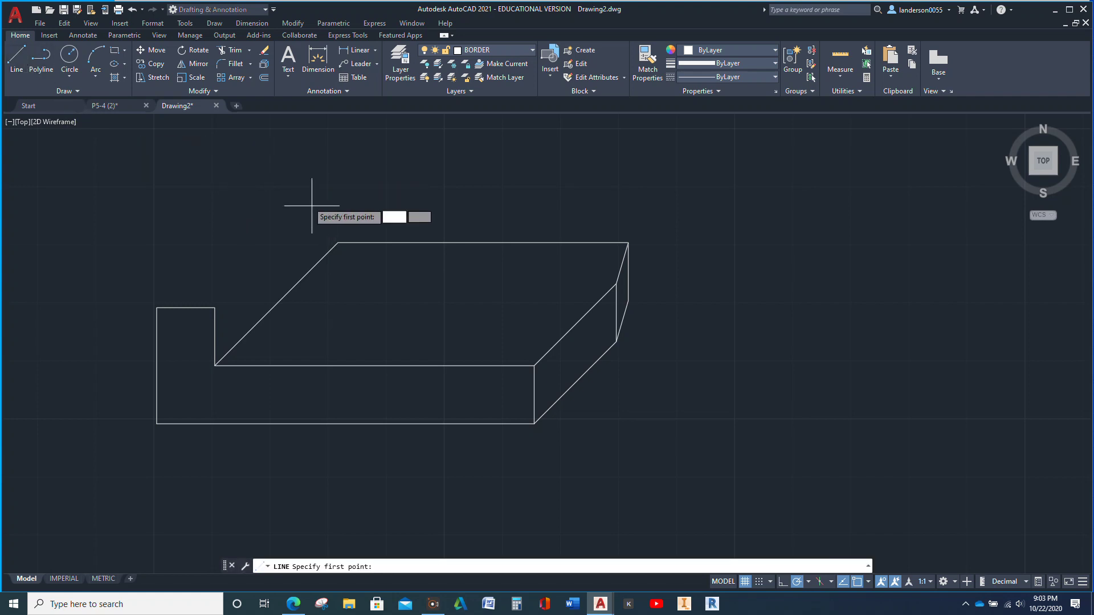
left_click(338, 243)
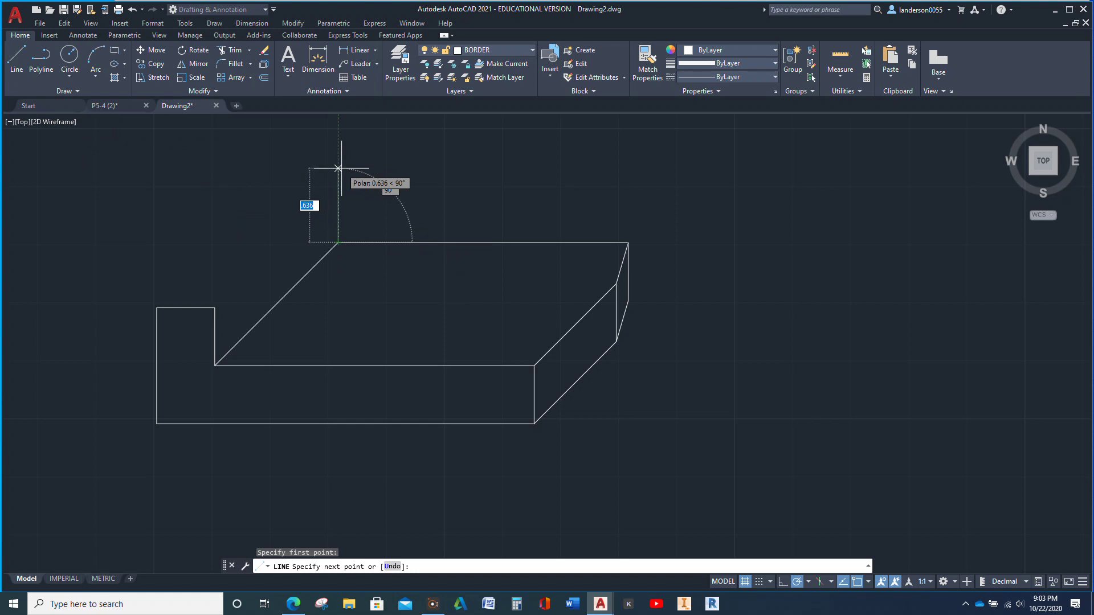
Raise a 1-unit vertical edge at the back-left corner and copy the 45° edge to its top.
type("1")
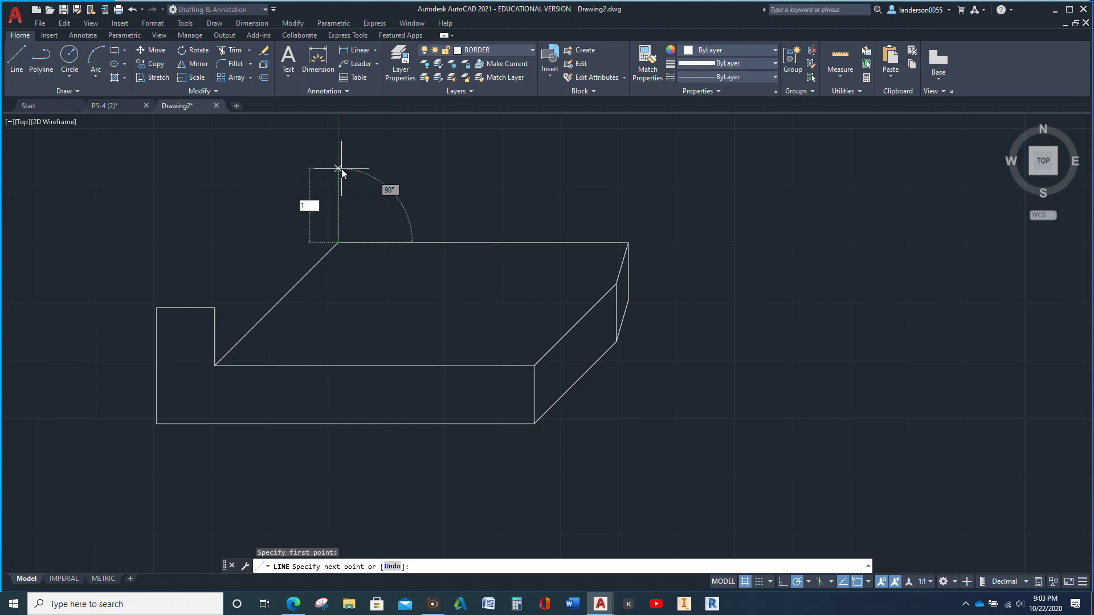
key("Return")
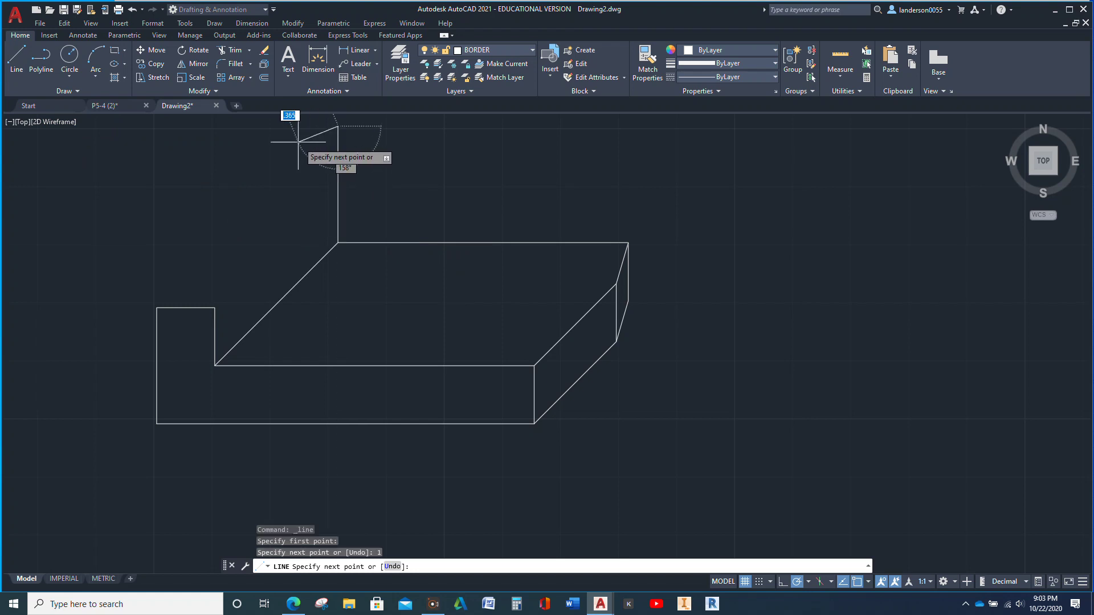
key("Escape")
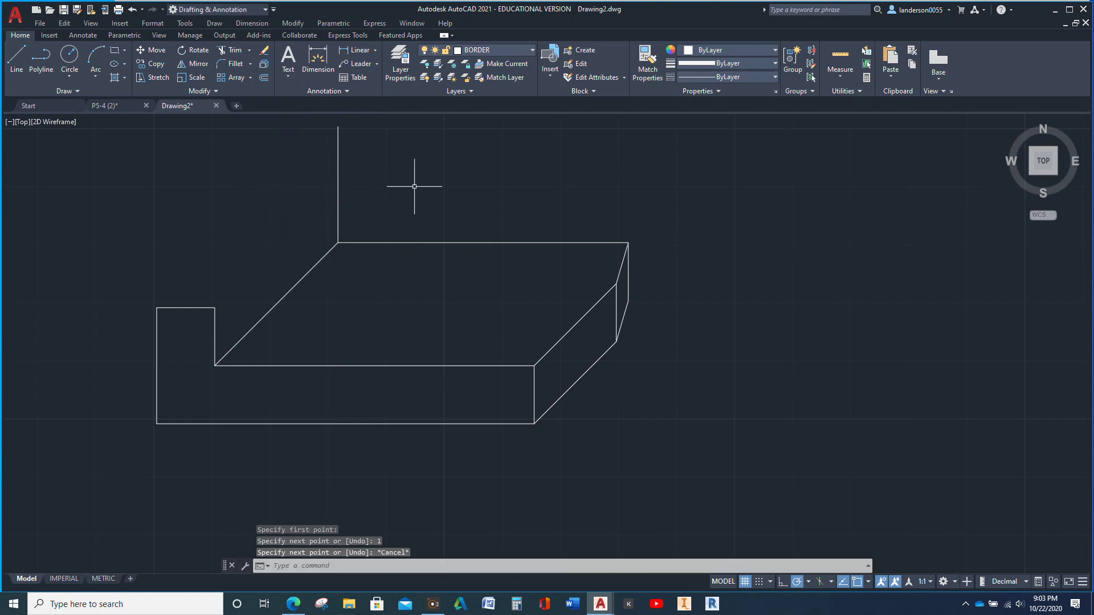
middle_click_drag(302, 222, 264, 313)
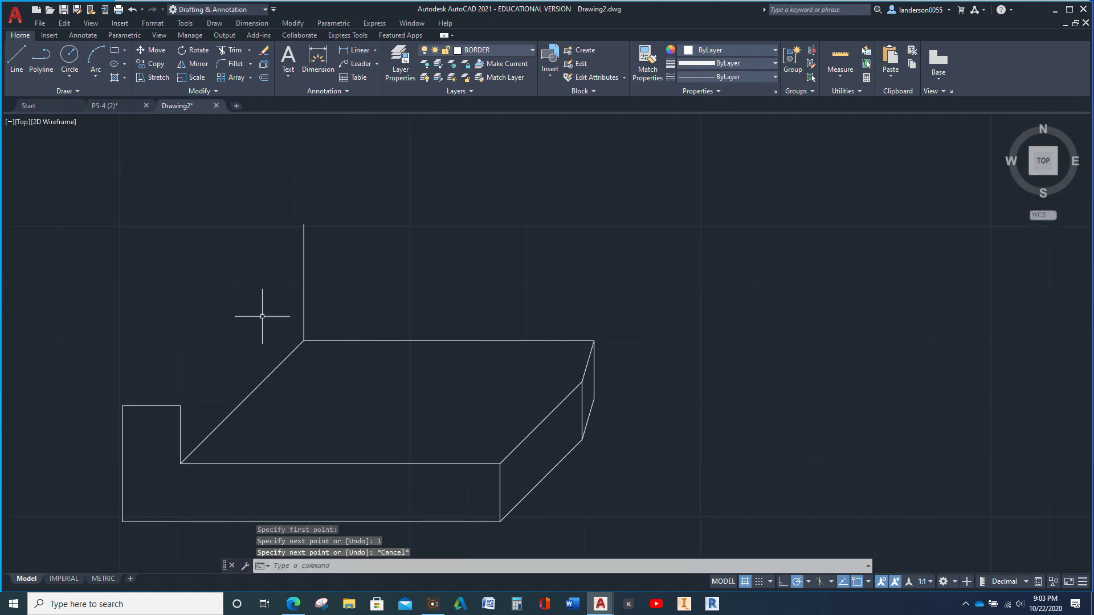
left_click(269, 375)
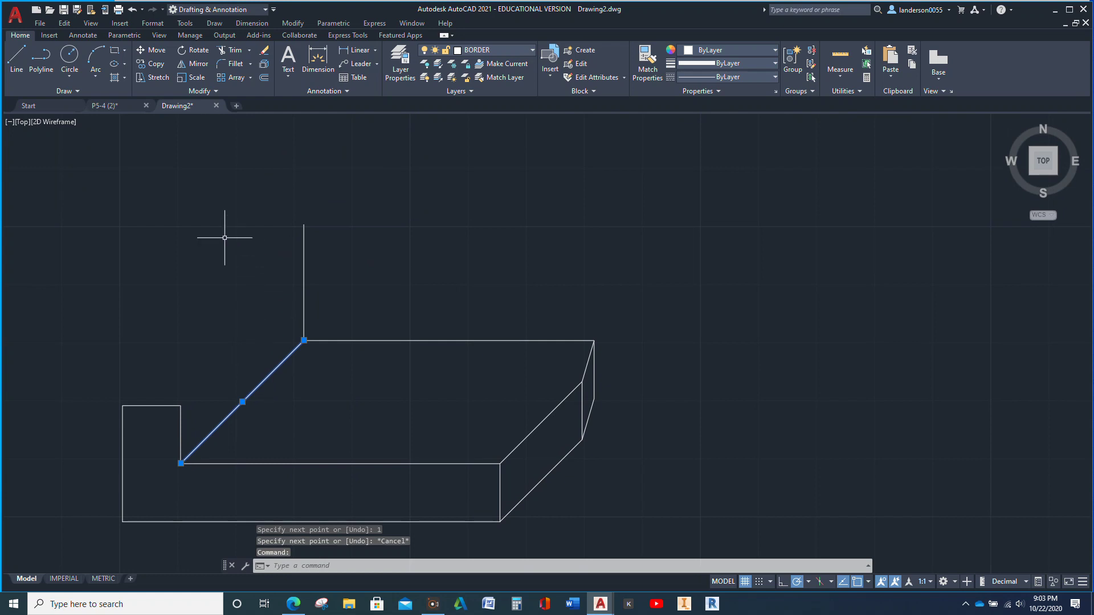
left_click(155, 63)
left_click(304, 341)
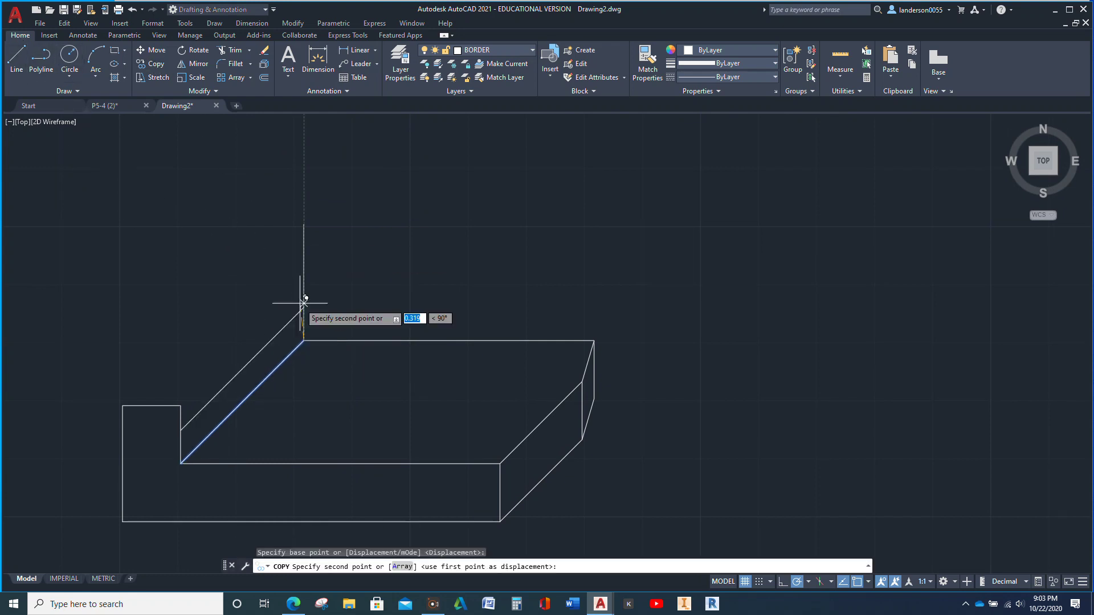
left_click(304, 224)
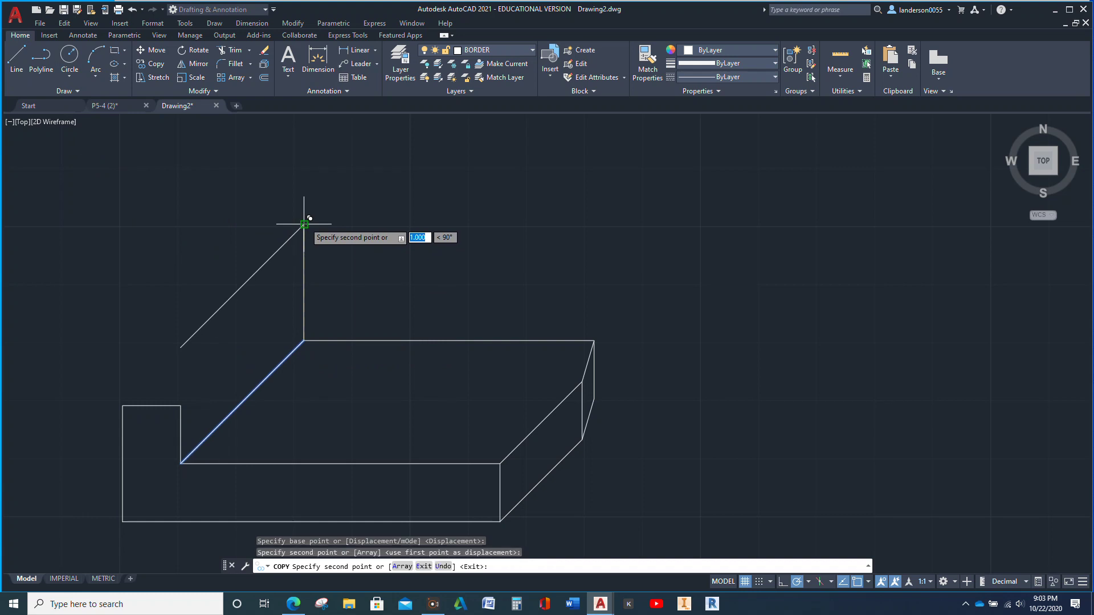
key("Escape")
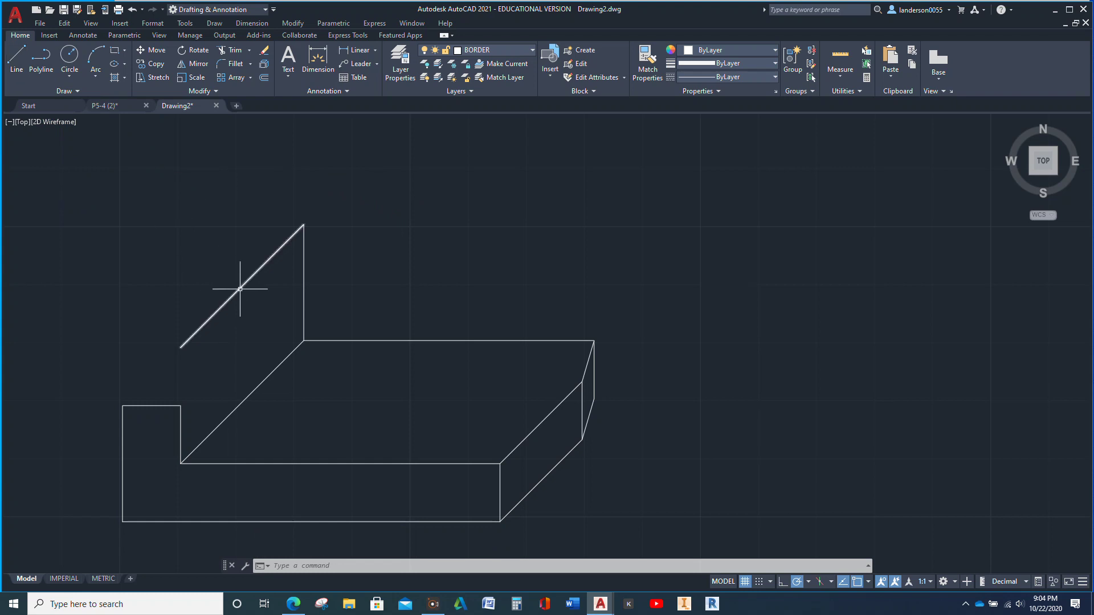
Draw the 0.75 top edge and a slanted edge to the tall block's corner, then erase the construction diagonal.
left_click(15, 61)
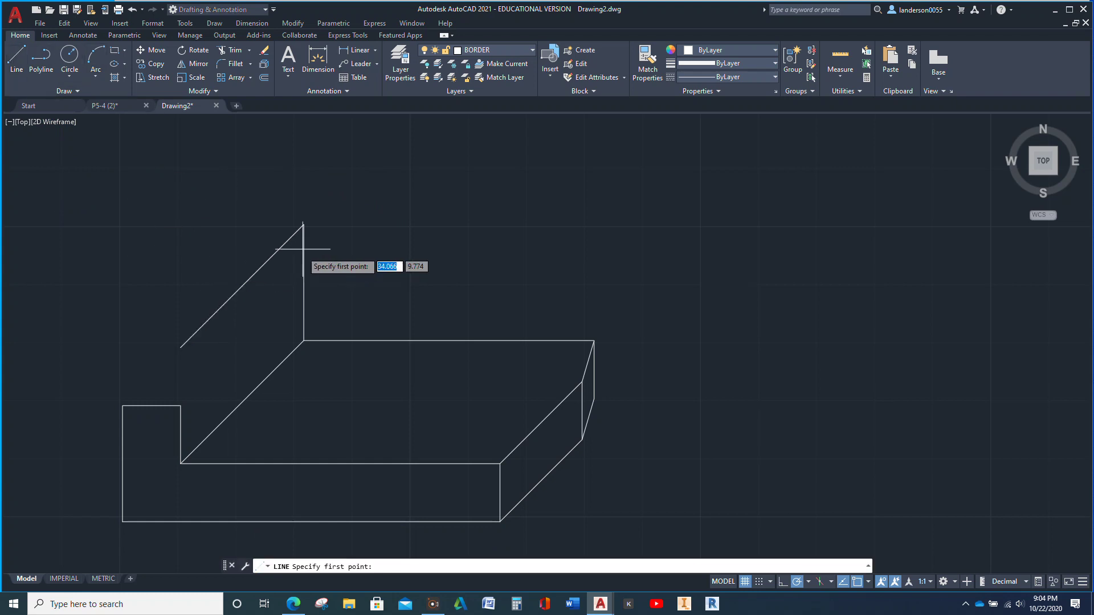
left_click(304, 225)
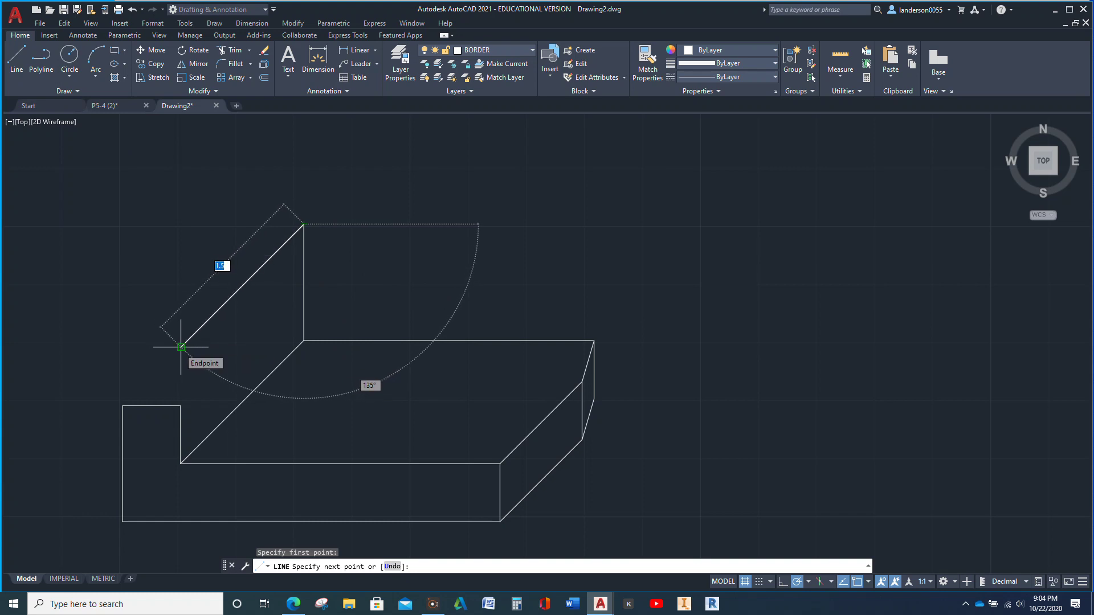
key("BackSpace")
key("Return")
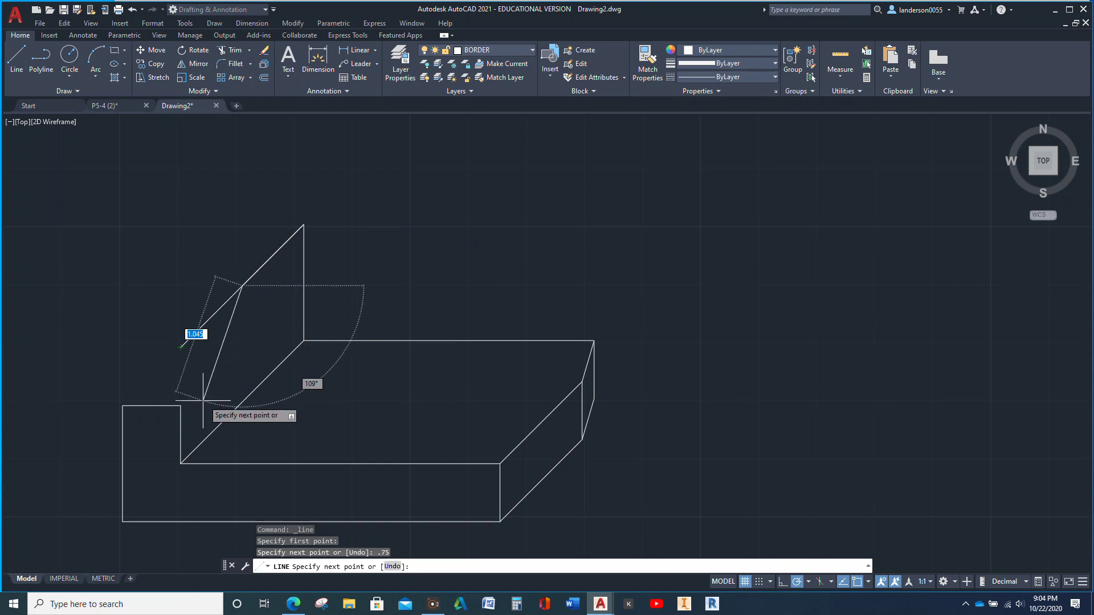
left_click(181, 405)
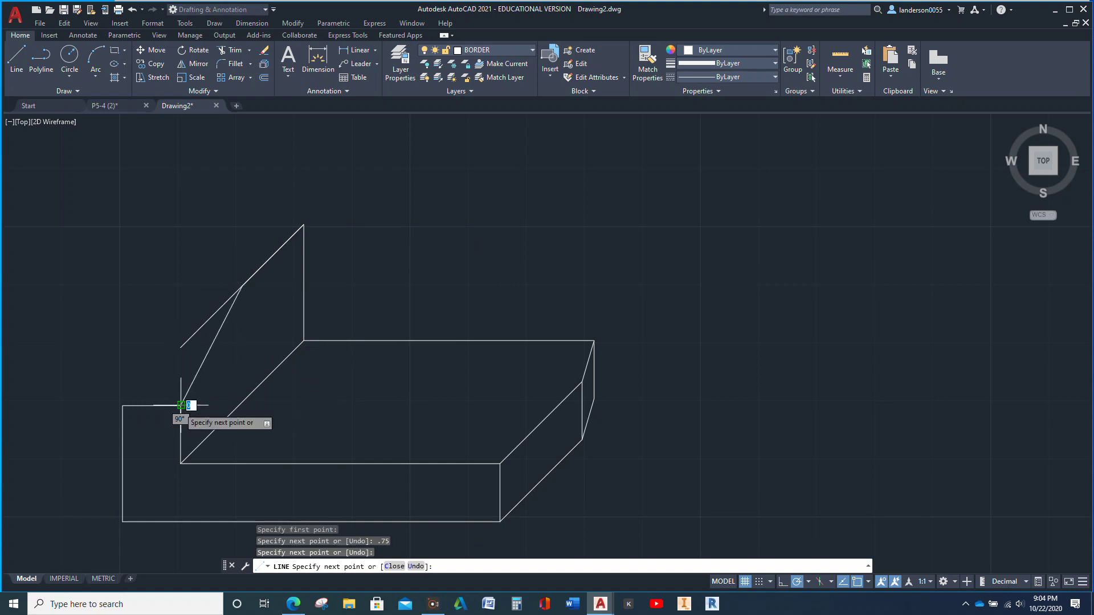
key("Escape")
left_click(185, 342)
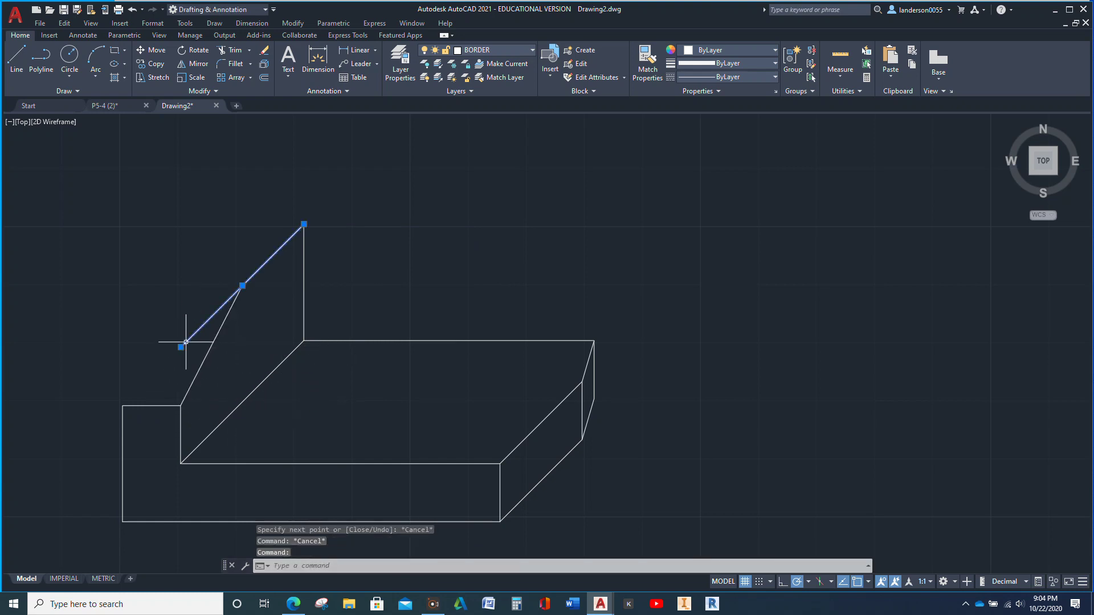
key("Delete")
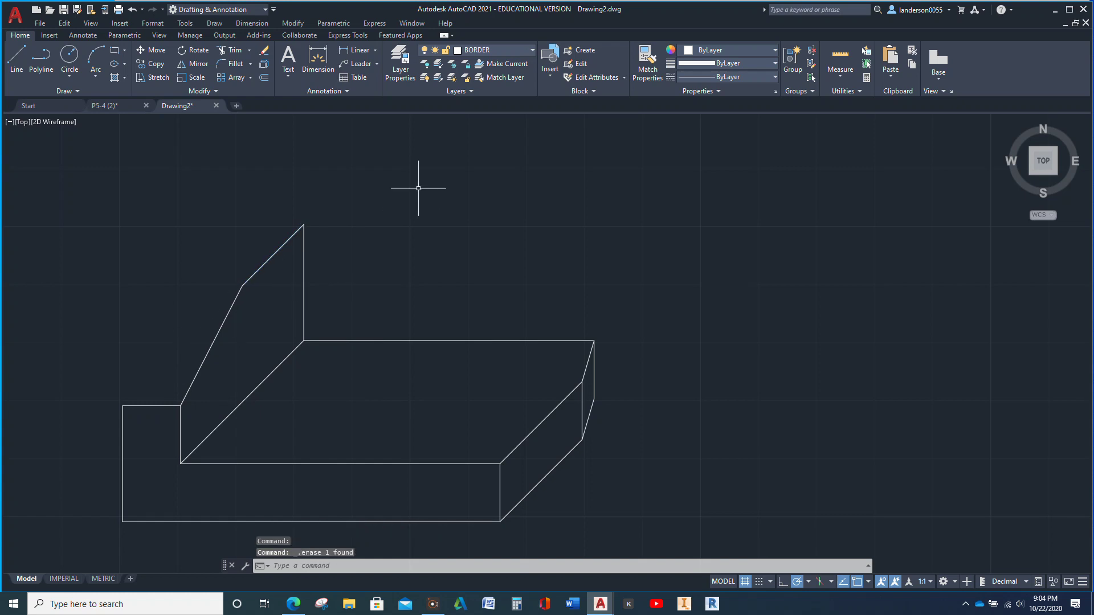
Copy the tall block's short top edge to the slanted edge's bend and the top back corner.
left_click(150, 406)
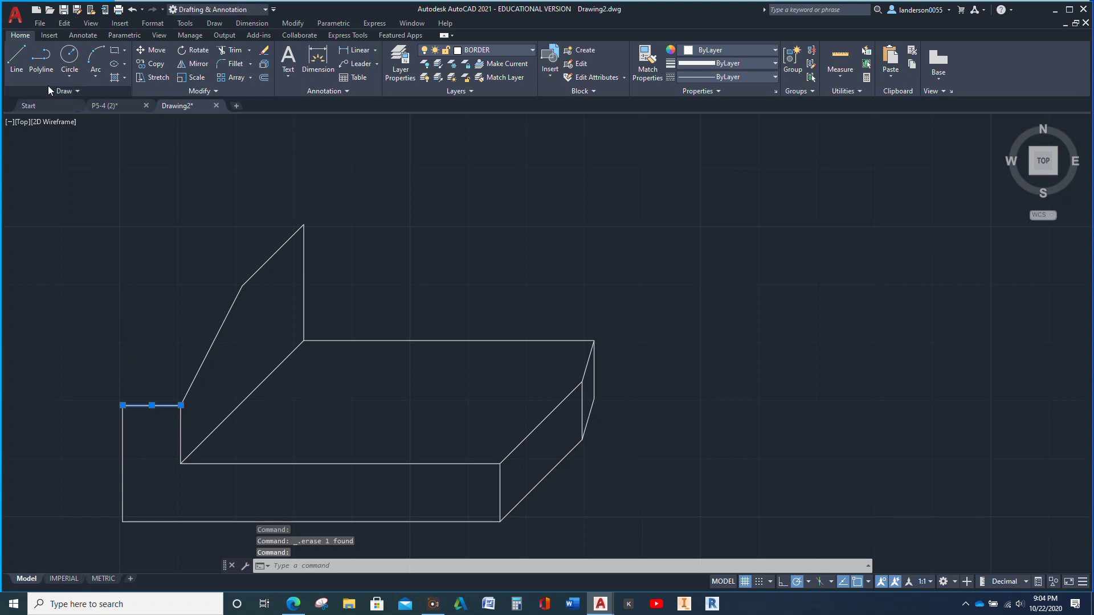
left_click(151, 64)
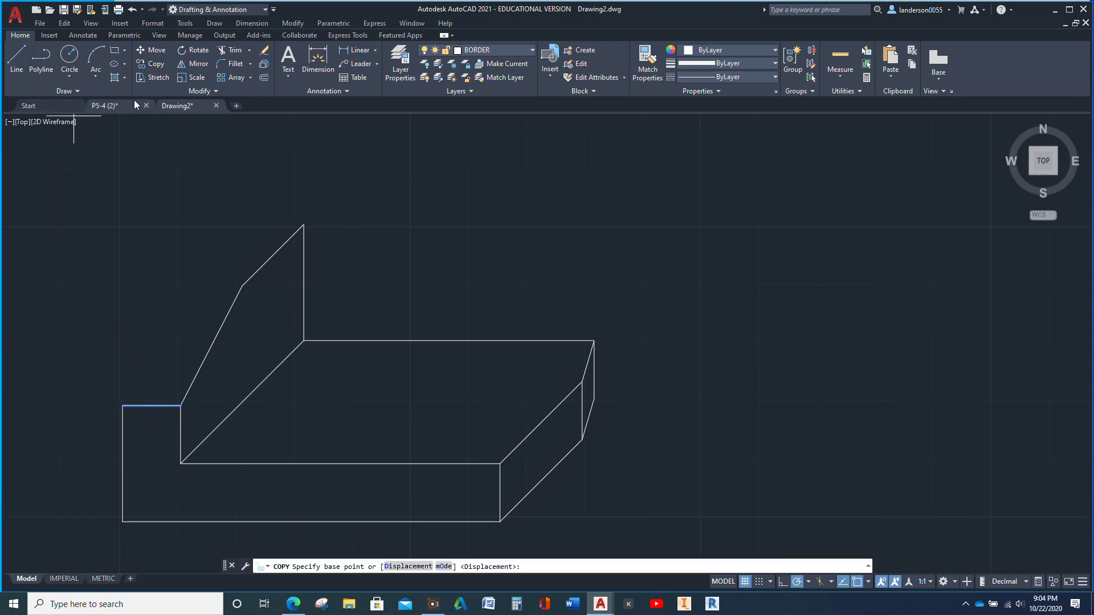
left_click(180, 406)
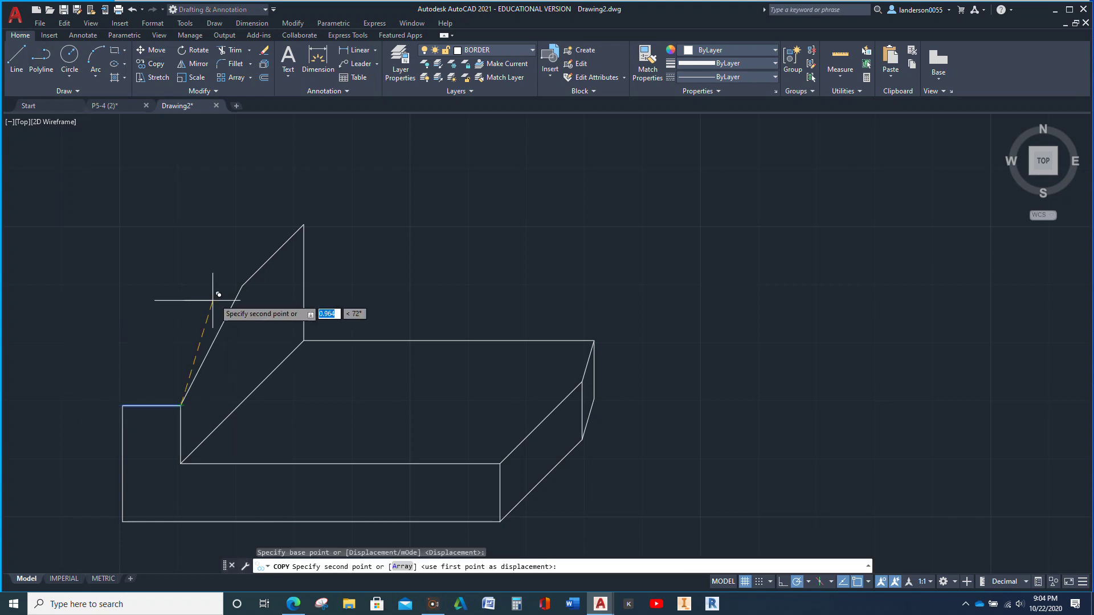
left_click(242, 286)
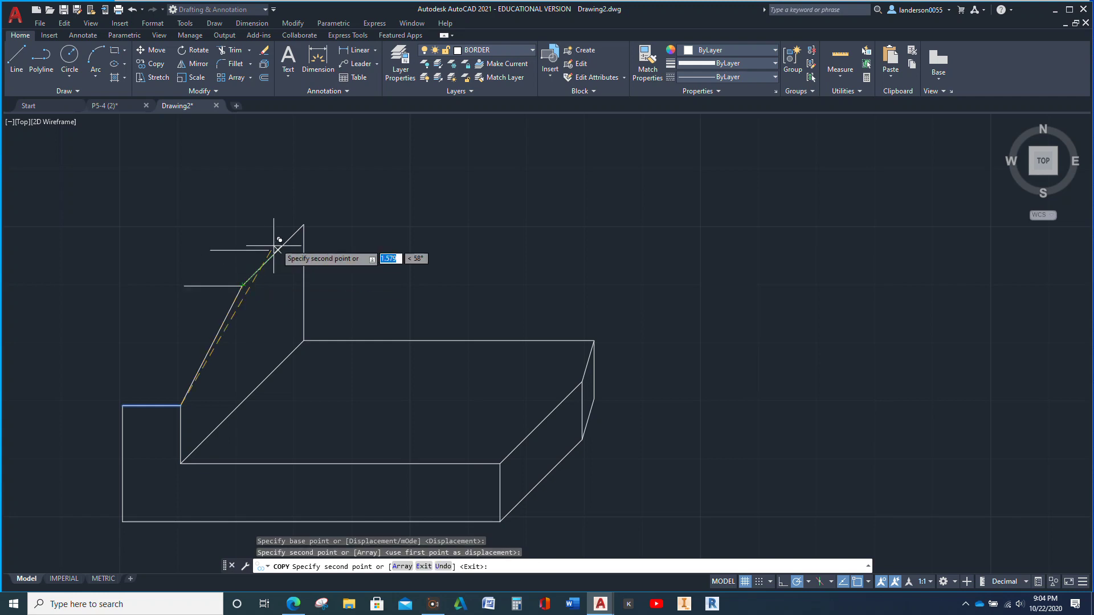
left_click(303, 224)
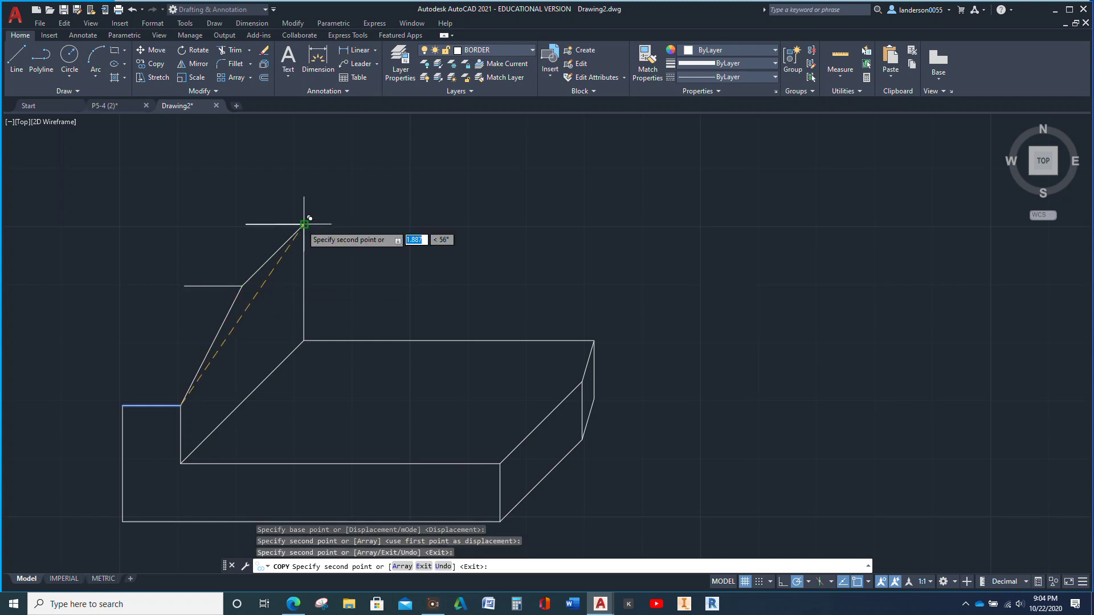
key("Escape")
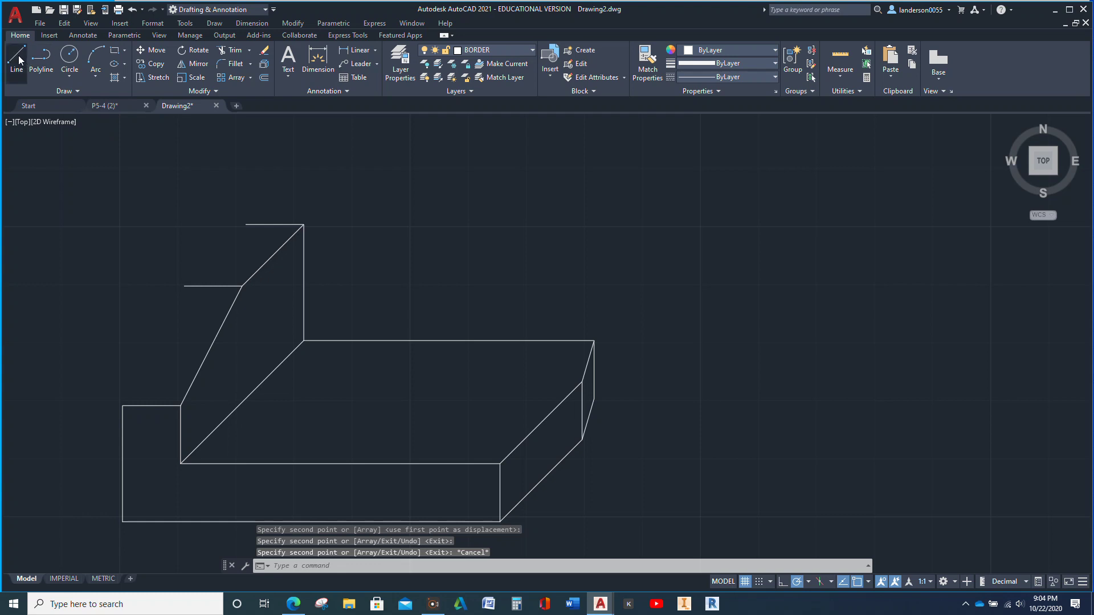
Draw the rear step's receding edge and its vertical left edge down to the front step.
left_click(16, 57)
left_click(245, 225)
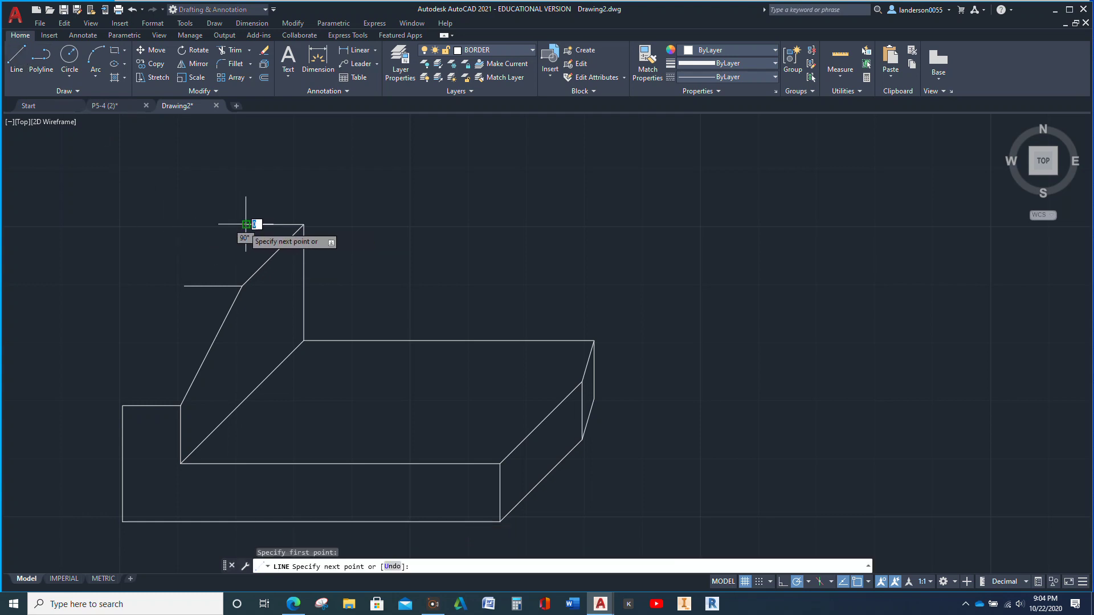
left_click(184, 286)
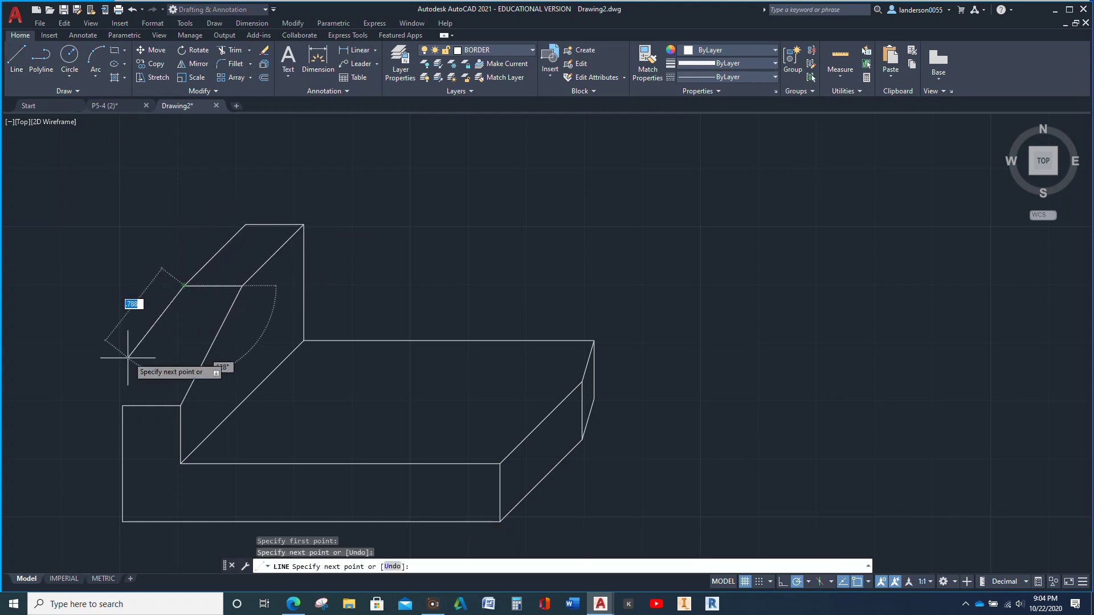
left_click(123, 405)
key("Escape")
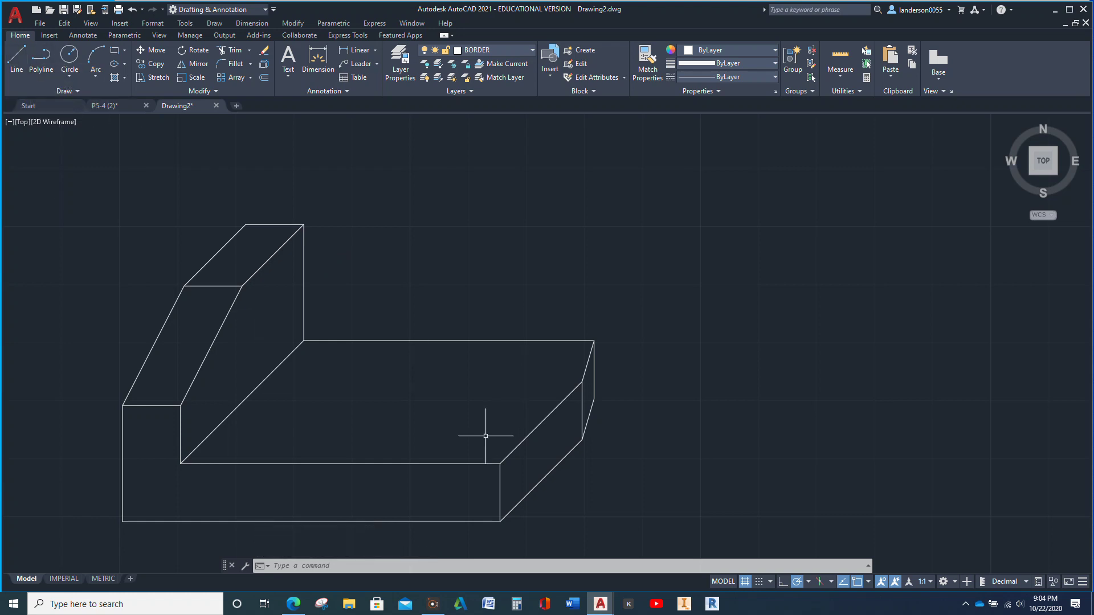
key("Escape")
key("Escape")
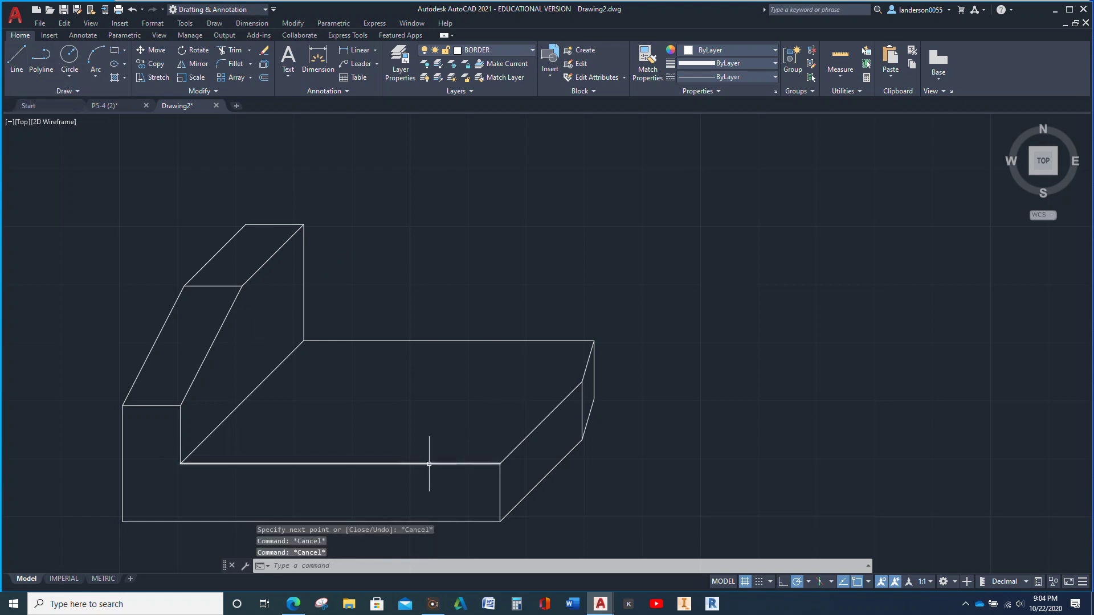
Copy the front floor edge 0.25 and 1.25 back along the 45° receding direction.
left_click(429, 463)
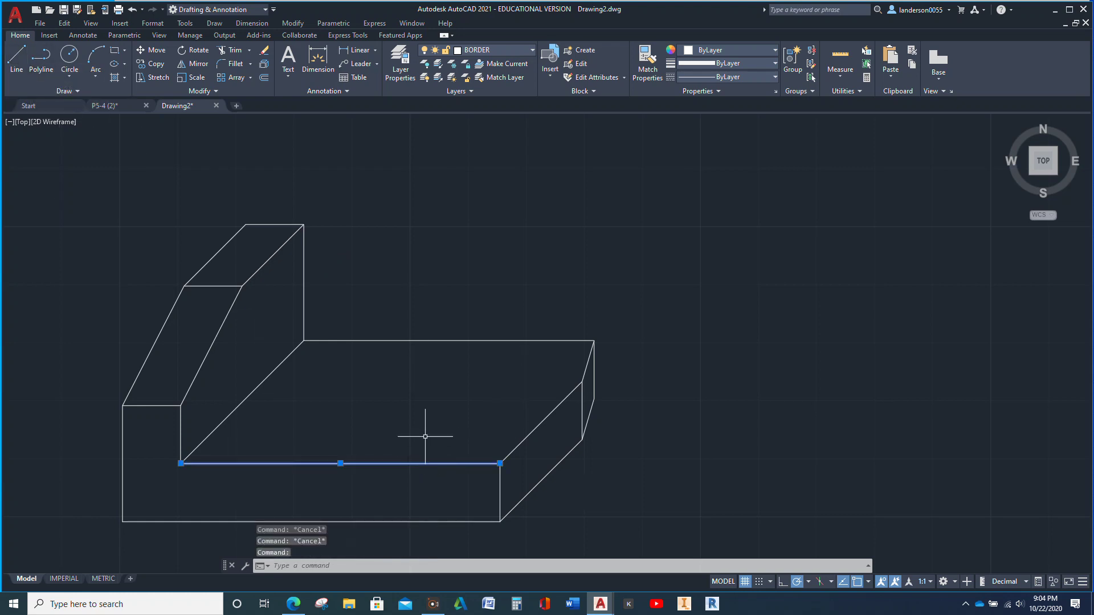
left_click(156, 64)
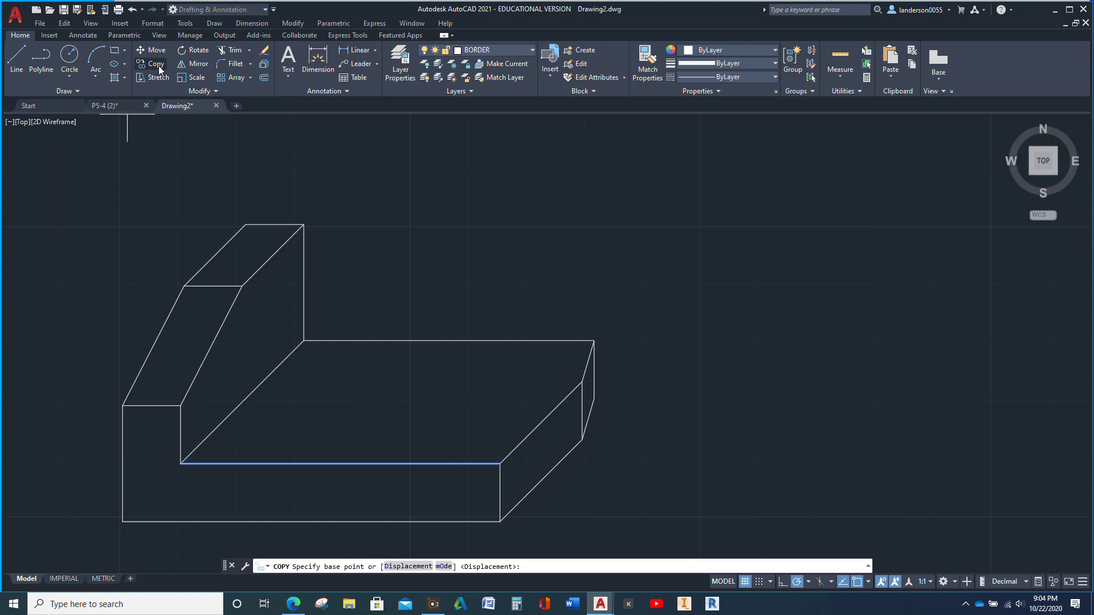
left_click(500, 464)
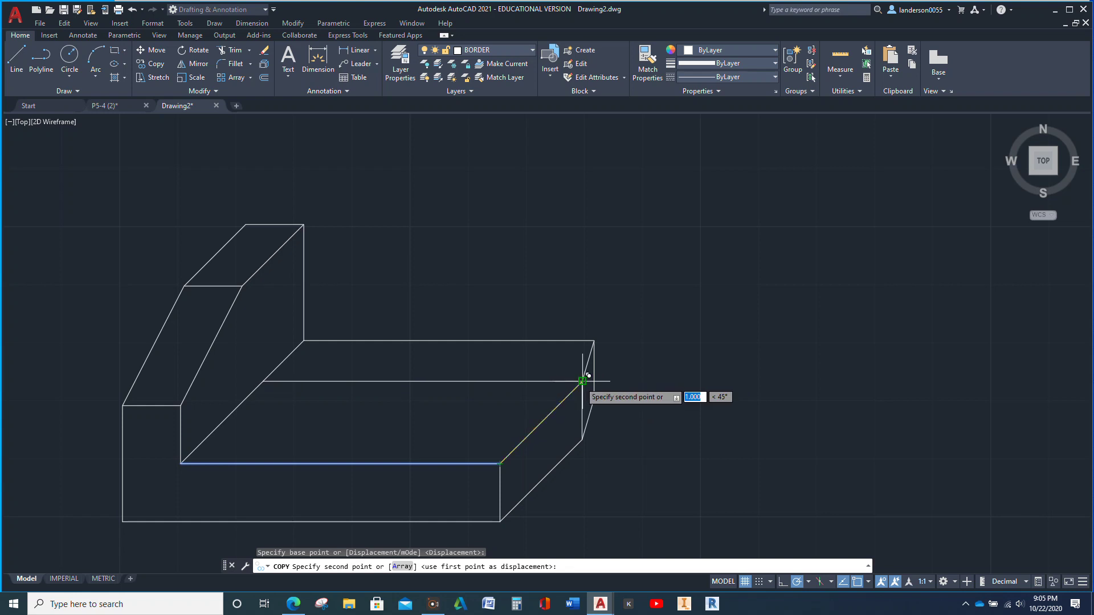
type(".25")
key("Return")
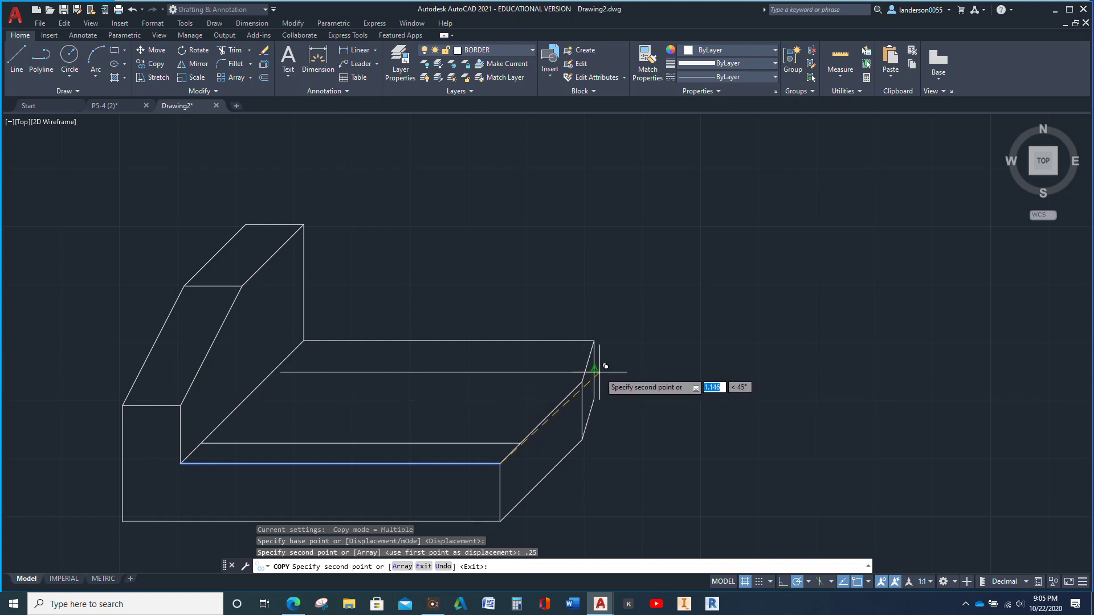
type("1.25")
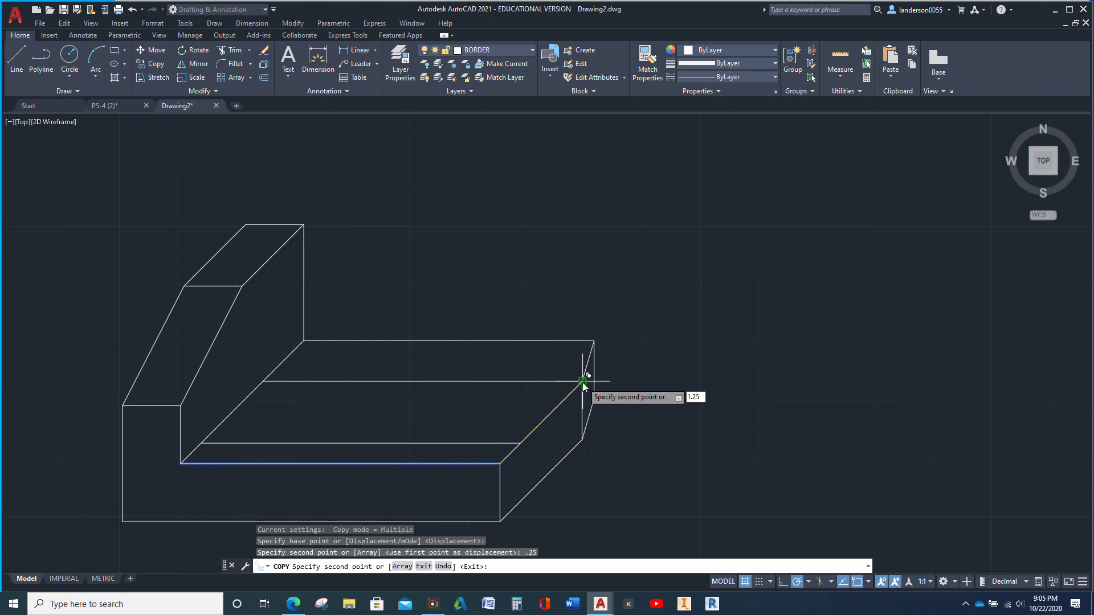
key("Return")
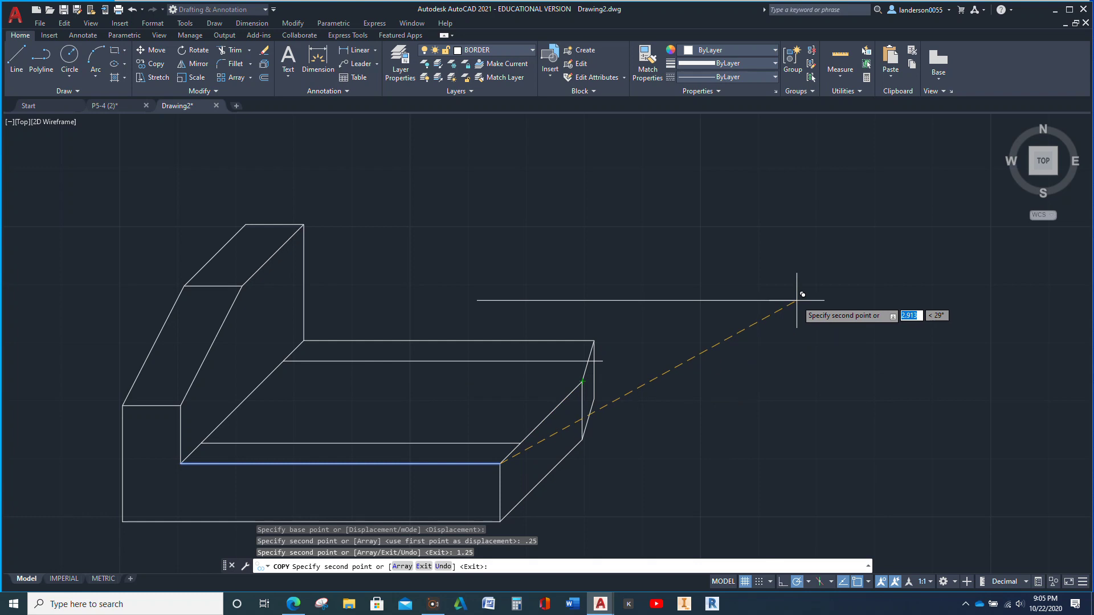
key("Escape")
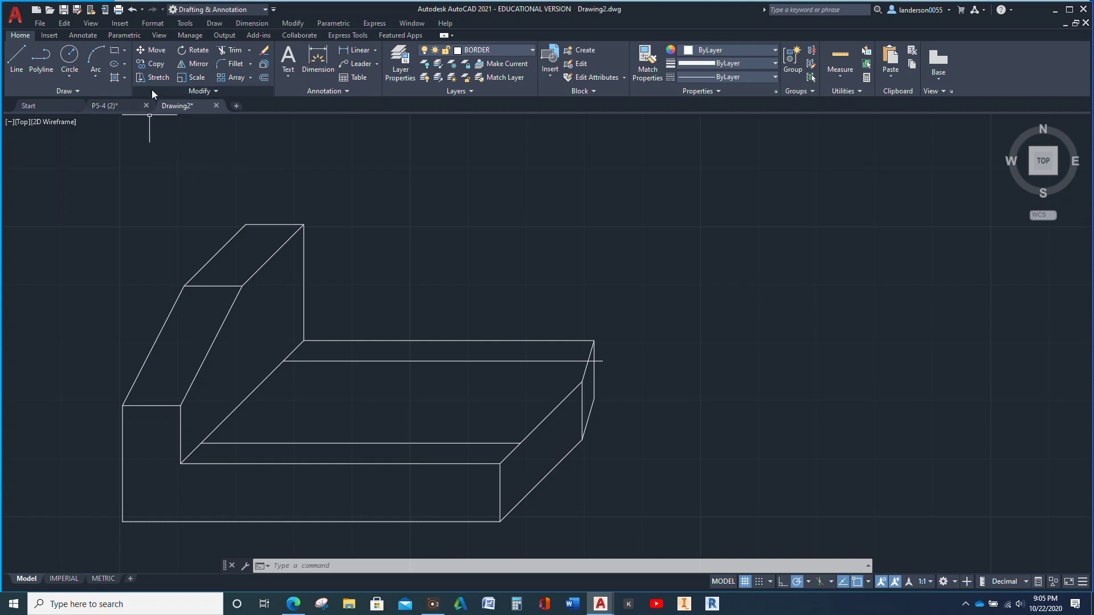
Copy the right receding floor edge 0.75 to the left.
left_click(150, 62)
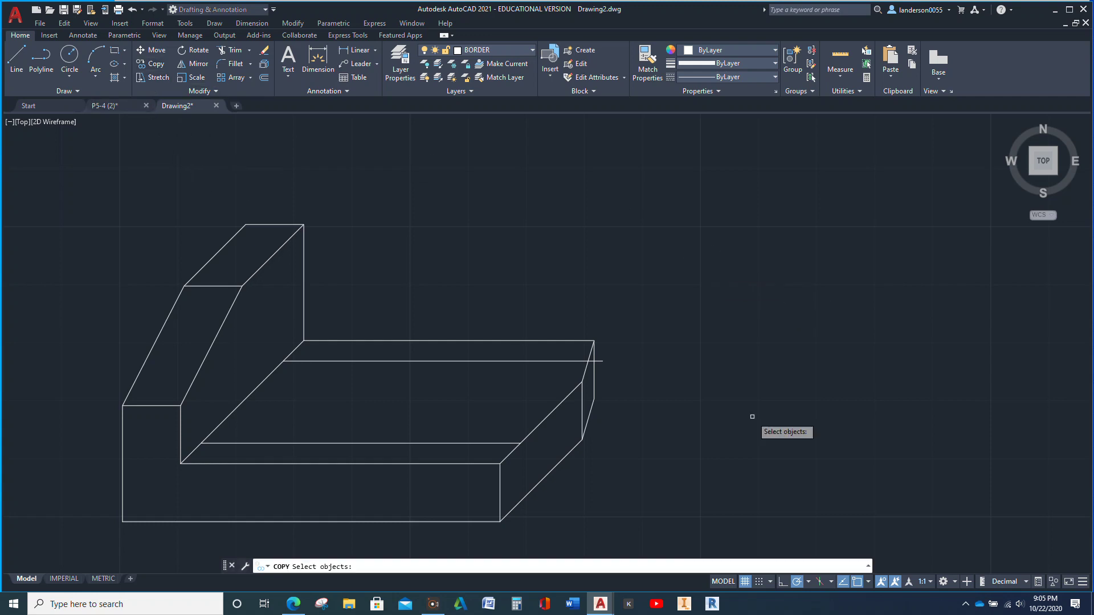
left_click(539, 424)
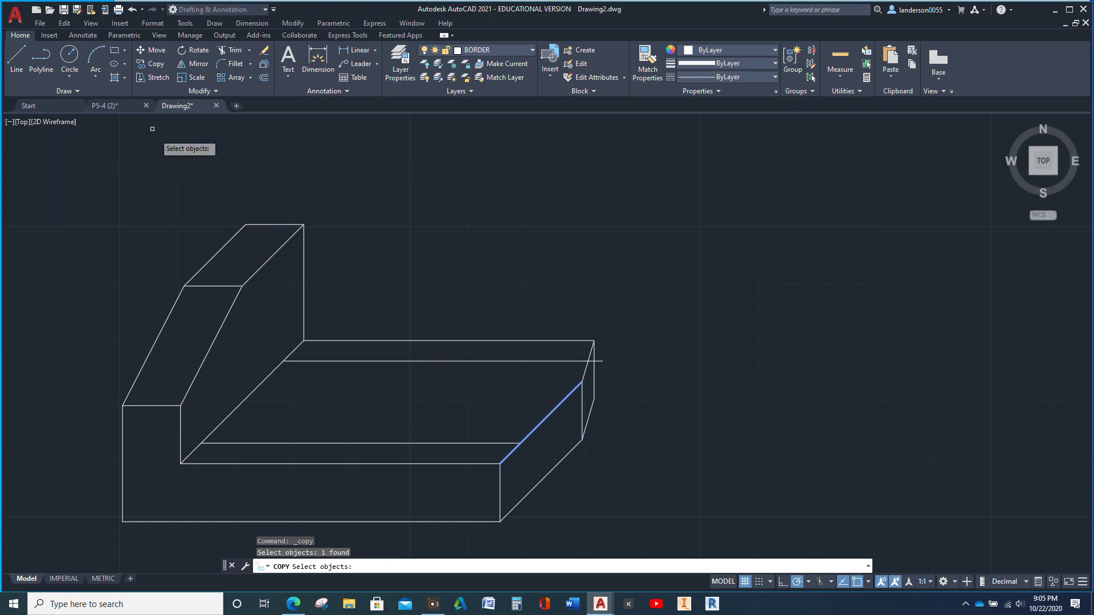
left_click(155, 62)
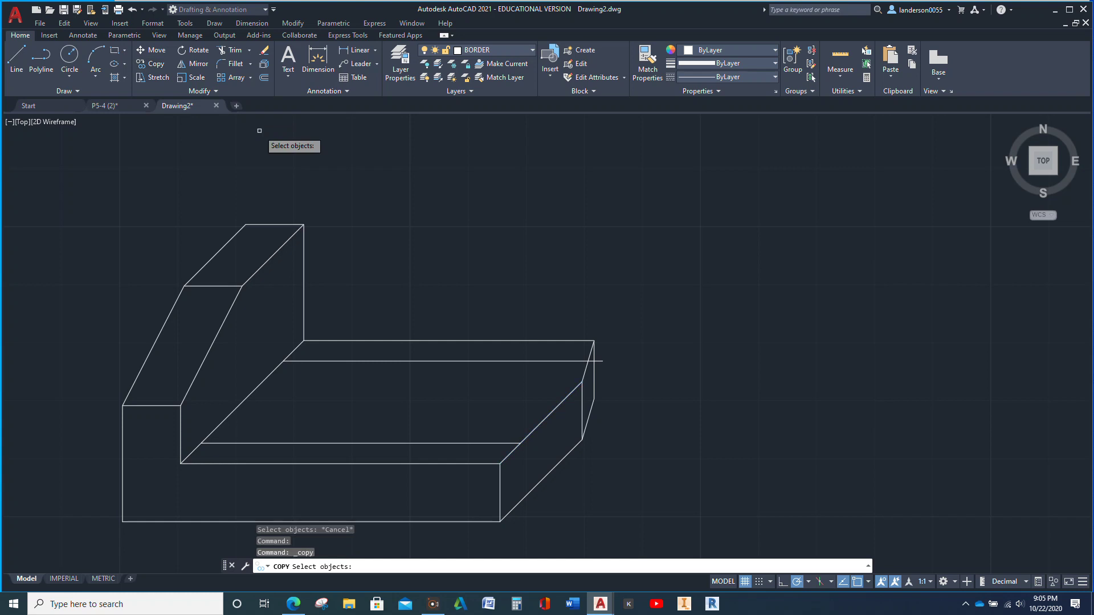
key("Escape")
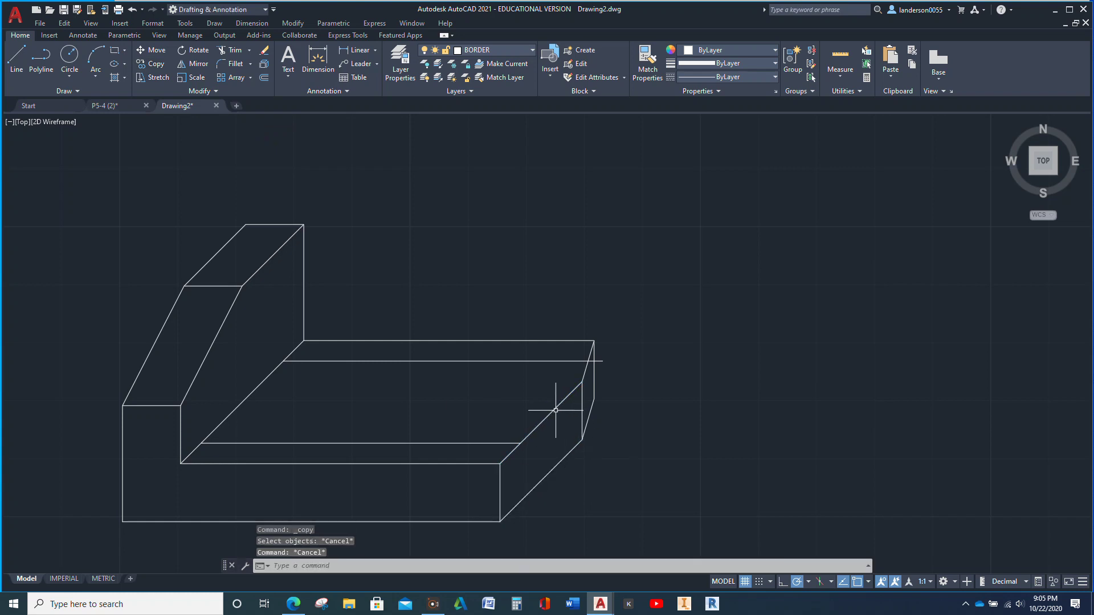
left_click(553, 409)
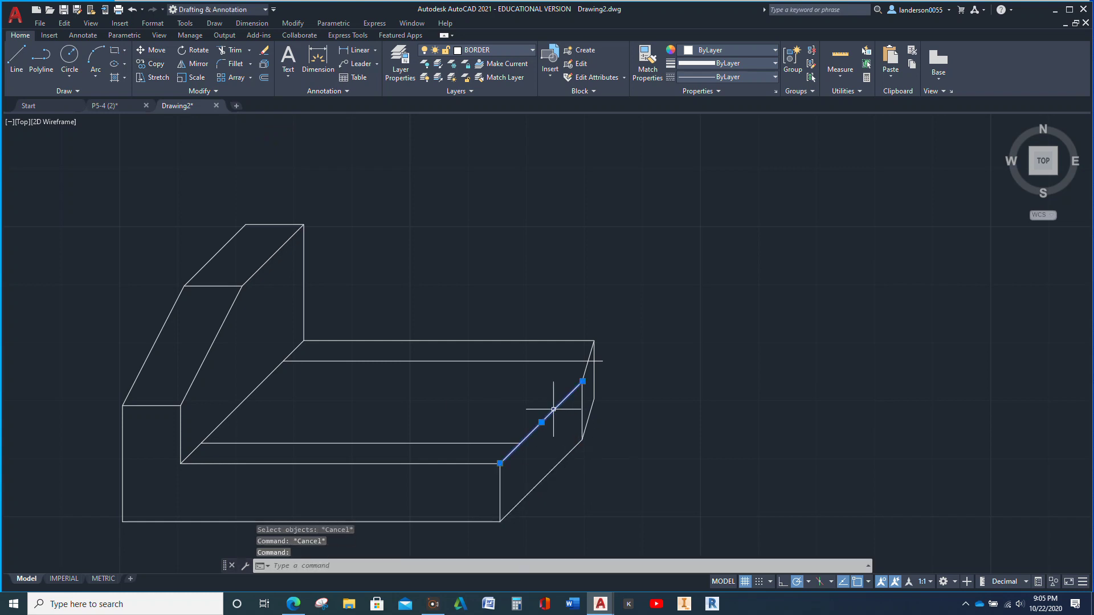
left_click(159, 63)
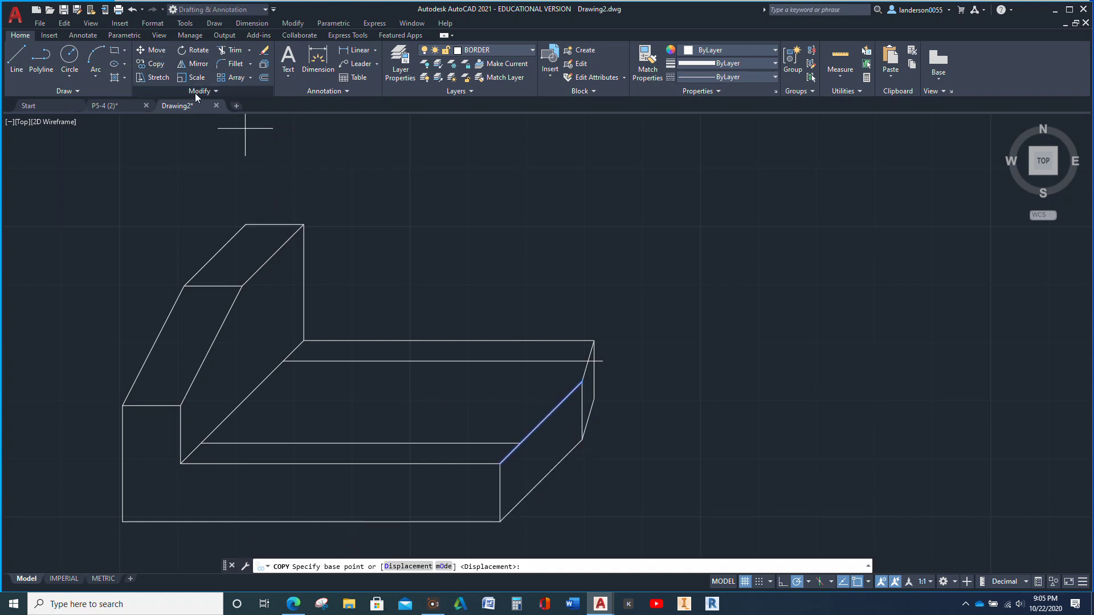
left_click(501, 464)
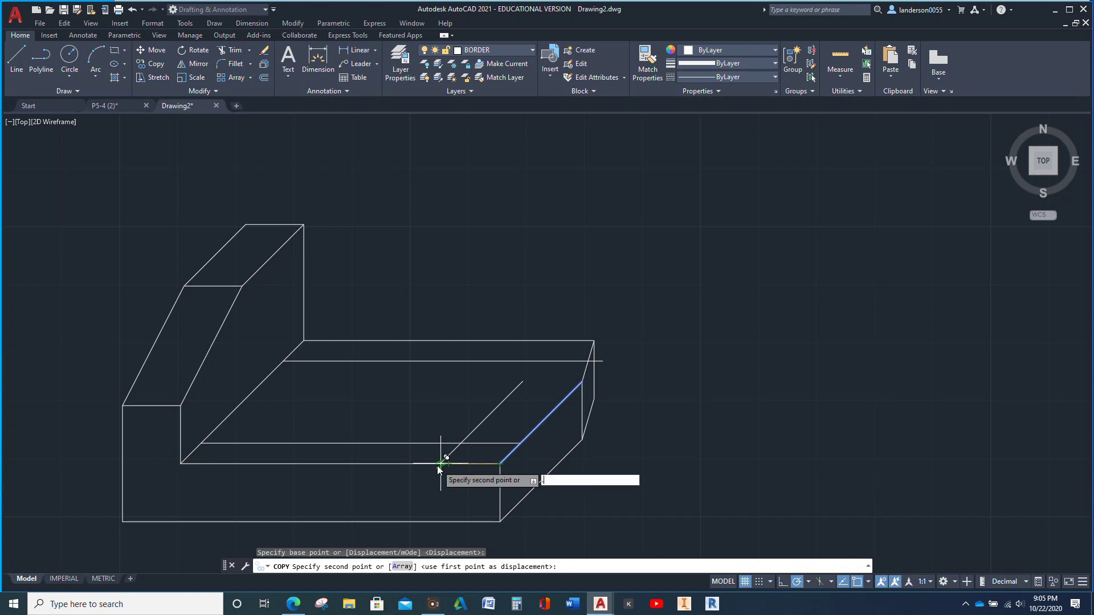
type(".75")
key("Return")
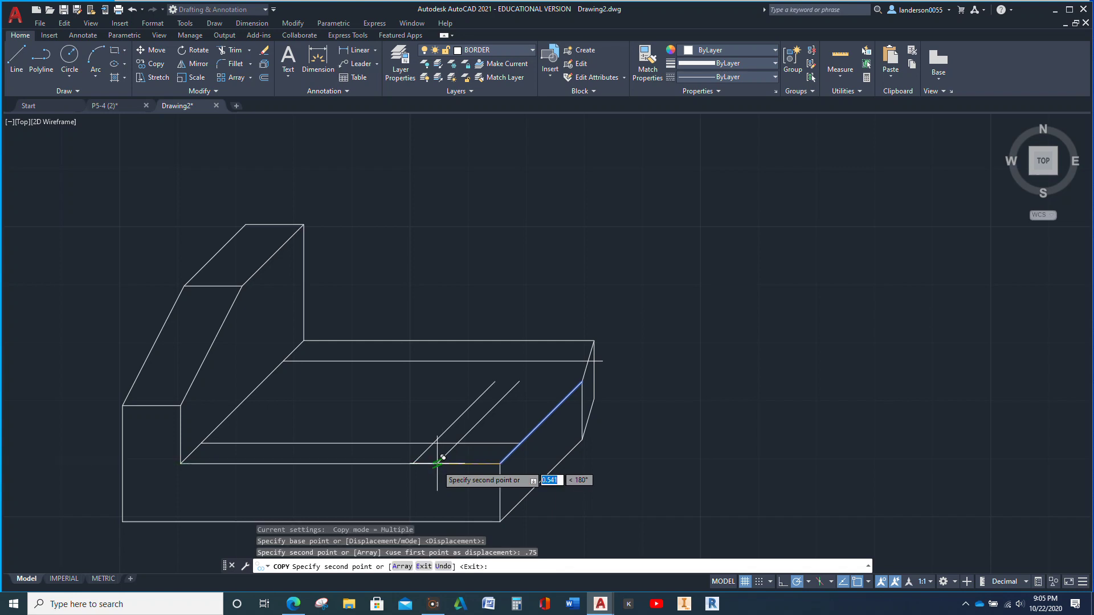
key("Escape")
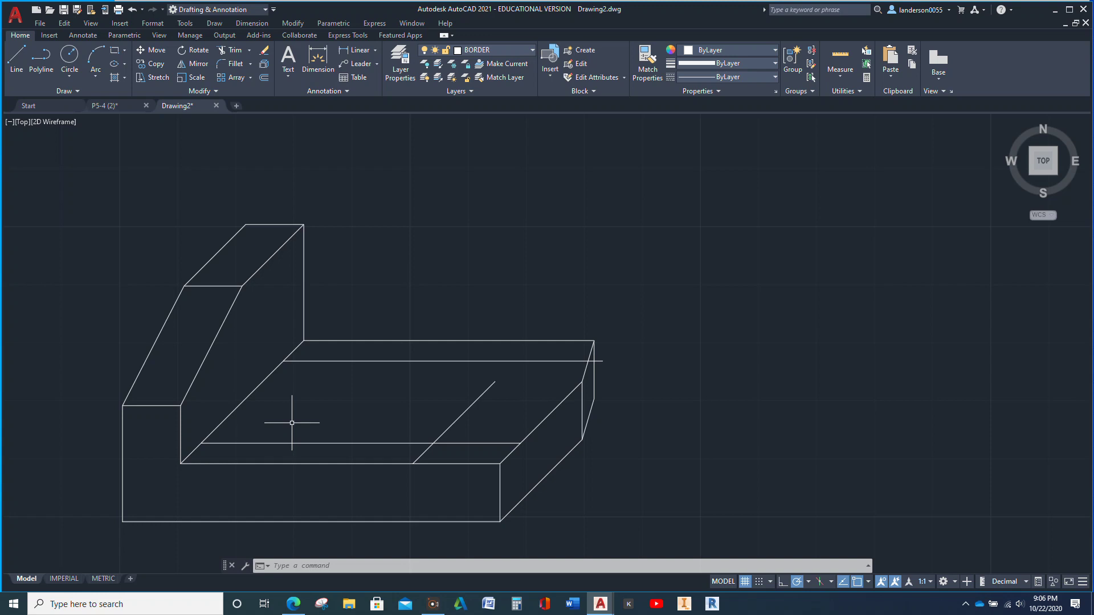
Begin copying the left receding floor edge from its lower endpoint.
left_click(242, 402)
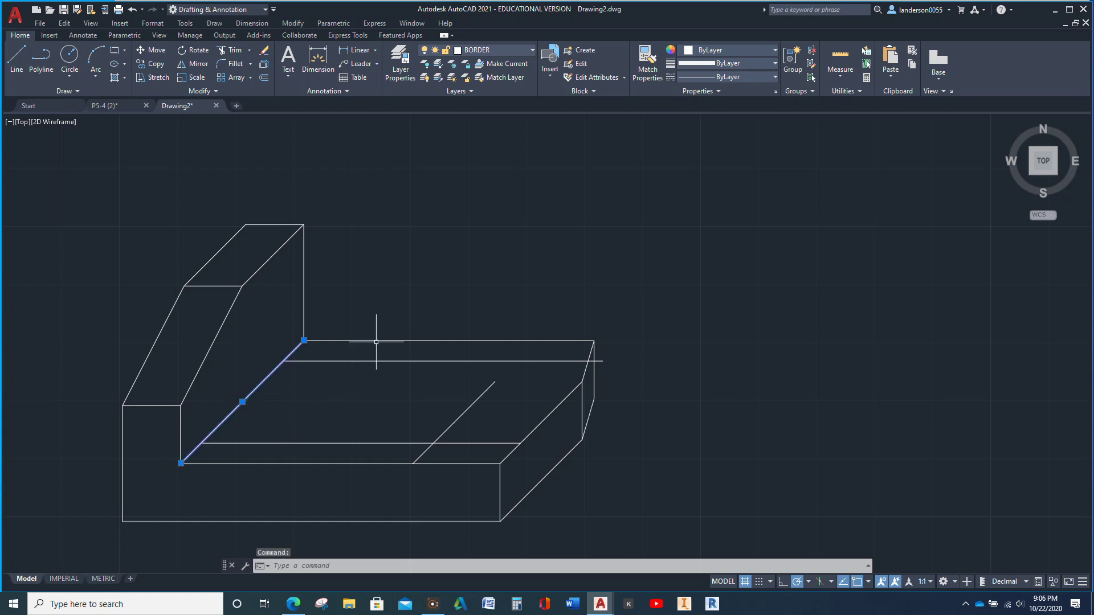
left_click(149, 63)
left_click(181, 464)
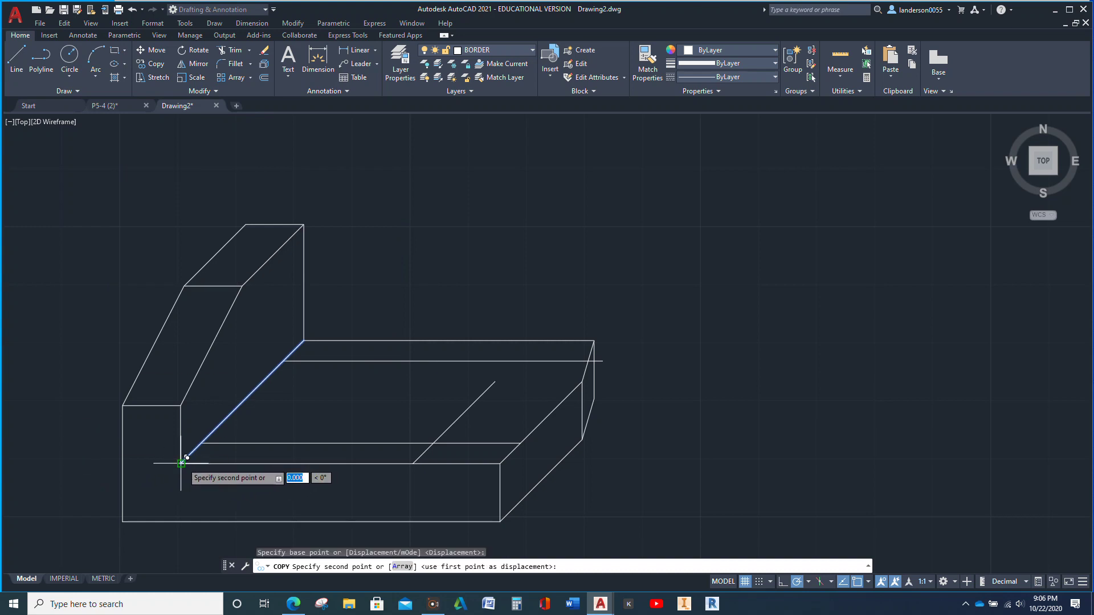
Place the left edge copy 0.25 right and square the back-left pocket corner with a fillet.
type(".25")
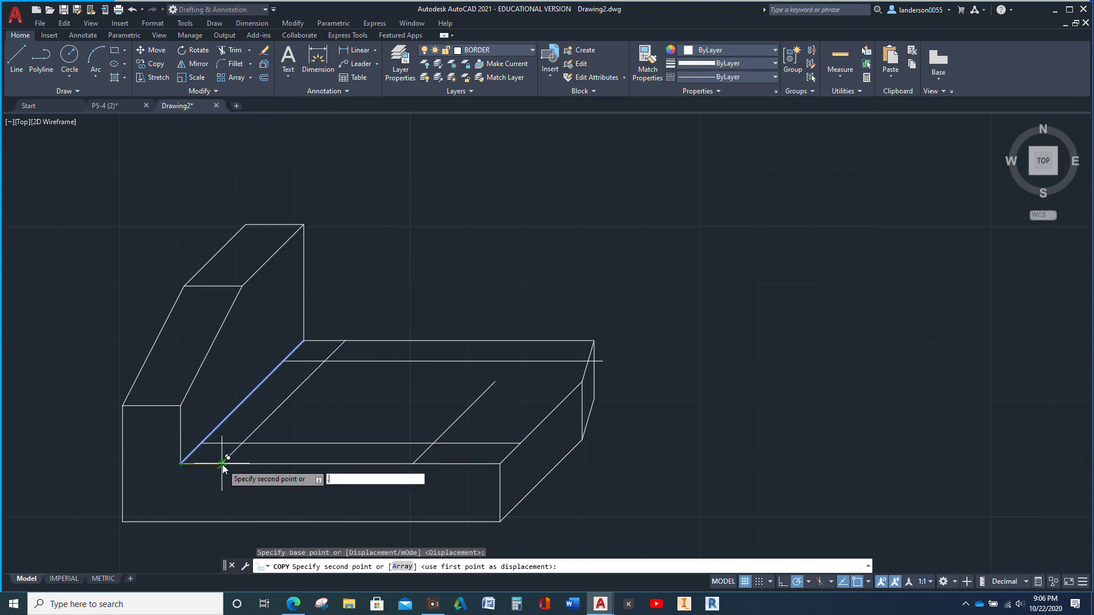
key("Return")
key("Escape")
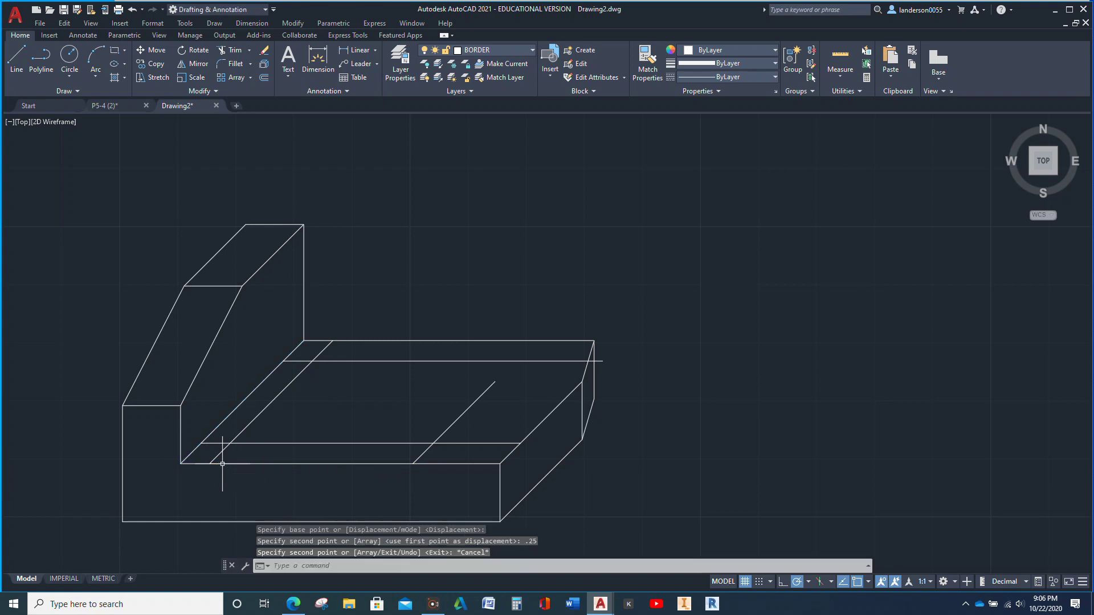
left_click(236, 62)
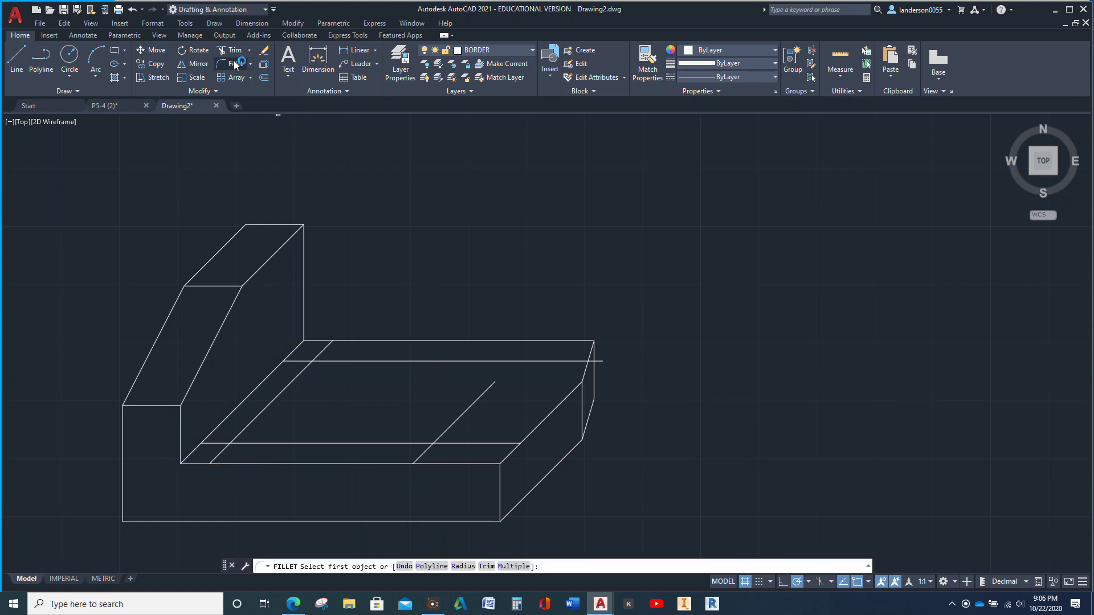
left_click(362, 360)
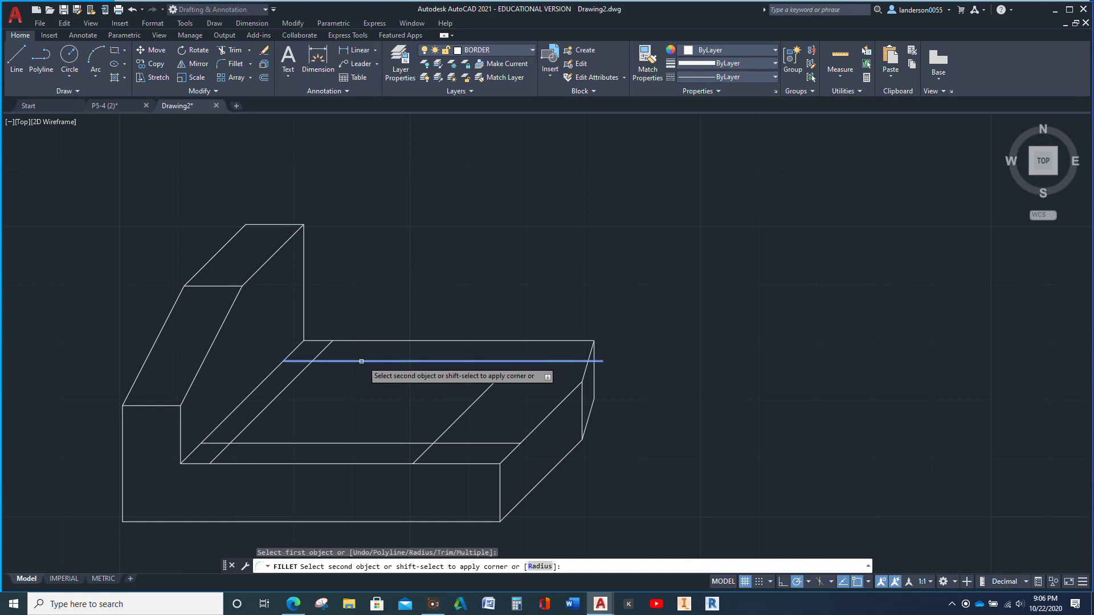
left_click(250, 422)
left_click(269, 443)
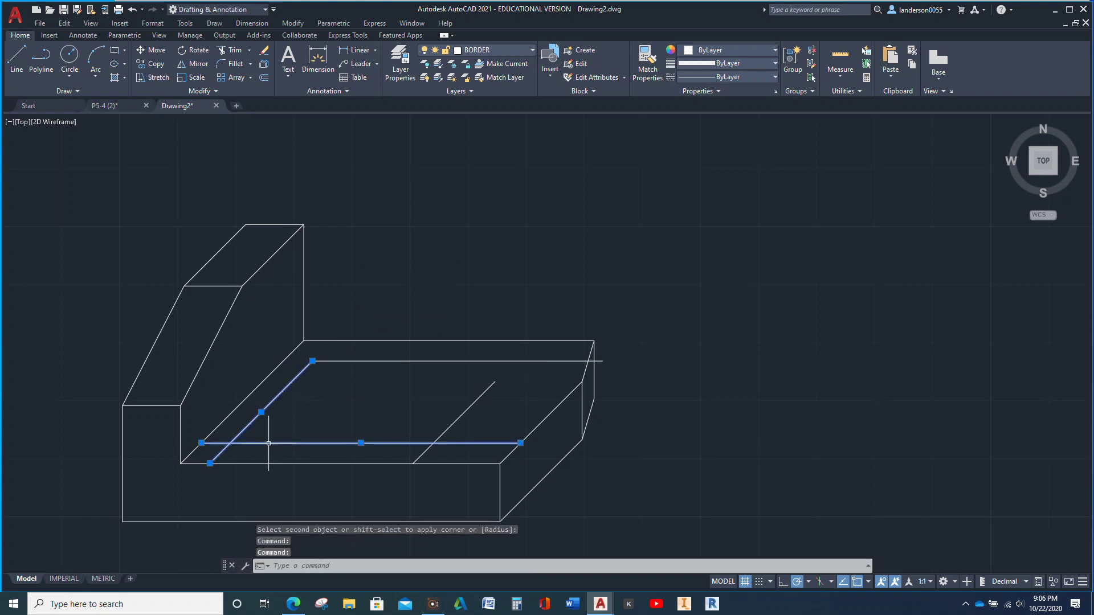
key("Escape")
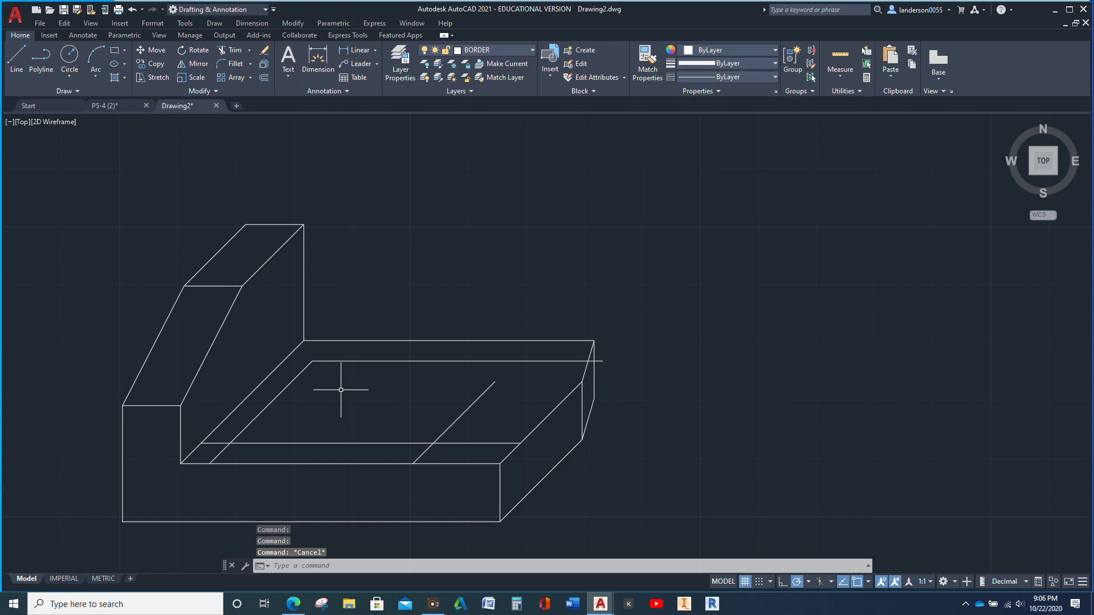
Fillet the remaining pocket corners: left to front, front to diagonal, diagonal to back edge.
type("f")
key("Return")
left_click(278, 396)
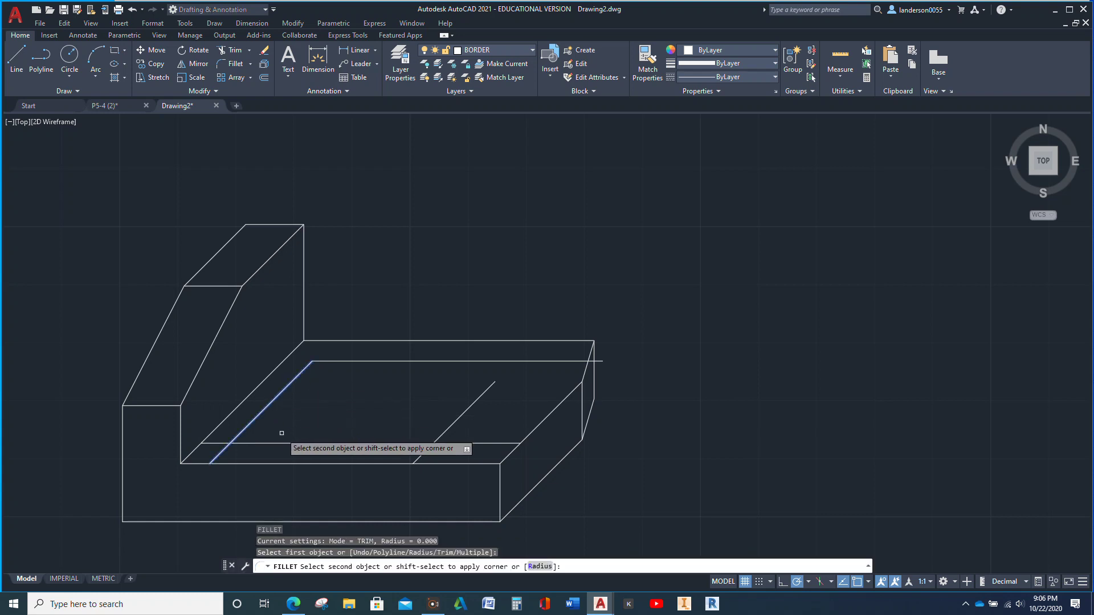
left_click(283, 443)
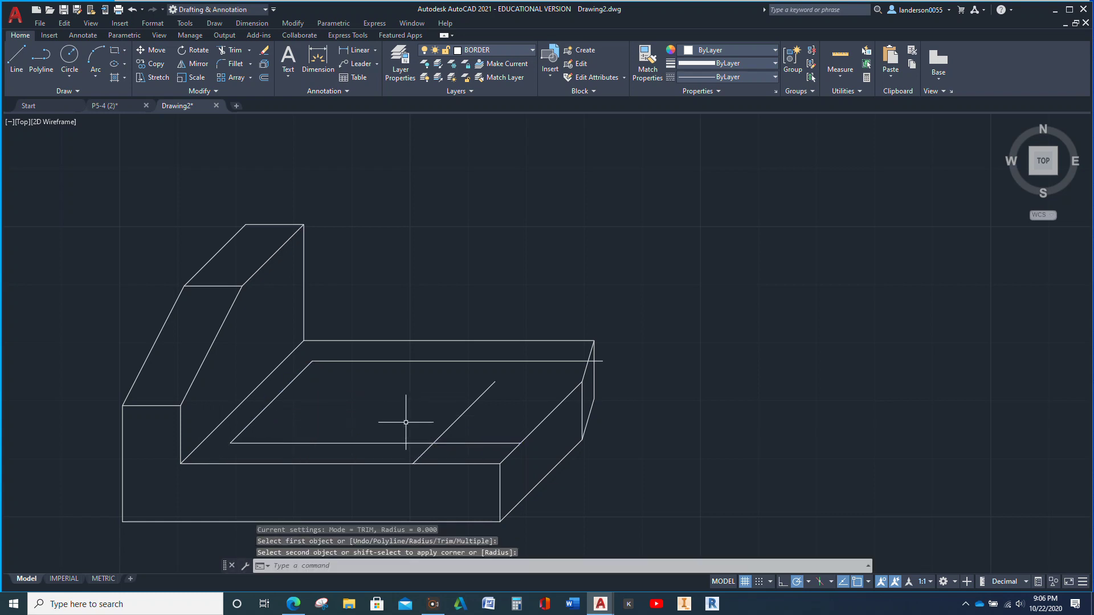
key("Return")
left_click(389, 443)
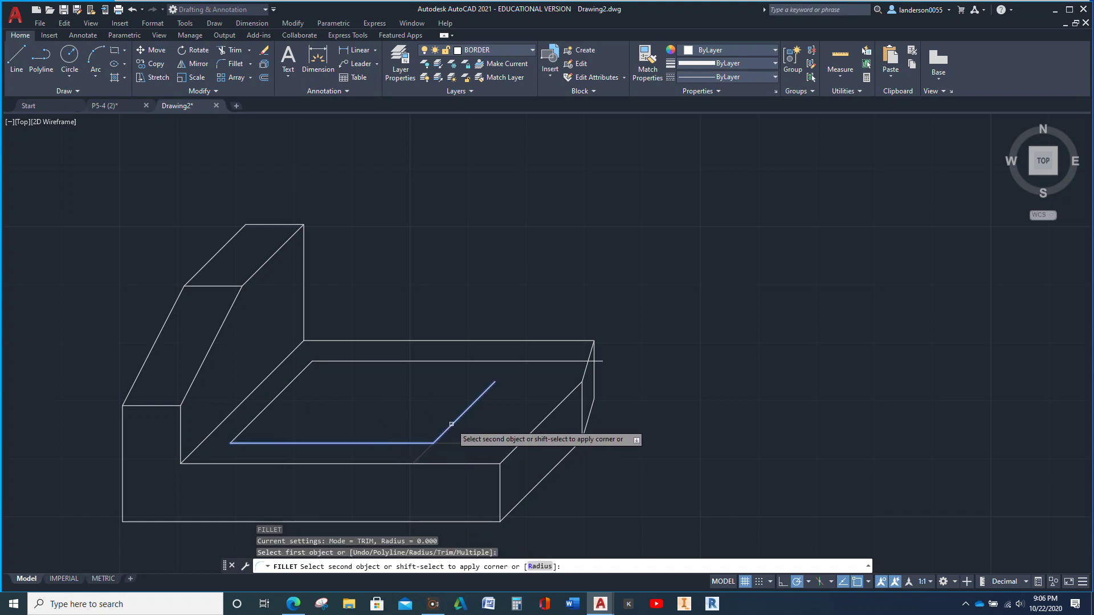
left_click(452, 424)
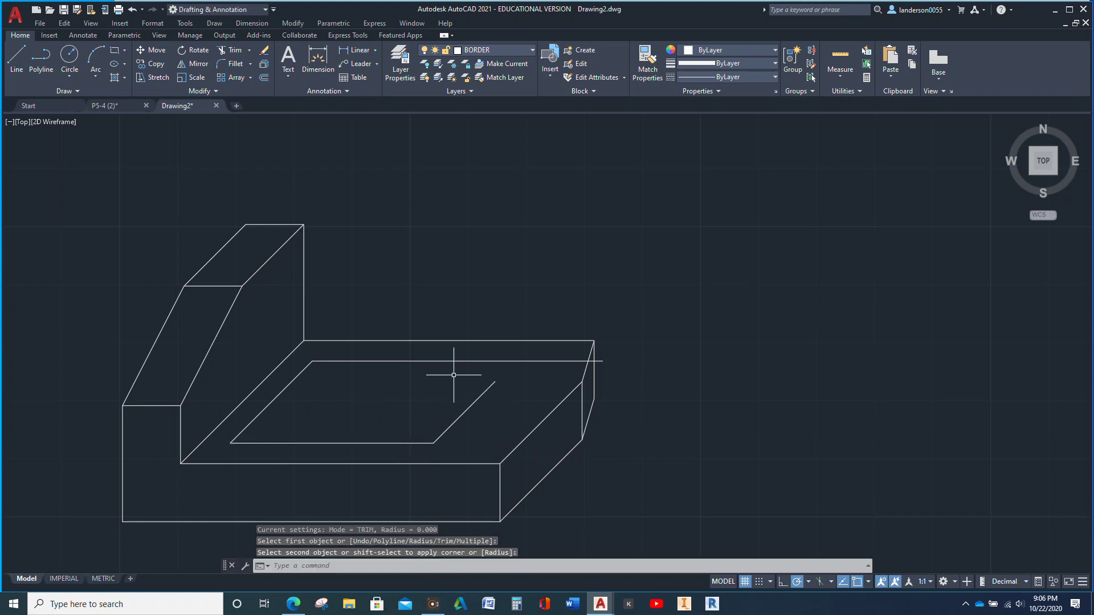
key("Return")
left_click(487, 389)
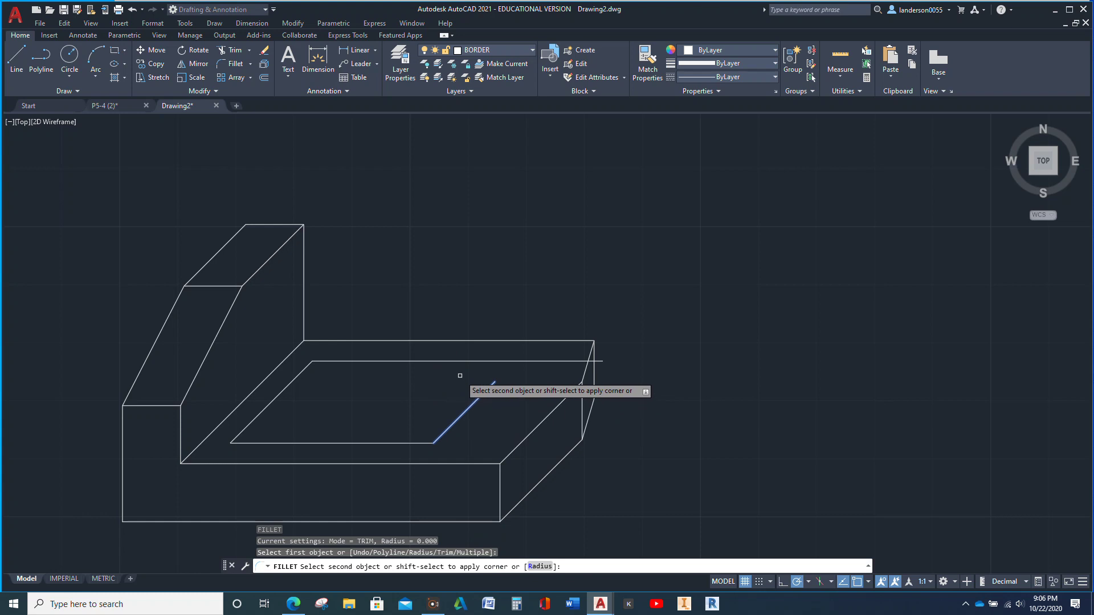
left_click(456, 362)
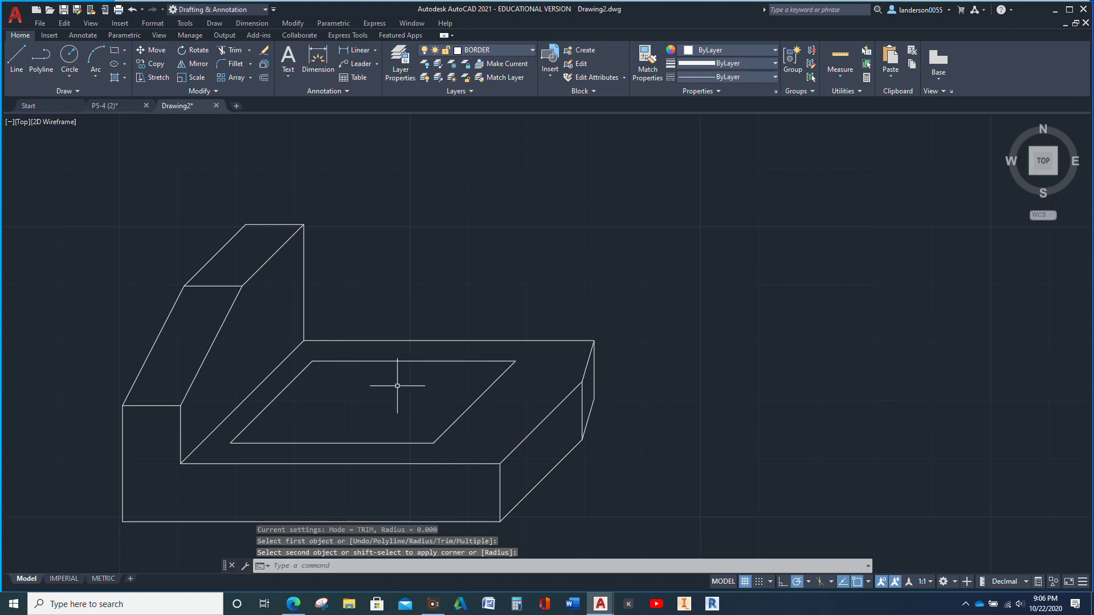
key("Escape")
key("Escape")
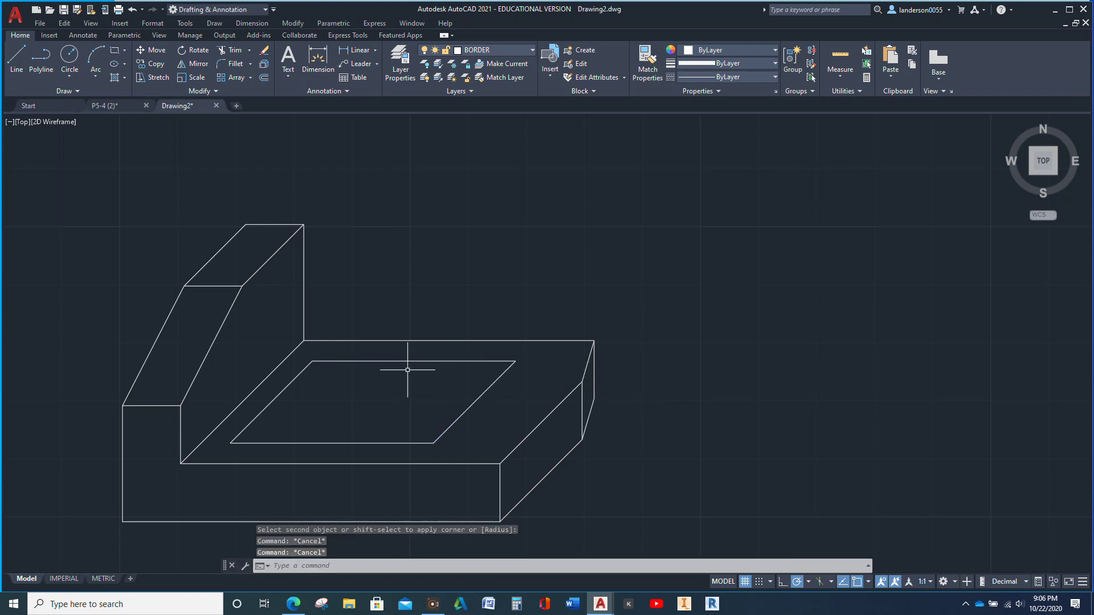
Copy the pocket's inner back and diagonal edges 0.5 down.
left_click(409, 362)
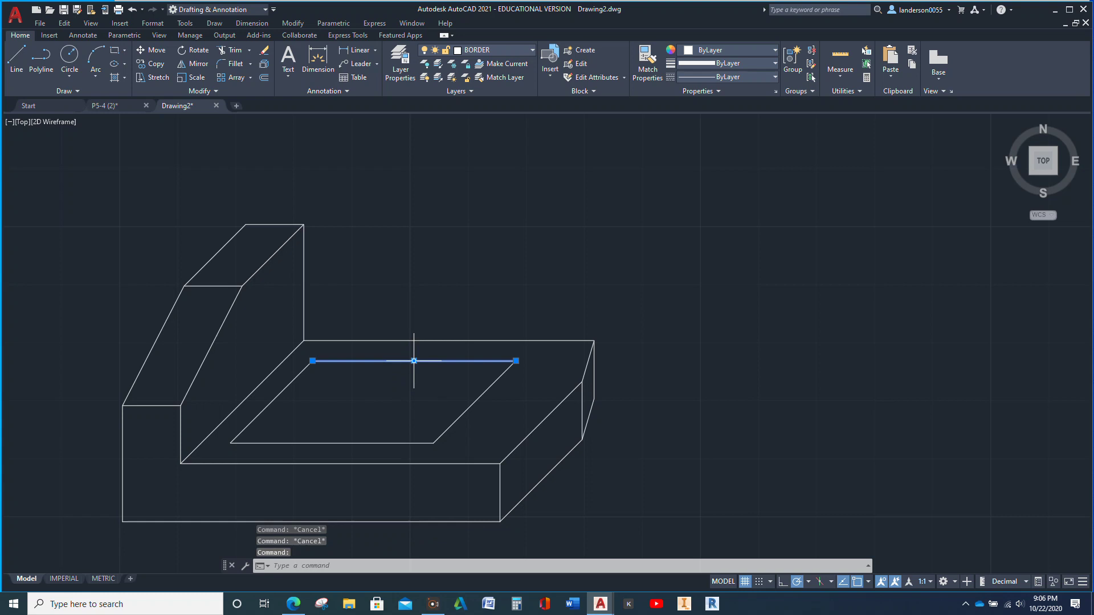
left_click(288, 385)
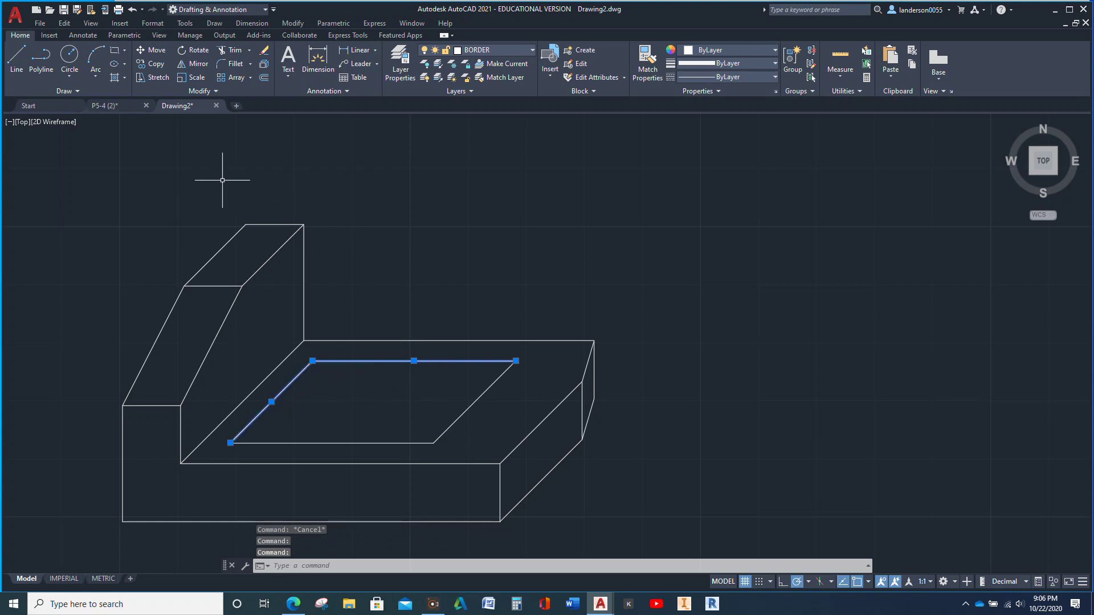
left_click(161, 68)
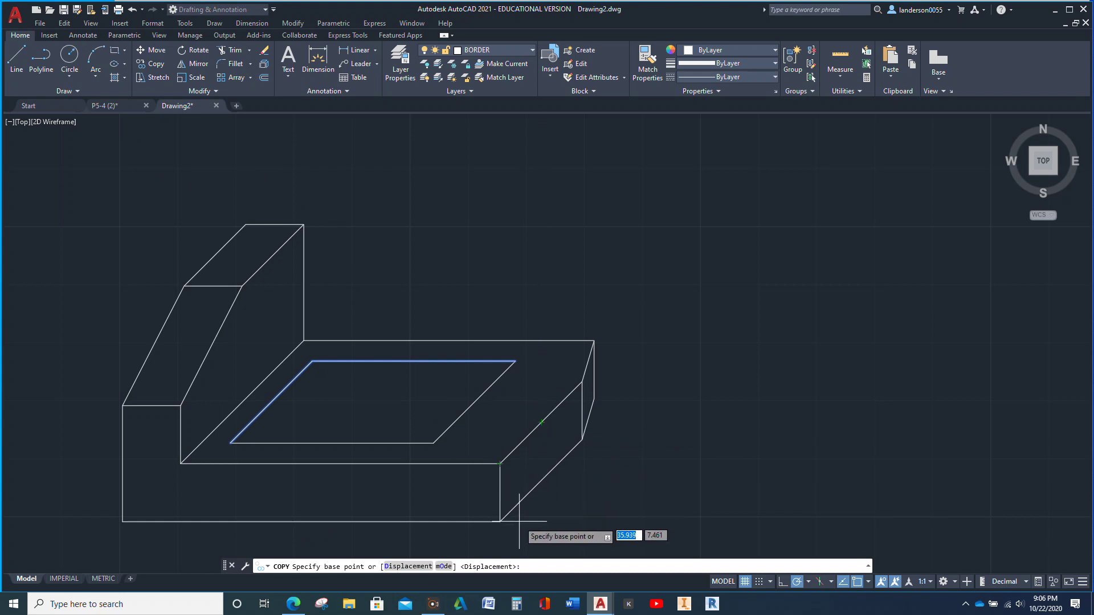
left_click(500, 463)
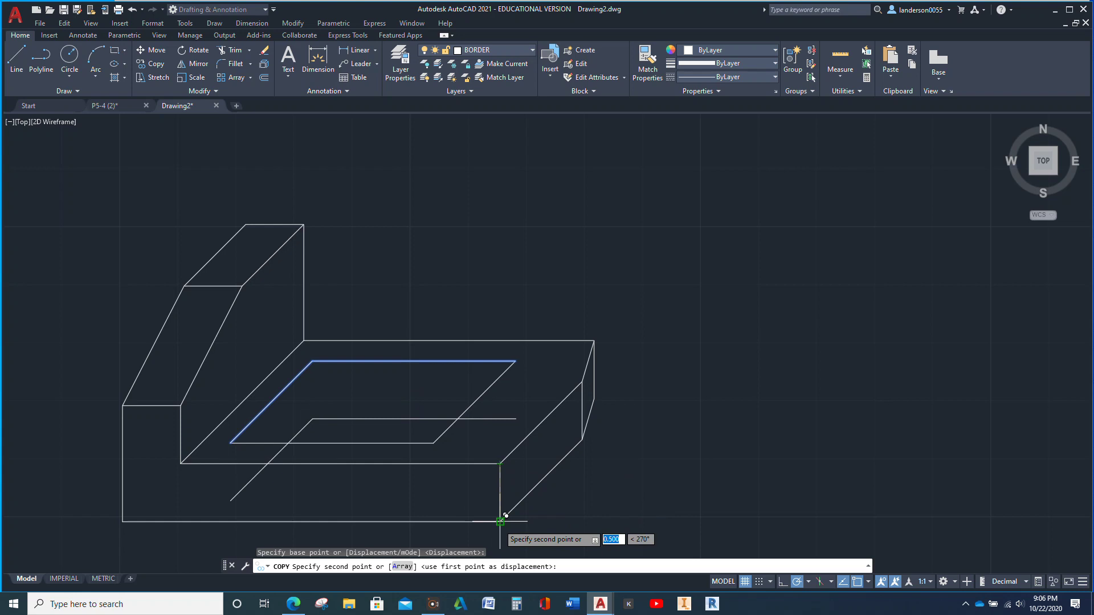
left_click(501, 521)
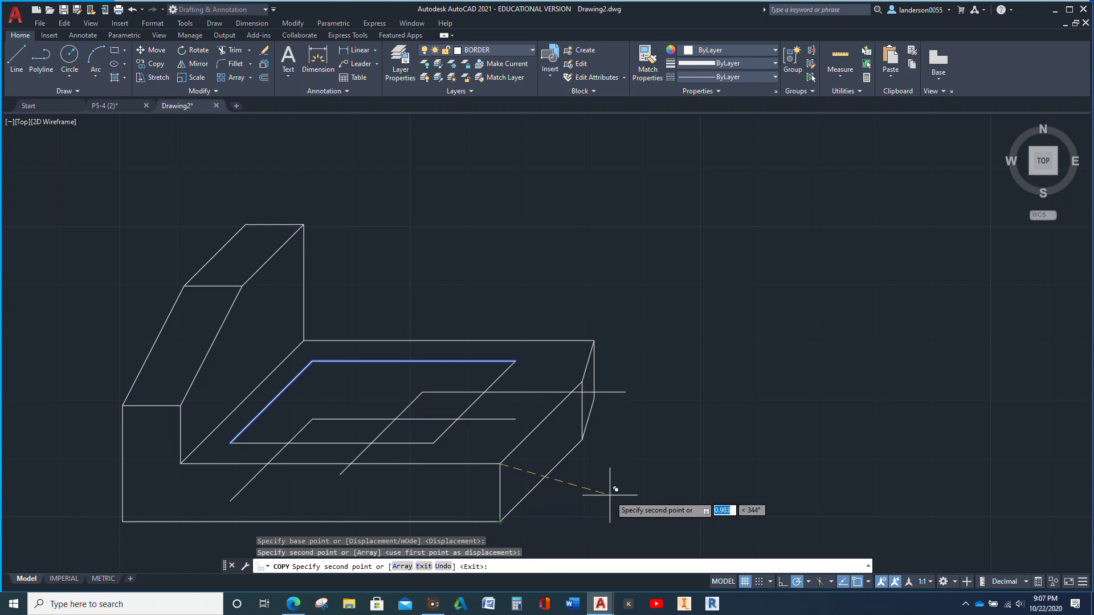
key("Escape")
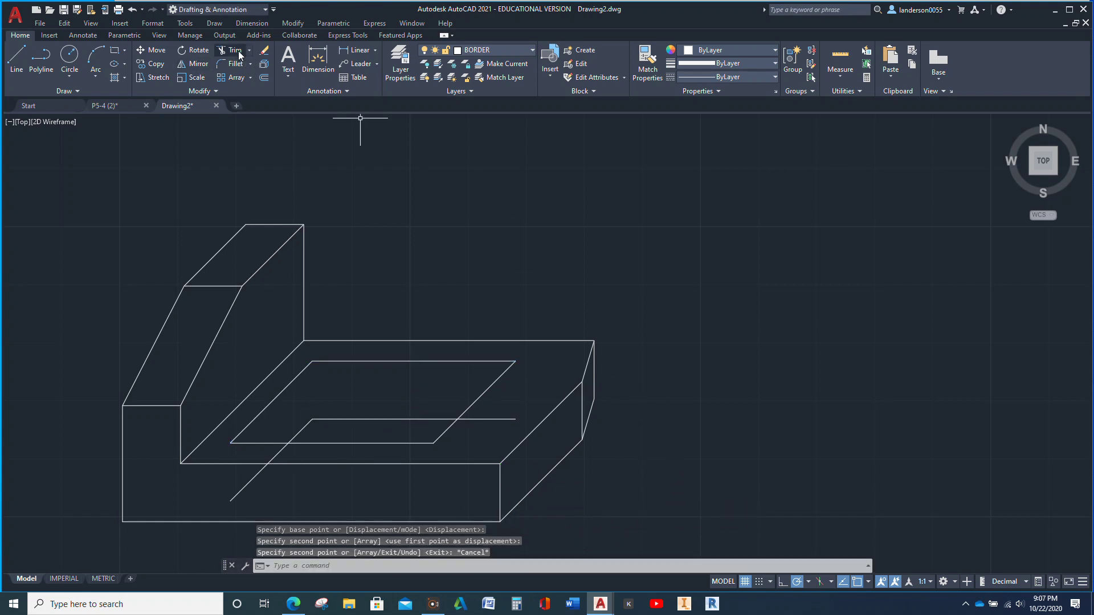
Trim the lowered edges' hidden parts and add the vertical edge at the pocket's back-left corner.
left_click(239, 54)
mouse_move(262, 491)
left_mouse_down()
mouse_move(221, 483)
mouse_move(249, 450)
left_mouse_up()
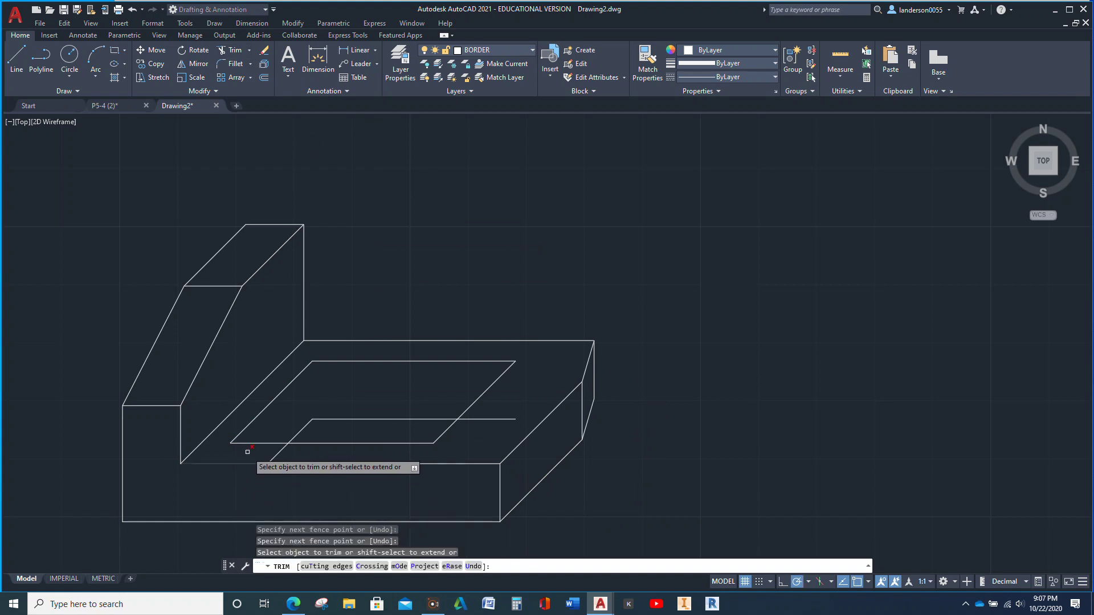
left_click(482, 420)
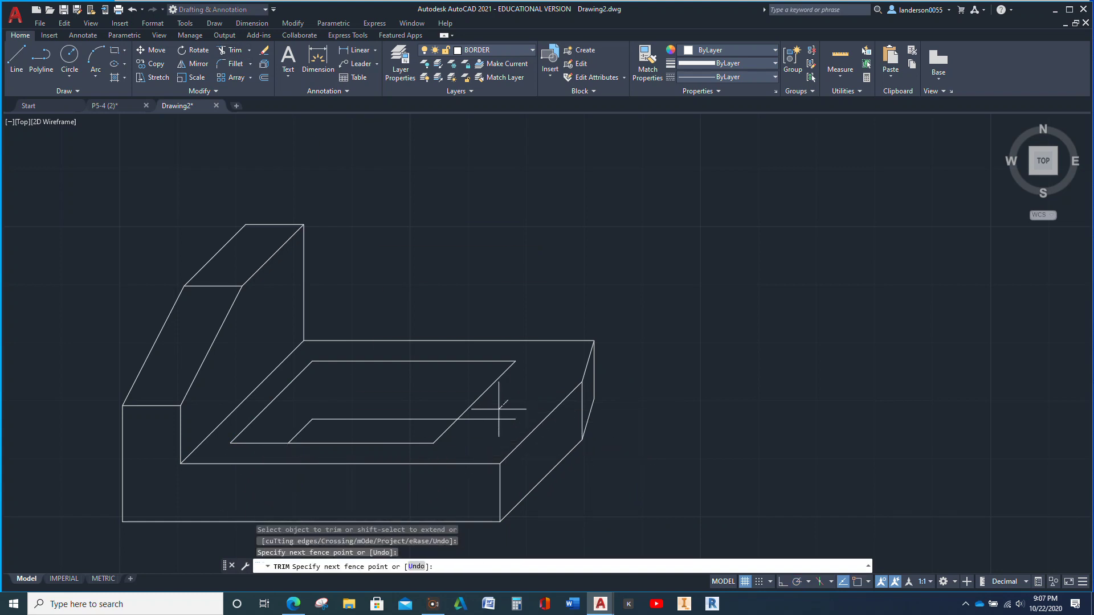
left_click(15, 67)
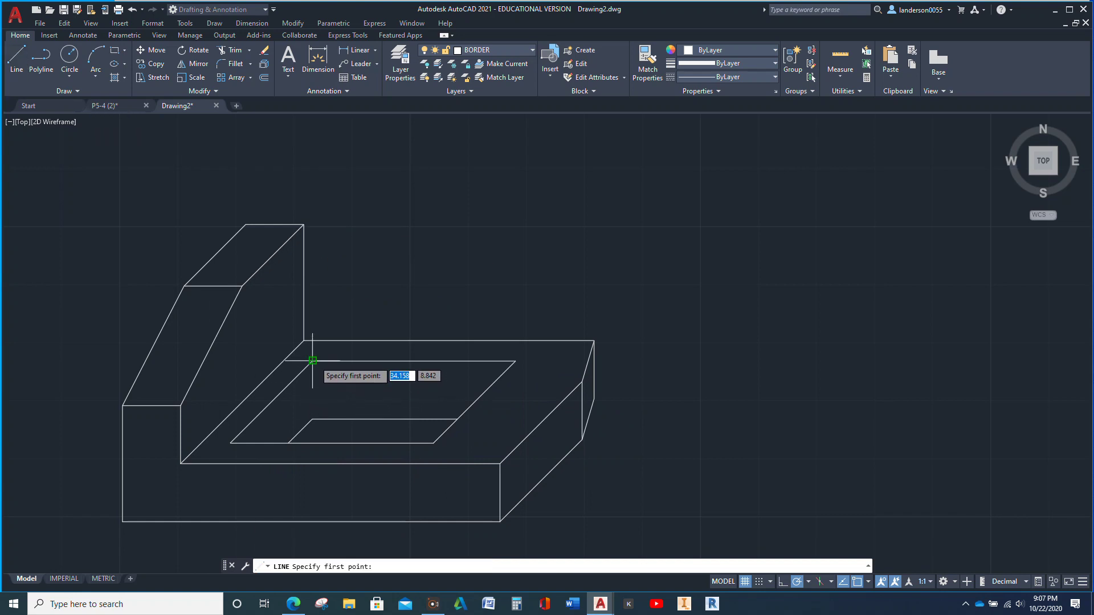
left_click(312, 361)
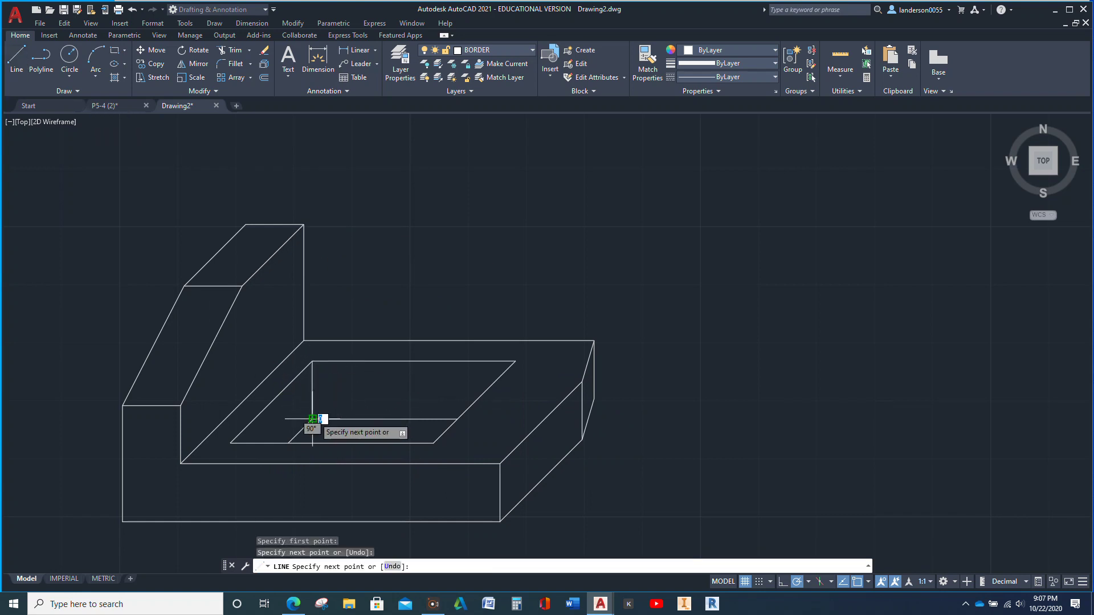
key("Escape")
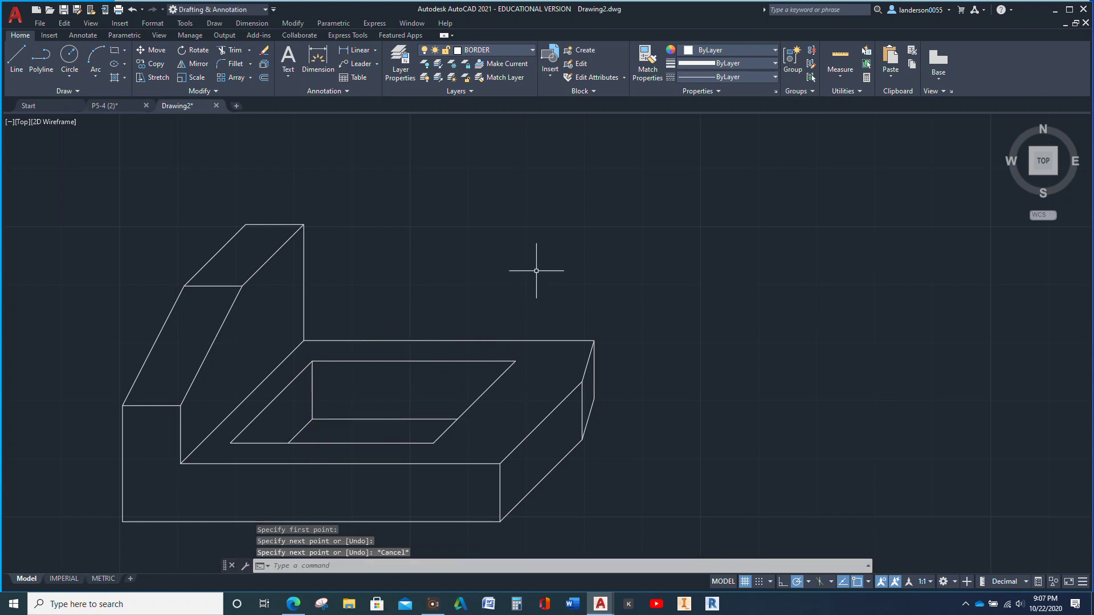
Zoom and pan so the finished block sits at the right, leaving empty space on the left.
scroll(525, 268, "down", 2)
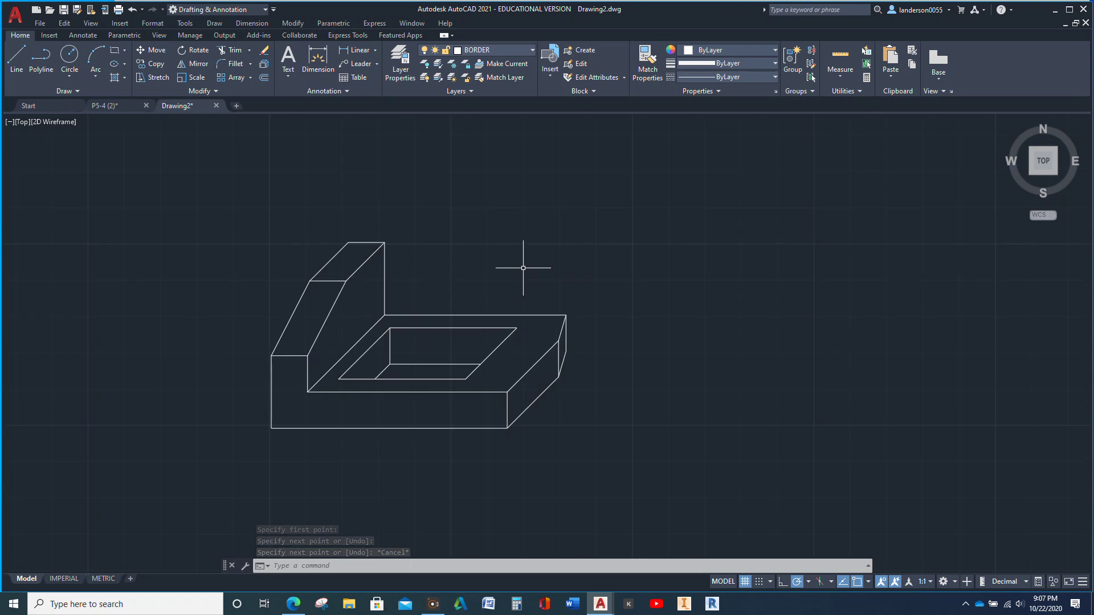
middle_click_drag(523, 268, 762, 286)
scroll(807, 288, "down", 2)
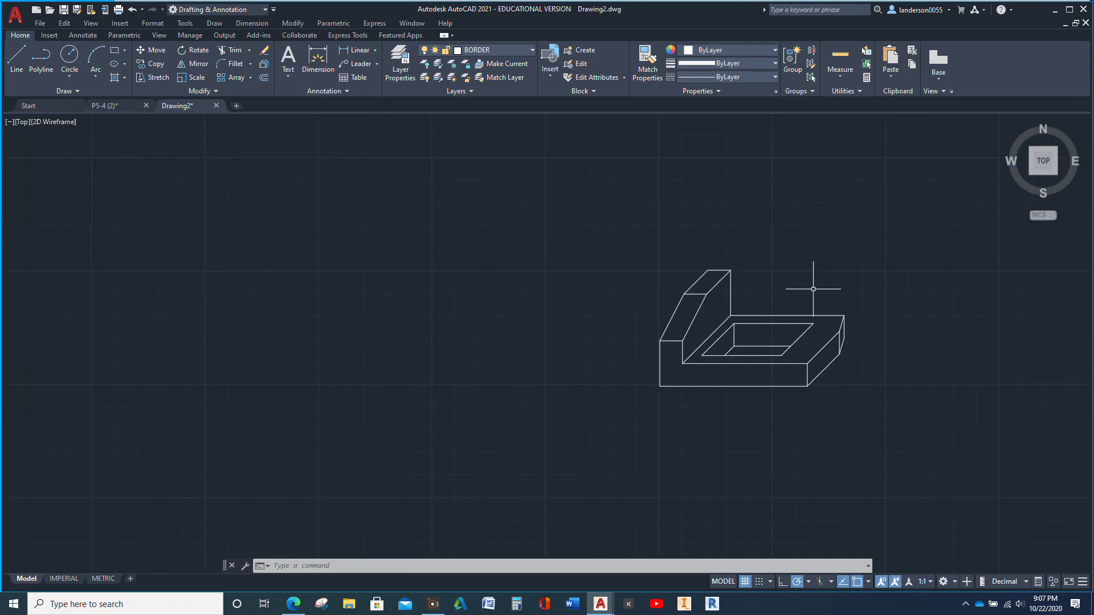
scroll(456, 338, "up", 2)
middle_click_drag(489, 350, 420, 356)
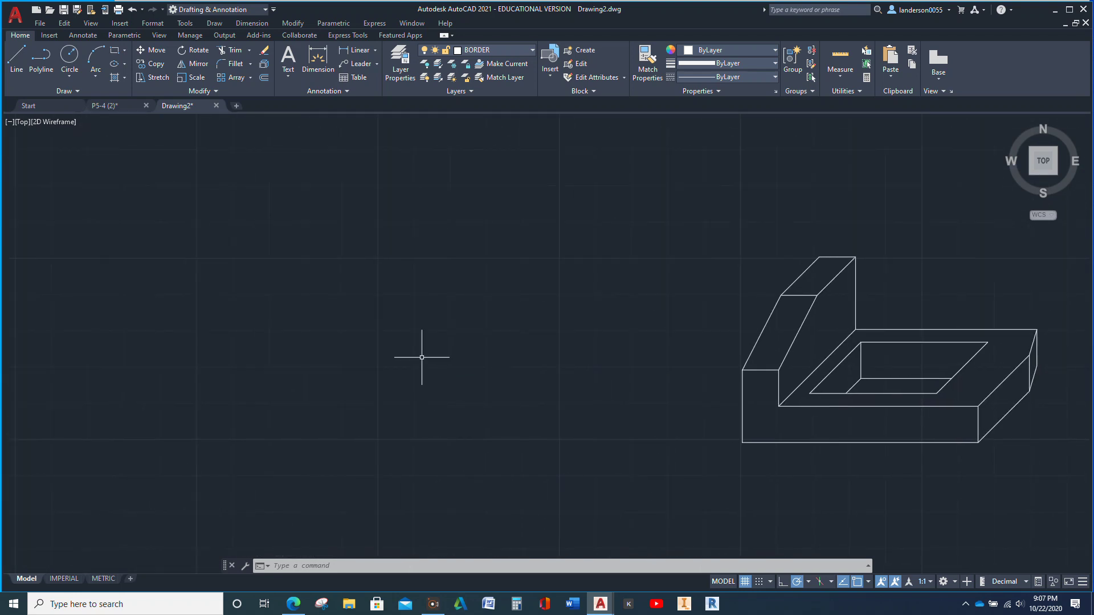
left_click(17, 57)
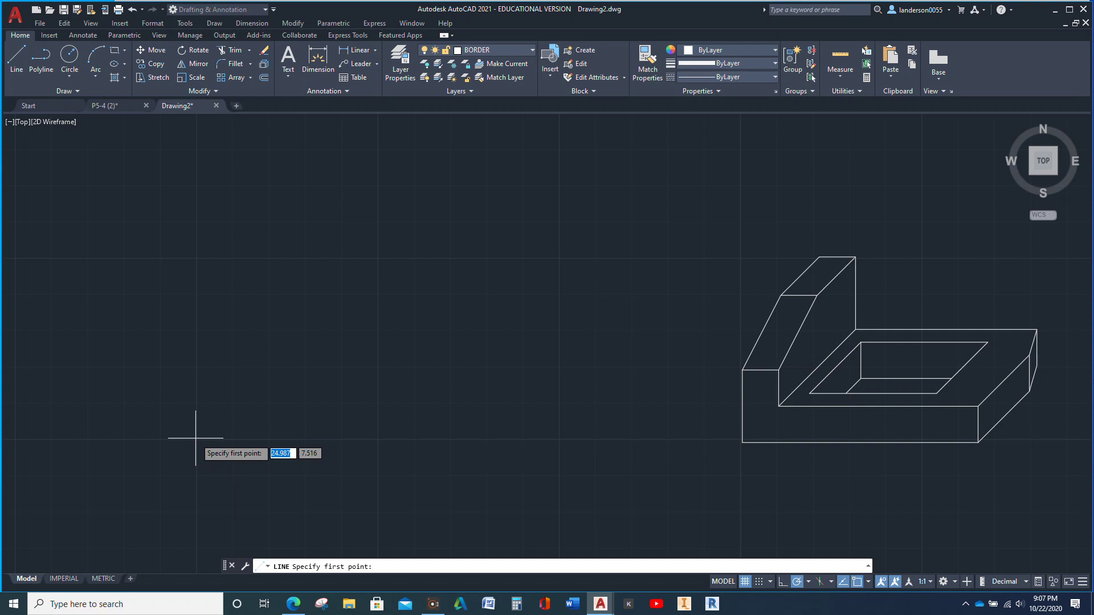
Draw a 1-unit edge at 30° left of the block, then a 0.5 vertical edge.
left_click(196, 438)
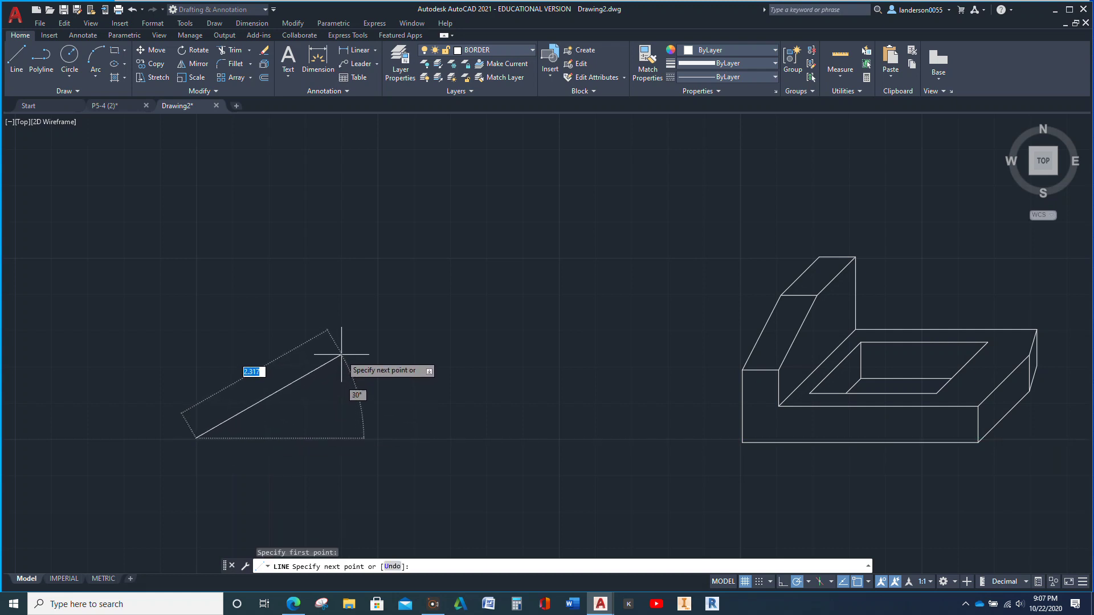
key("Tab")
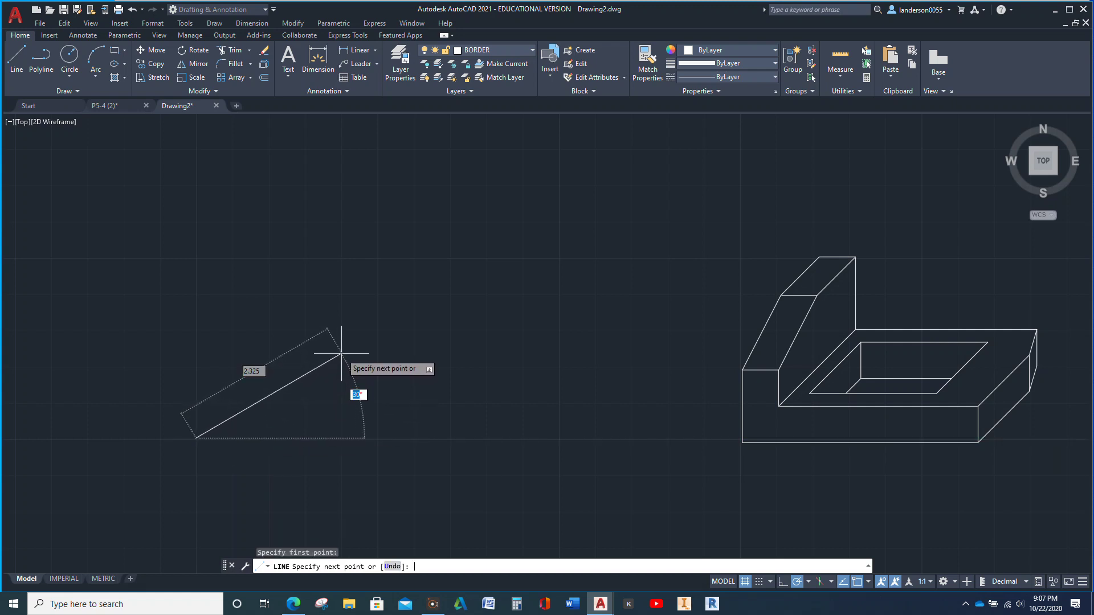
key("Tab")
type("1")
key("Return")
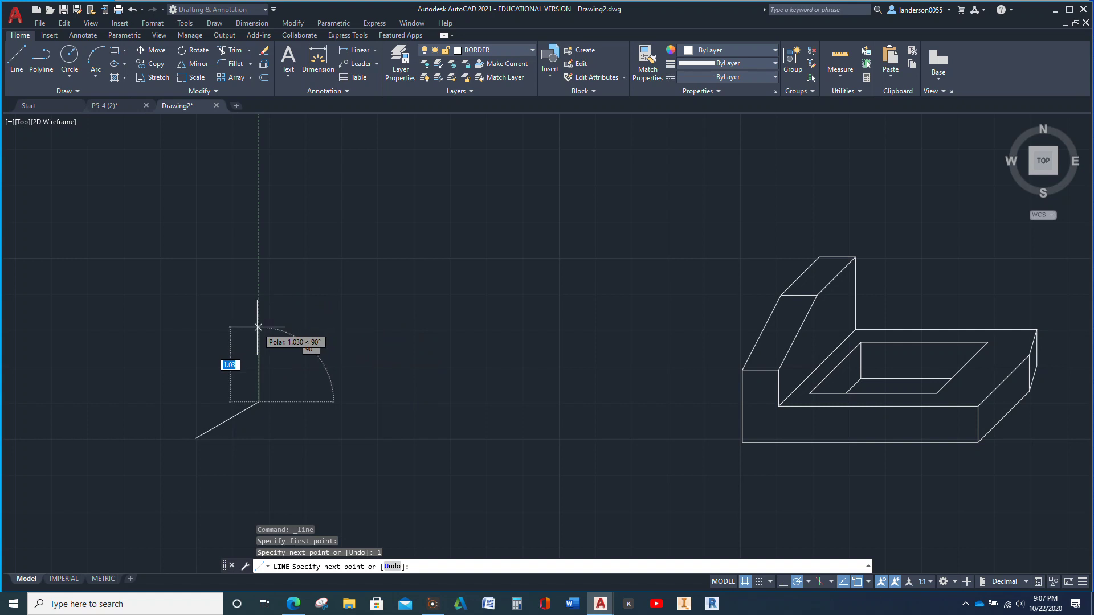
type(".5")
key("Return")
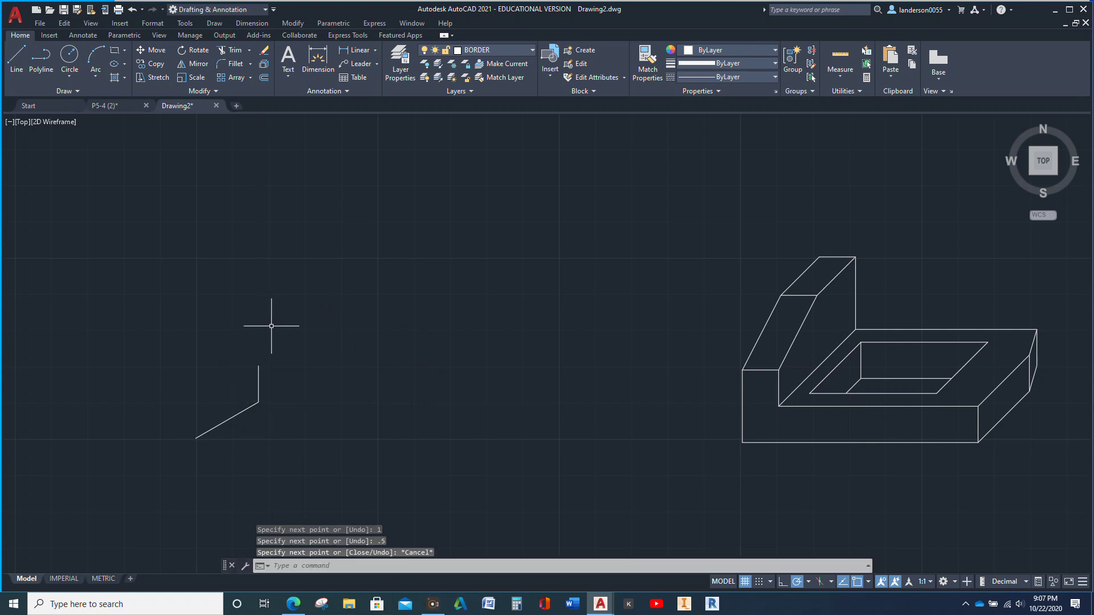
key("Return")
key("Return")
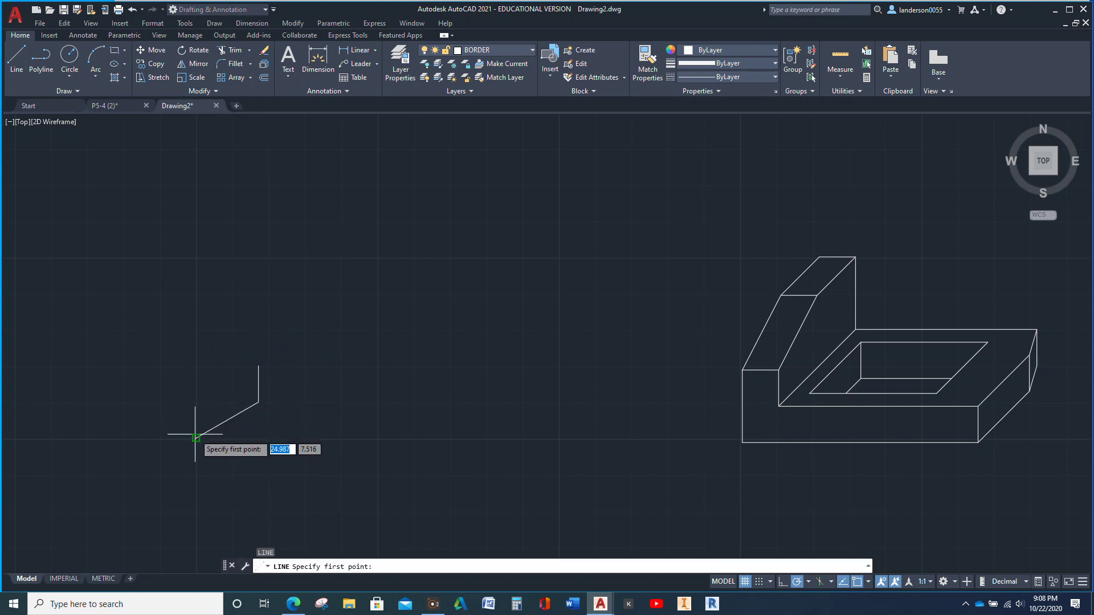
Add a second 0.5 vertical edge from the sloping edge's lower end and join the tops.
left_click(196, 439)
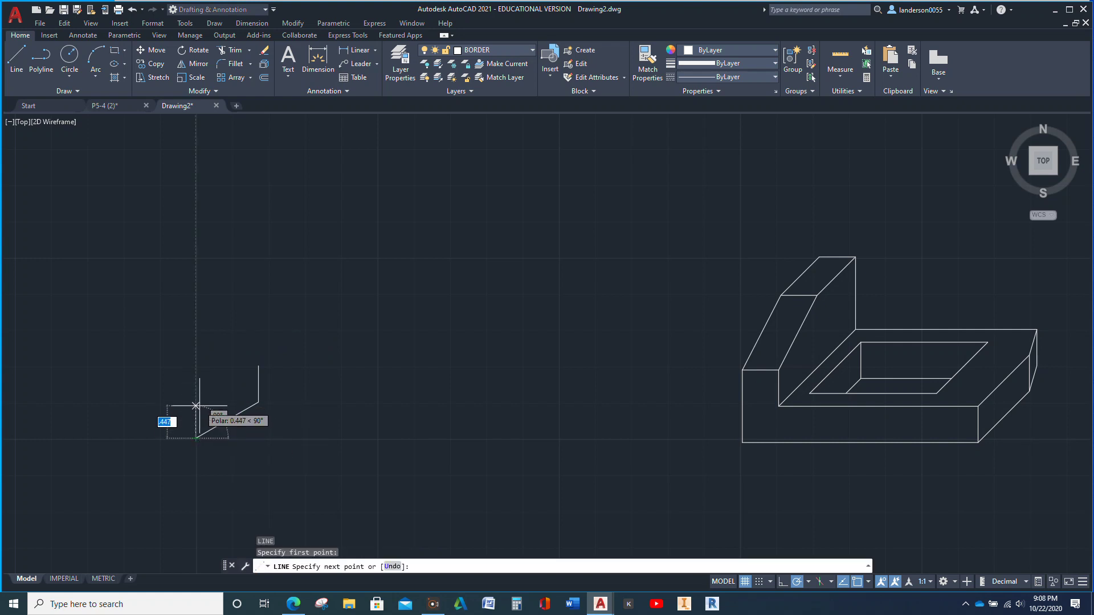
type(".5")
key("Return")
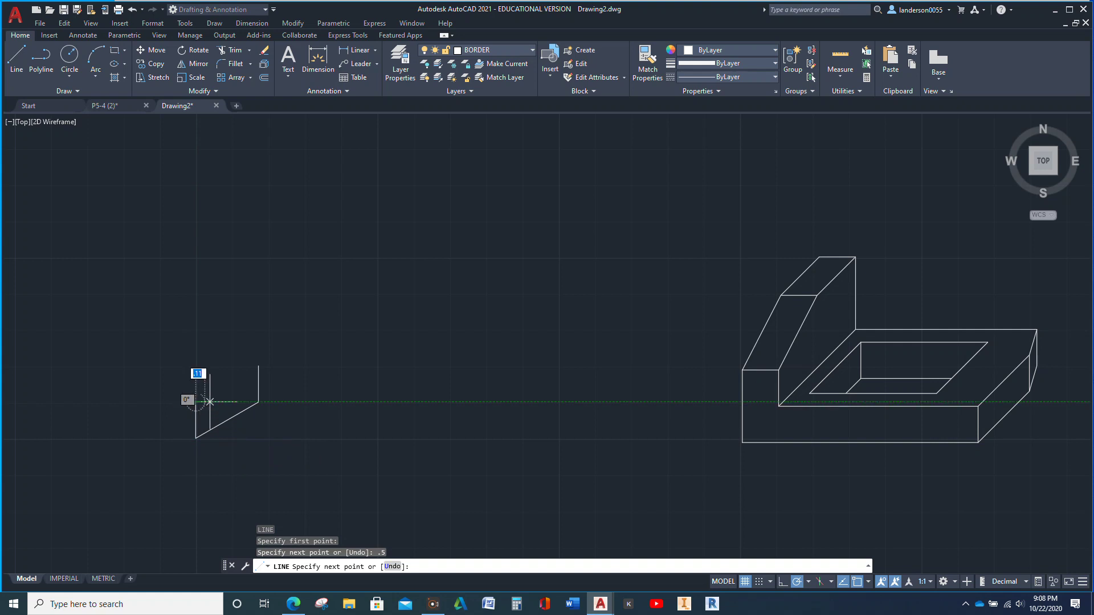
left_click(260, 367)
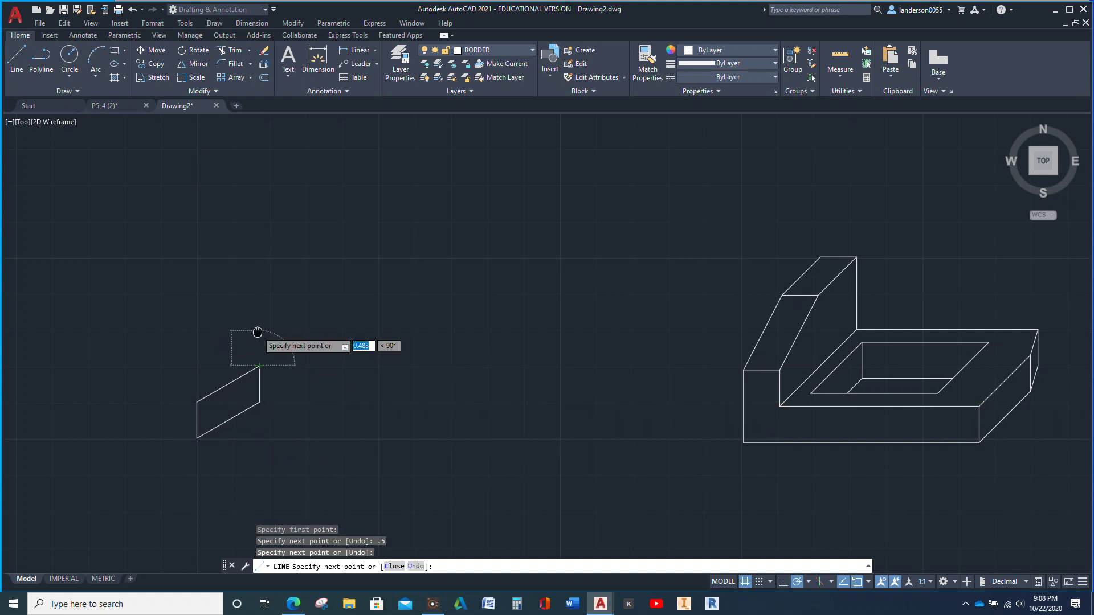
mouse_move(258, 331)
middle_mouse_down()
mouse_move(696, 308)
mouse_move(623, 349)
middle_mouse_up()
key("Escape")
key("Escape")
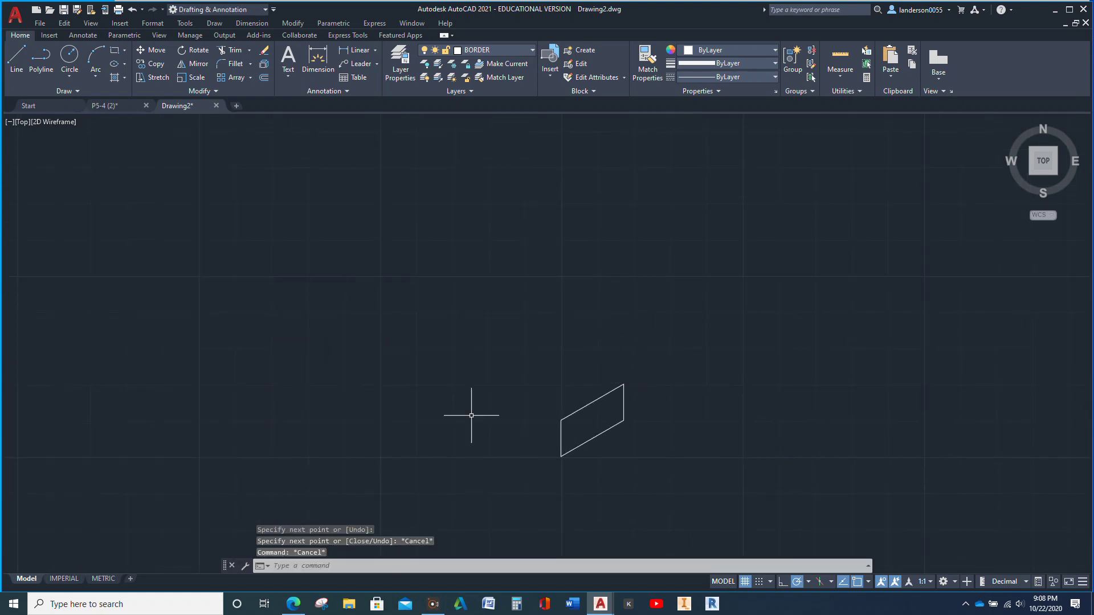
From the parallelogram's lower-left corner, draw a 3.25 edge at 150°, then a 1-unit vertical edge.
type("l")
key("Return")
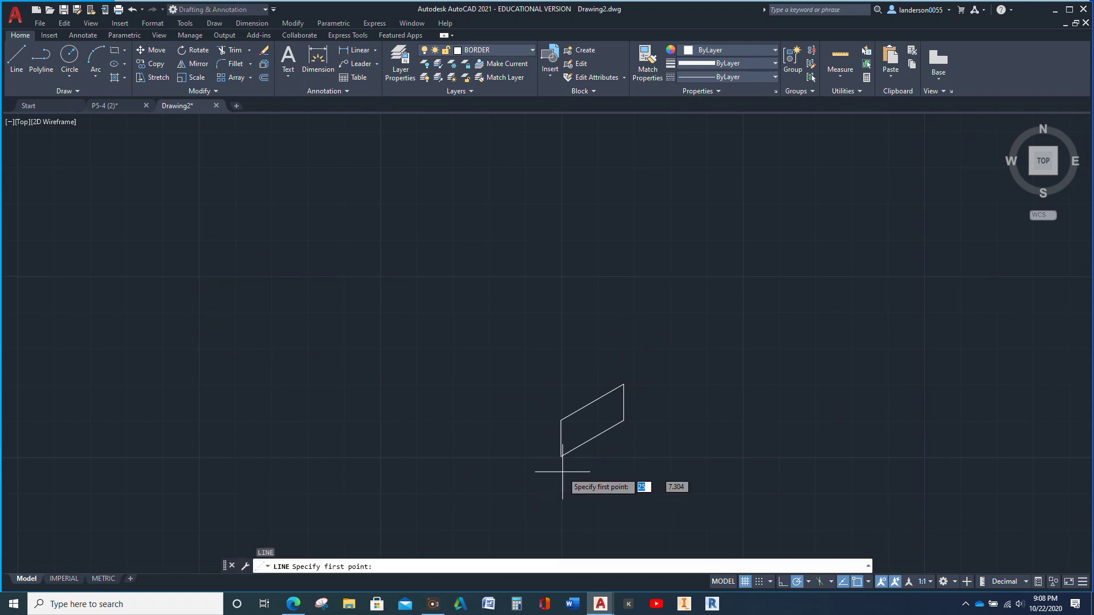
left_click(562, 456)
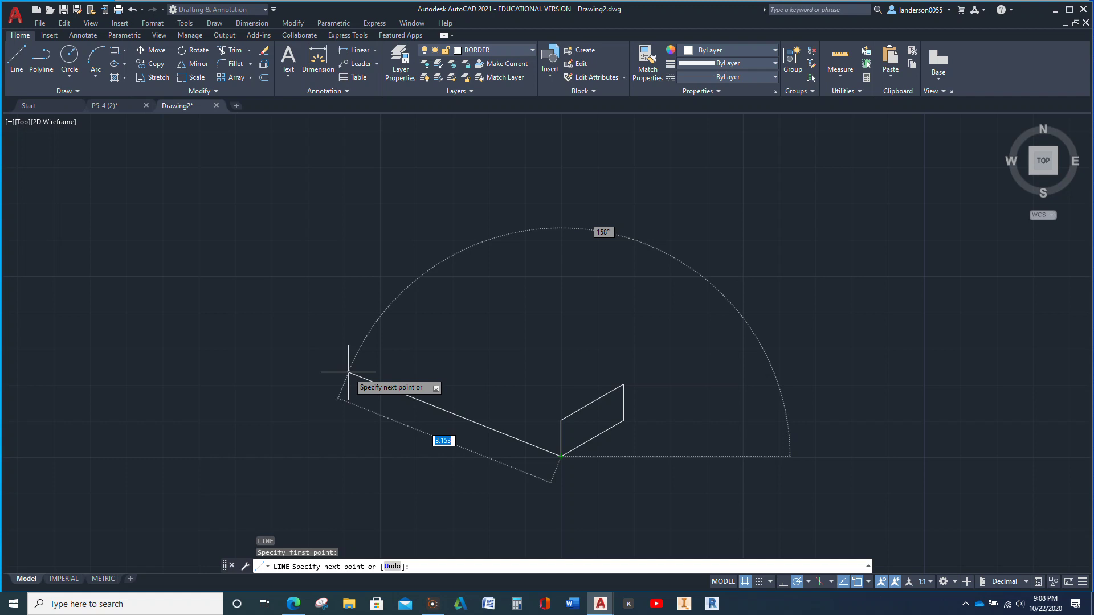
type("3.25")
key("Tab")
type("15")
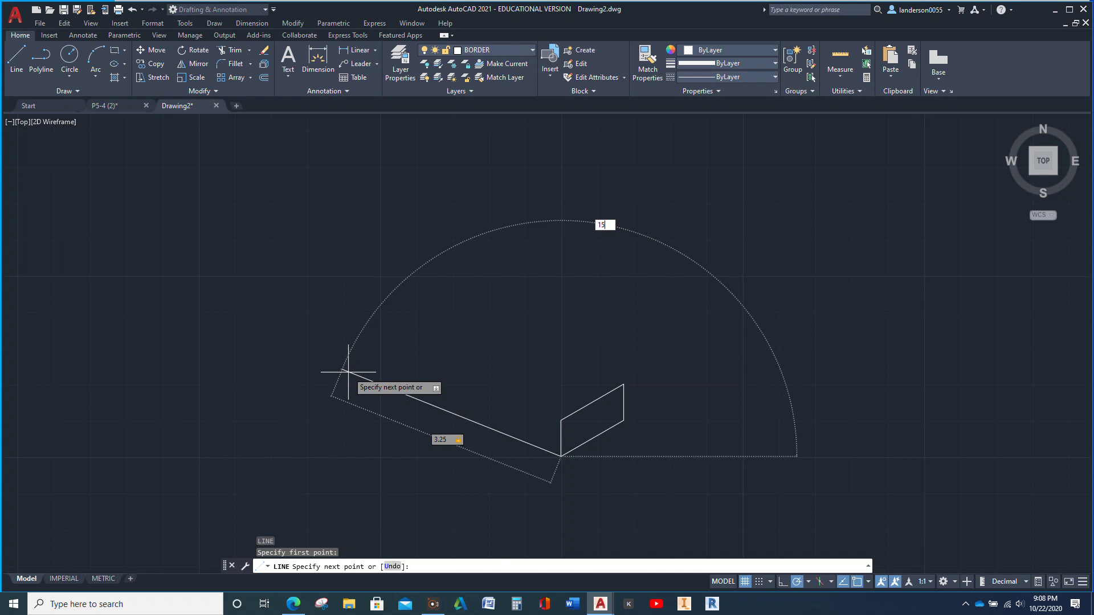
type("0")
key("Return")
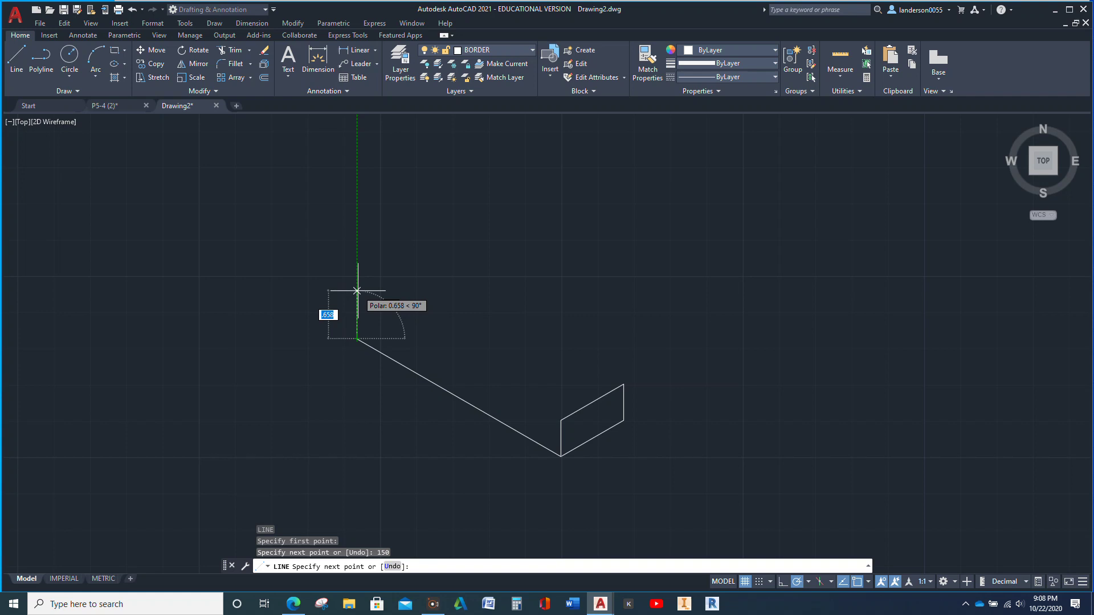
type("1")
key("Return")
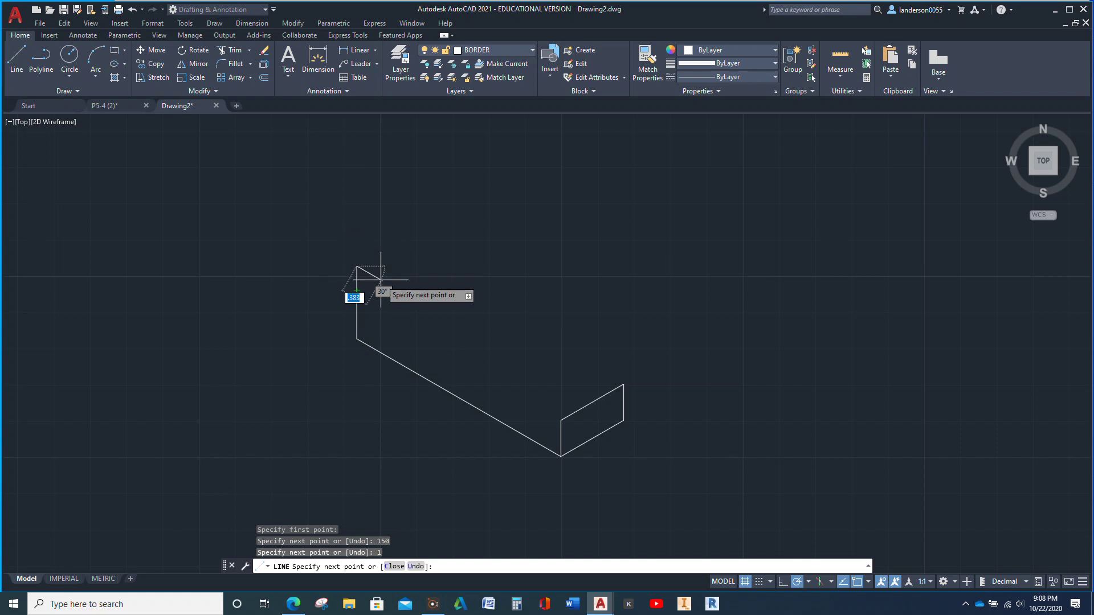
Add a 0.5 edge at 30° off the top of the vertical edge.
key("Tab")
type("30")
key("Tab")
type(".5")
key("Return")
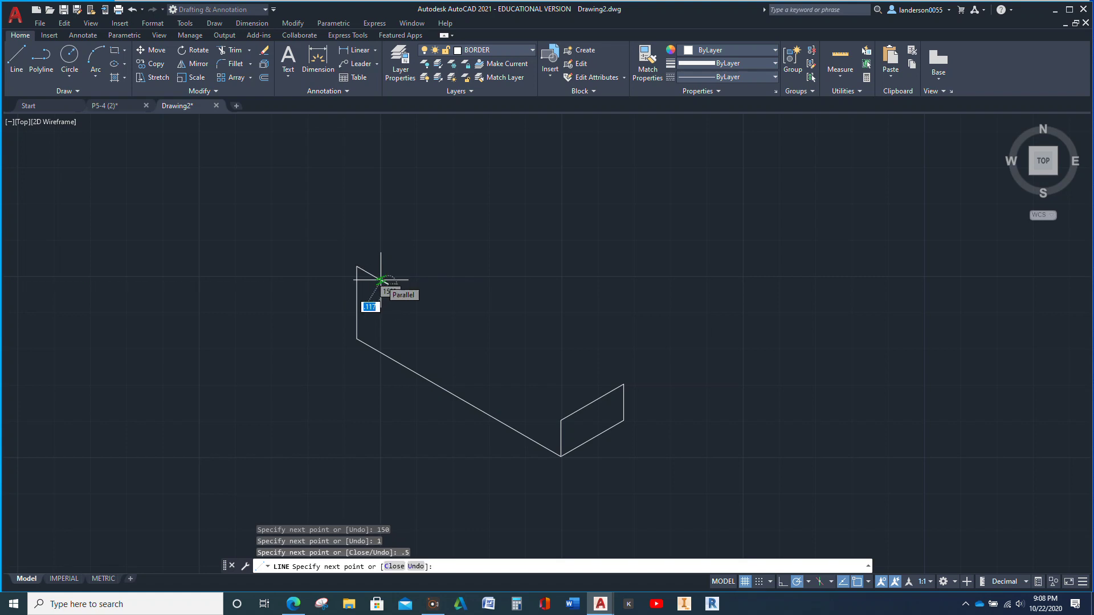
key("Escape")
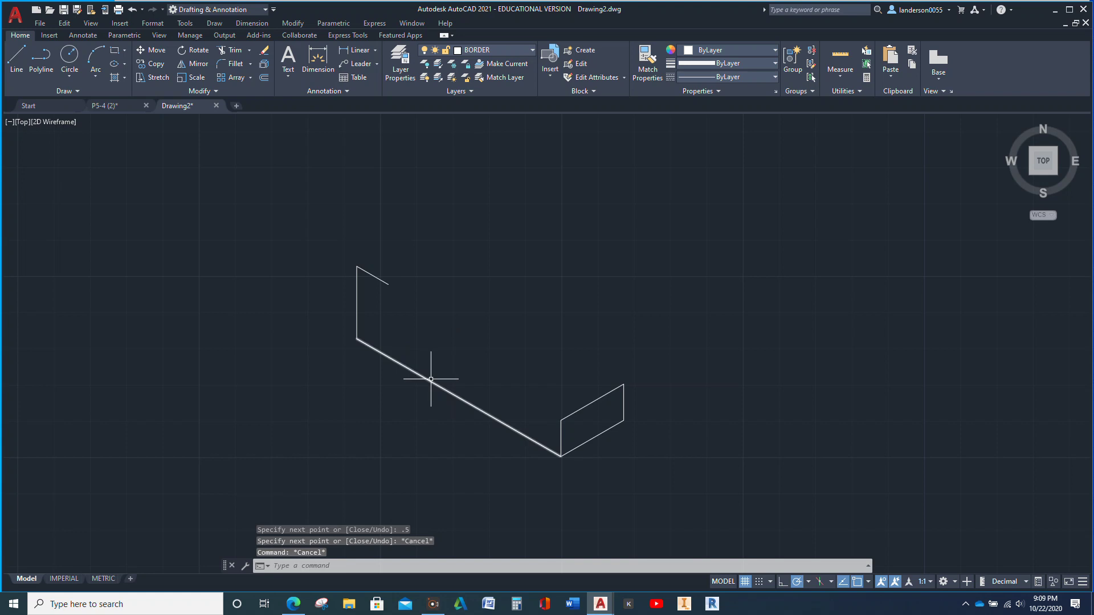
left_click(436, 383)
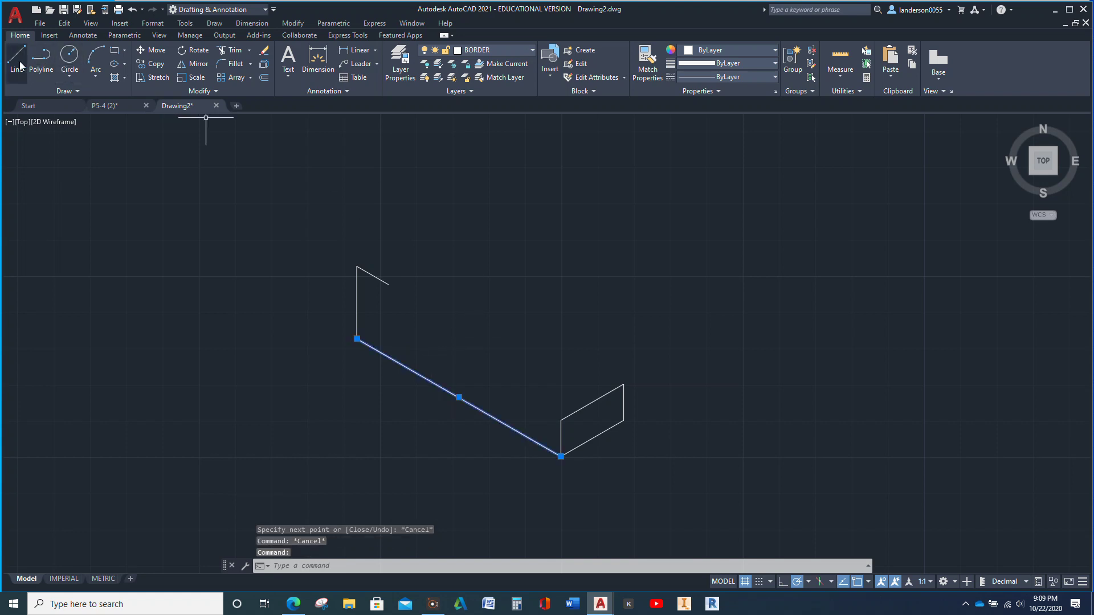
Copy the long bottom diagonal up to the top of the front vertical edge.
left_click(153, 63)
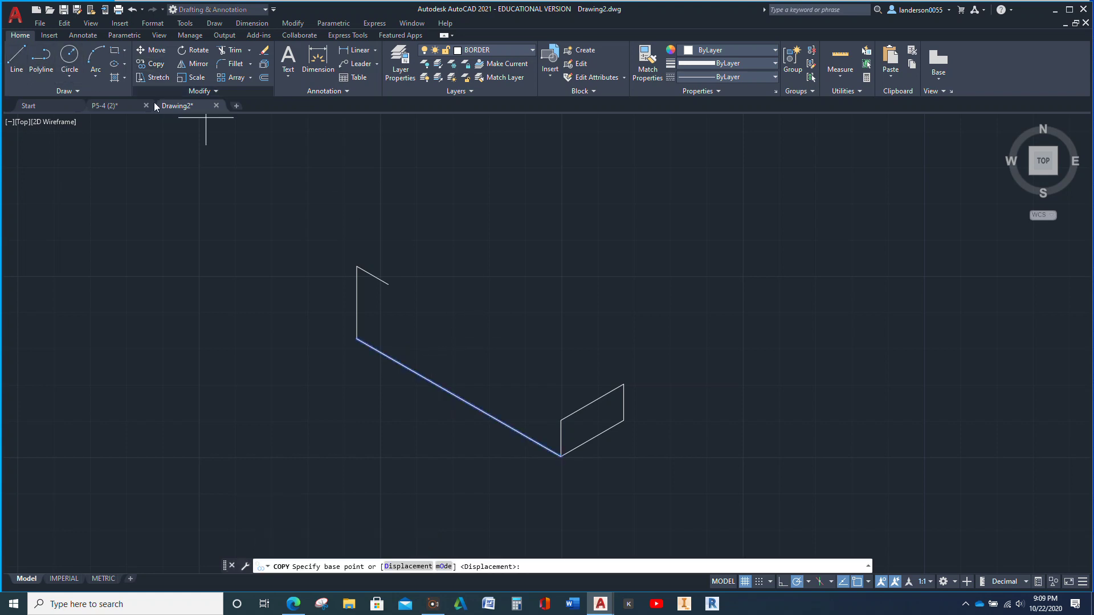
left_click(561, 456)
left_click(562, 420)
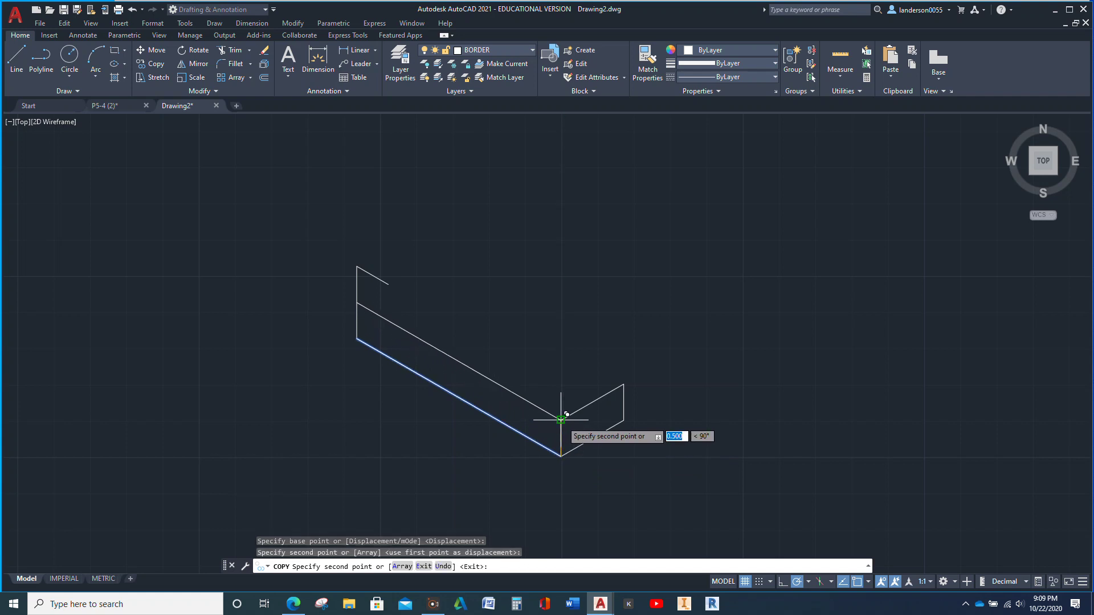
key("Return")
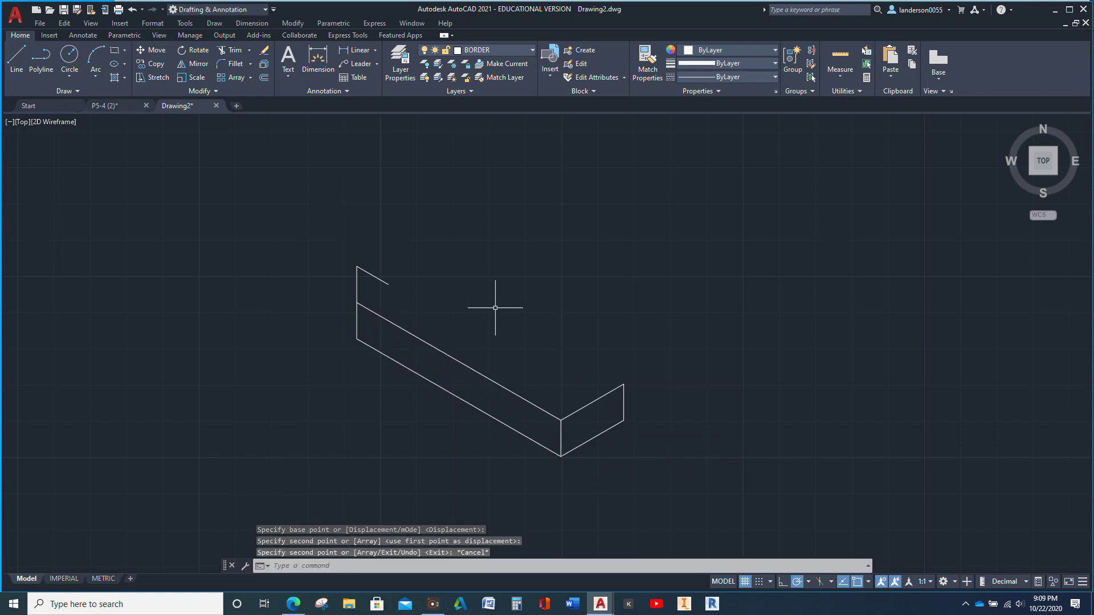
key("Return")
key("Escape")
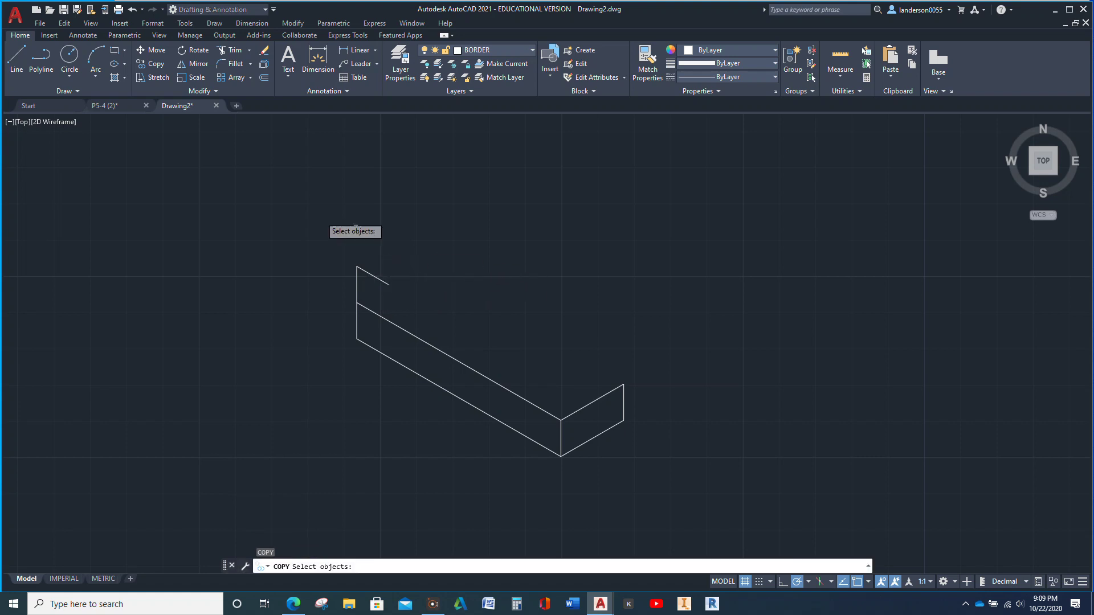
Draw a vertical line down to the copied diagonal and fillet them into a sharp corner.
left_click(16, 57)
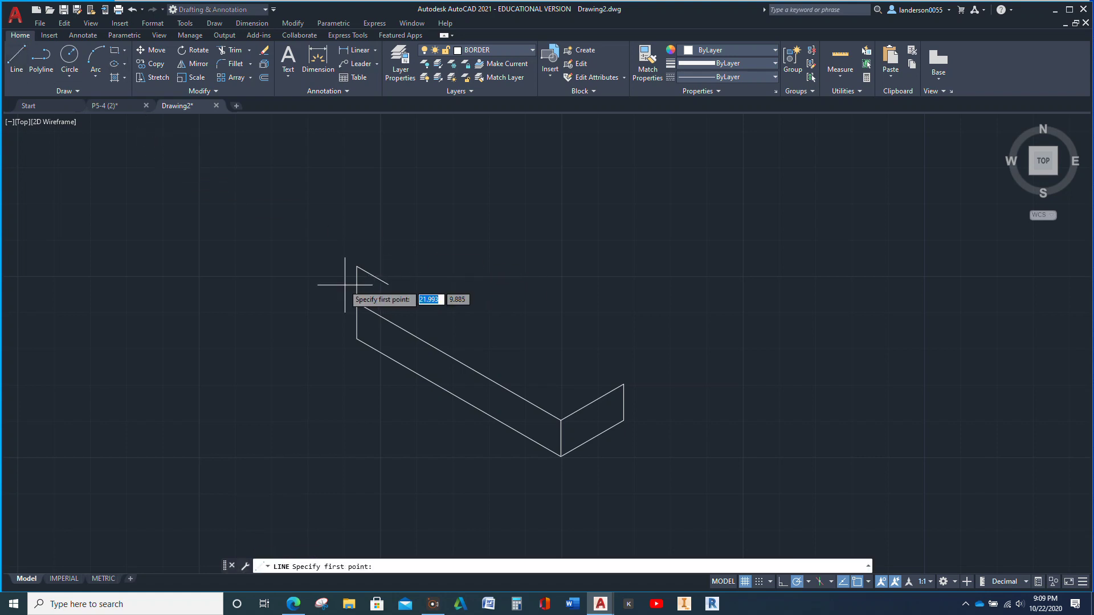
left_click(388, 283)
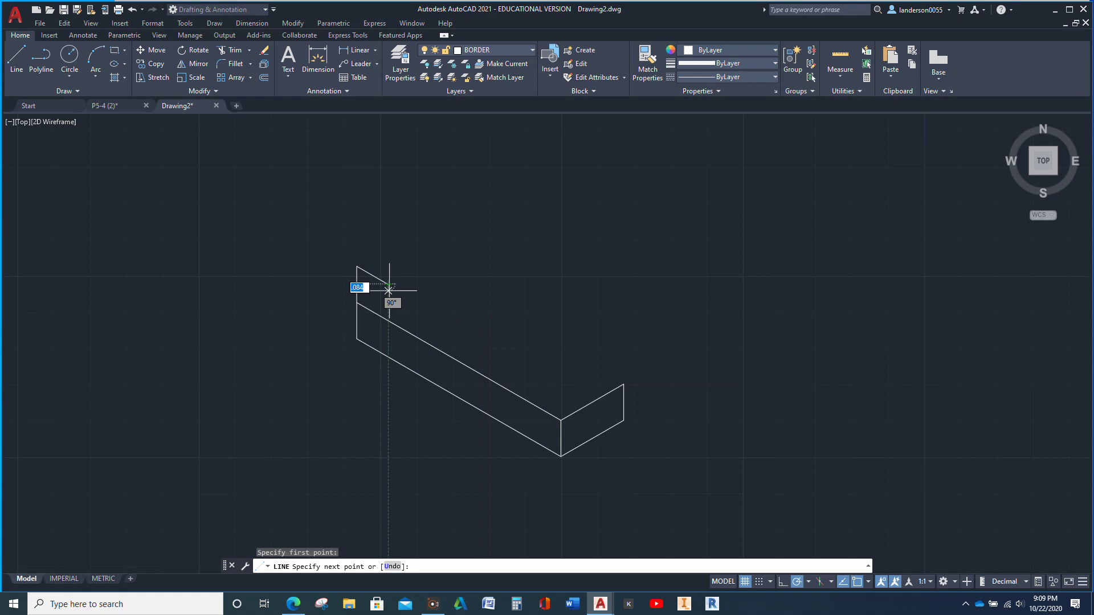
left_click(388, 321)
key("Escape")
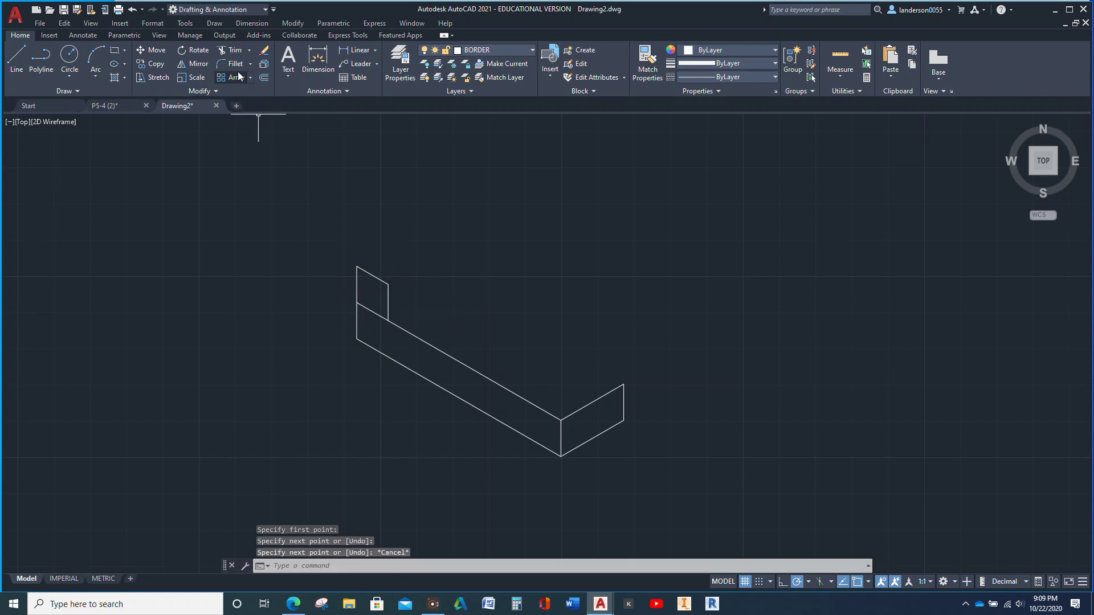
left_click(231, 64)
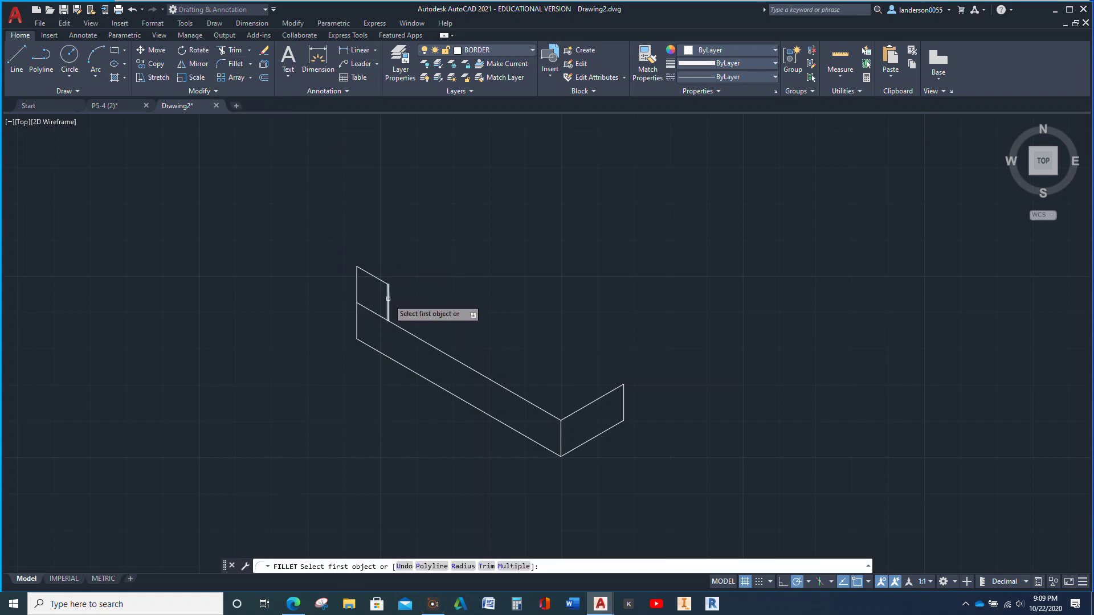
left_click(390, 298)
left_click(407, 330)
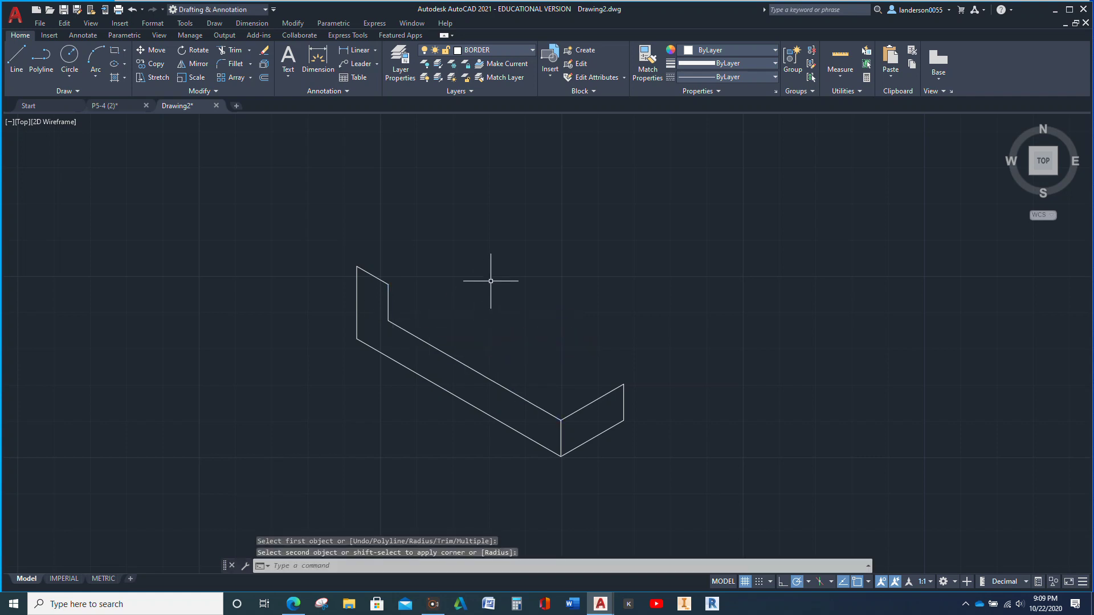
key("Escape")
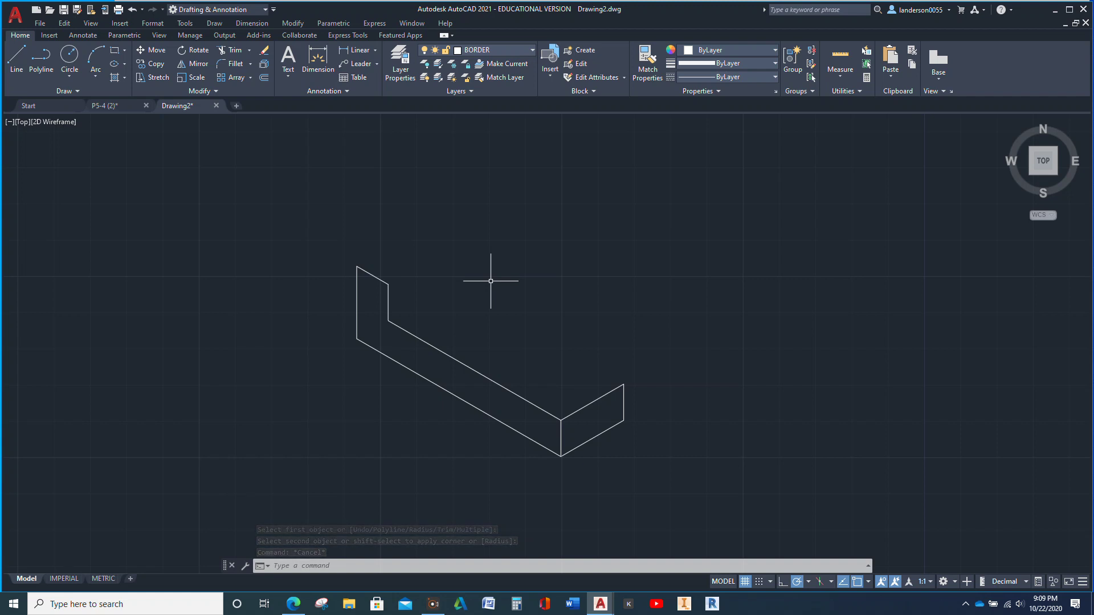
From the step's inner corner, draw a 1.5 edge and then a 3 edge, both at 30°.
left_click(16, 57)
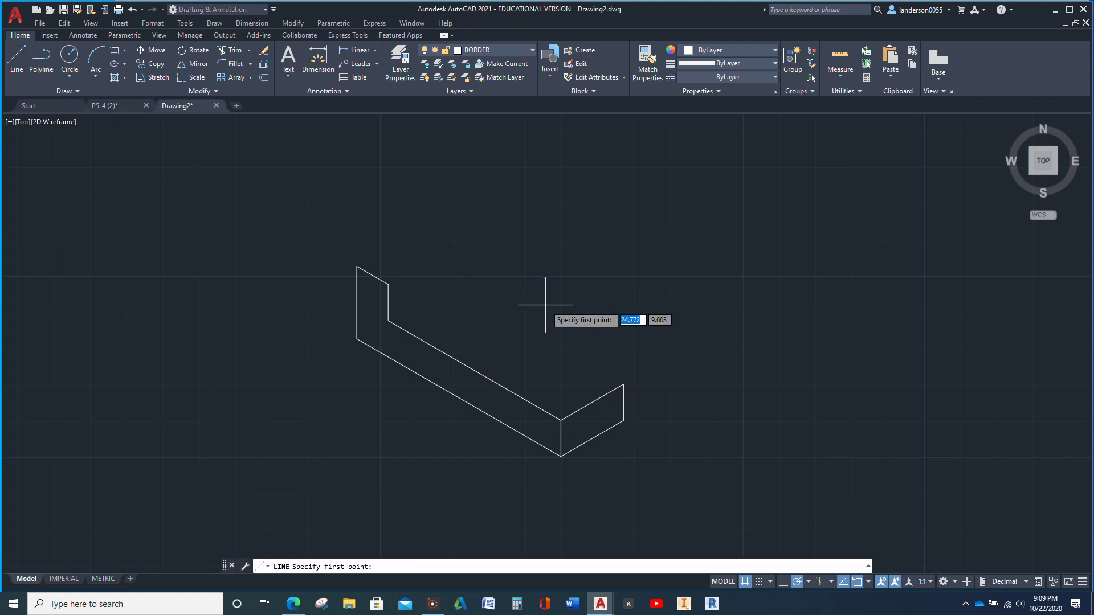
left_click(388, 321)
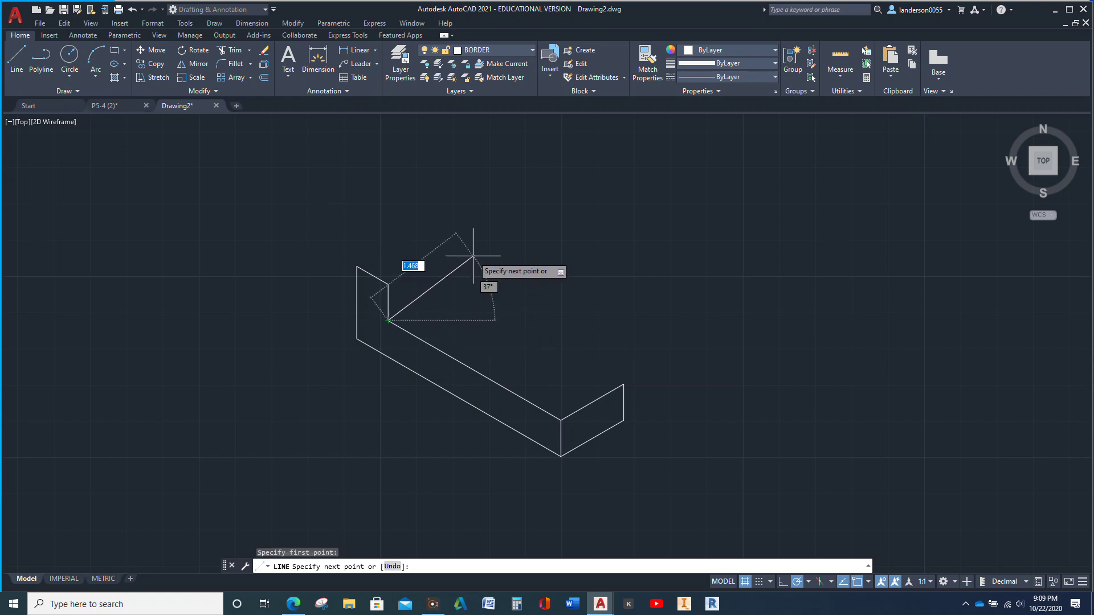
type("1")
type(".5")
key("Tab")
type("30")
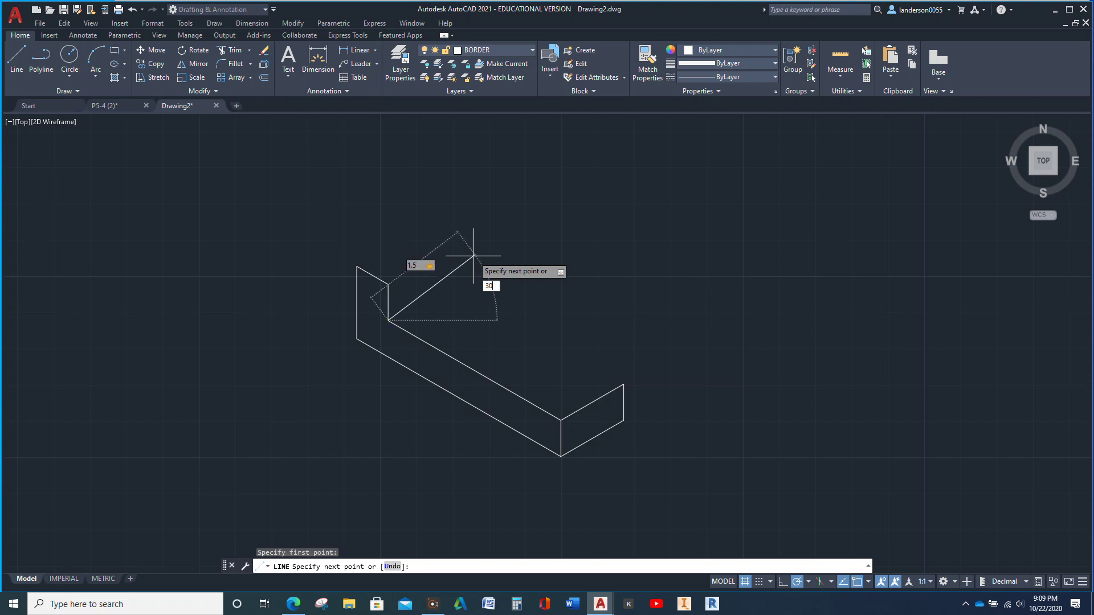
key("Return")
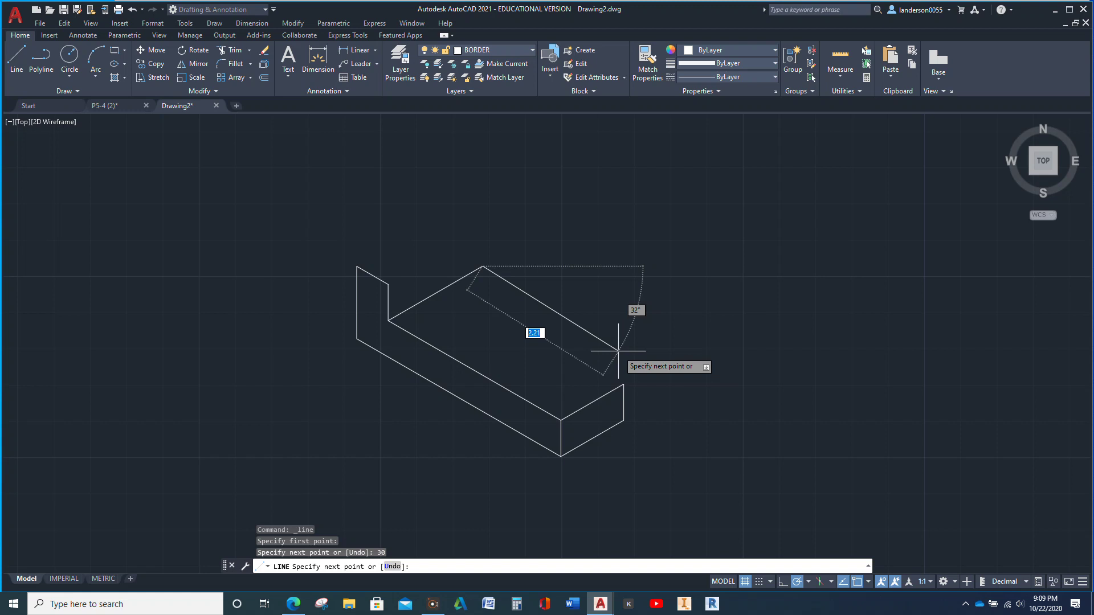
type("3")
key("Tab")
type("30")
key("Return")
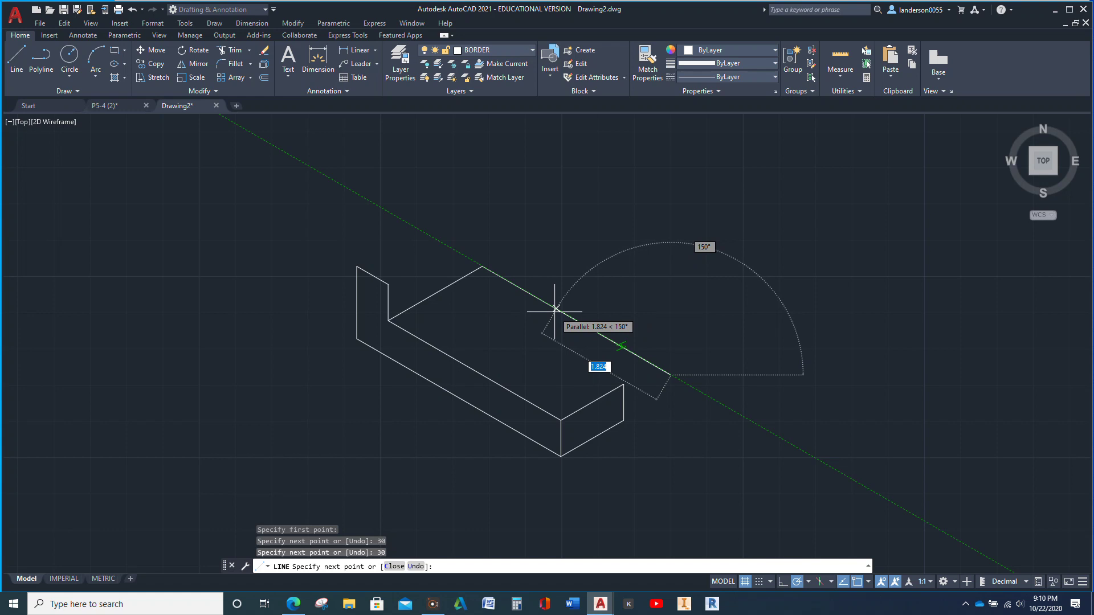
Add a 0.5 segment ending at the right face's top corner, and erase the stray short diagonal.
type(".")
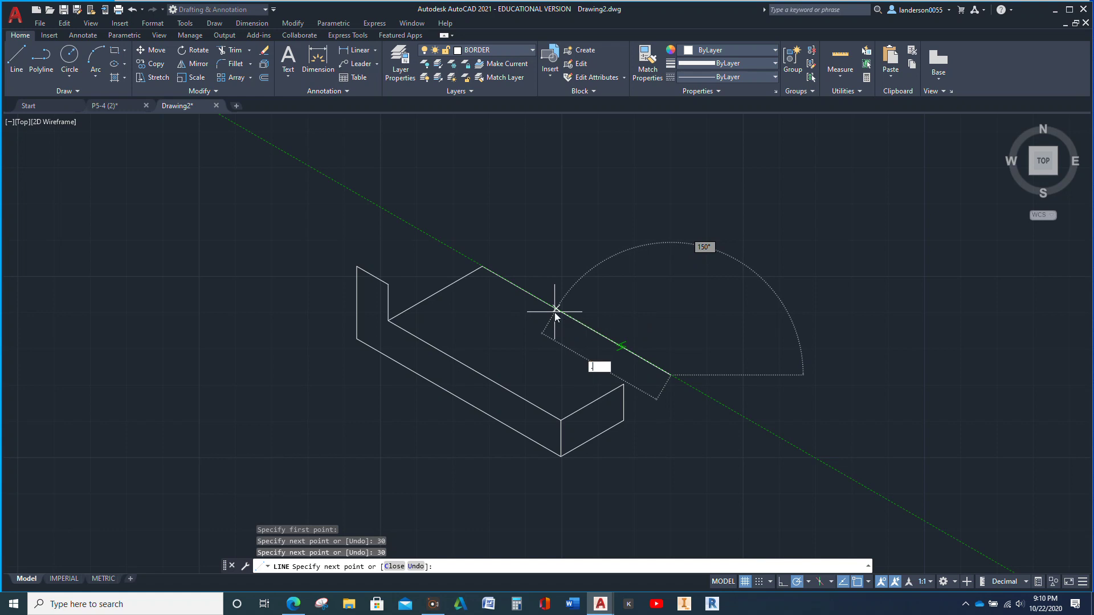
type("5")
key("Return")
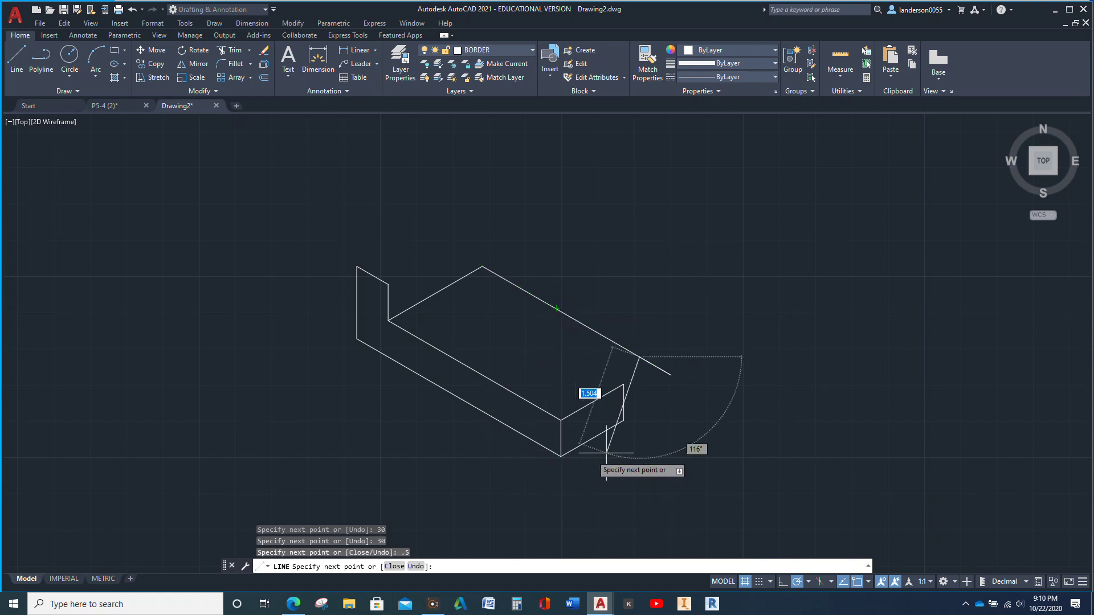
left_click(624, 383)
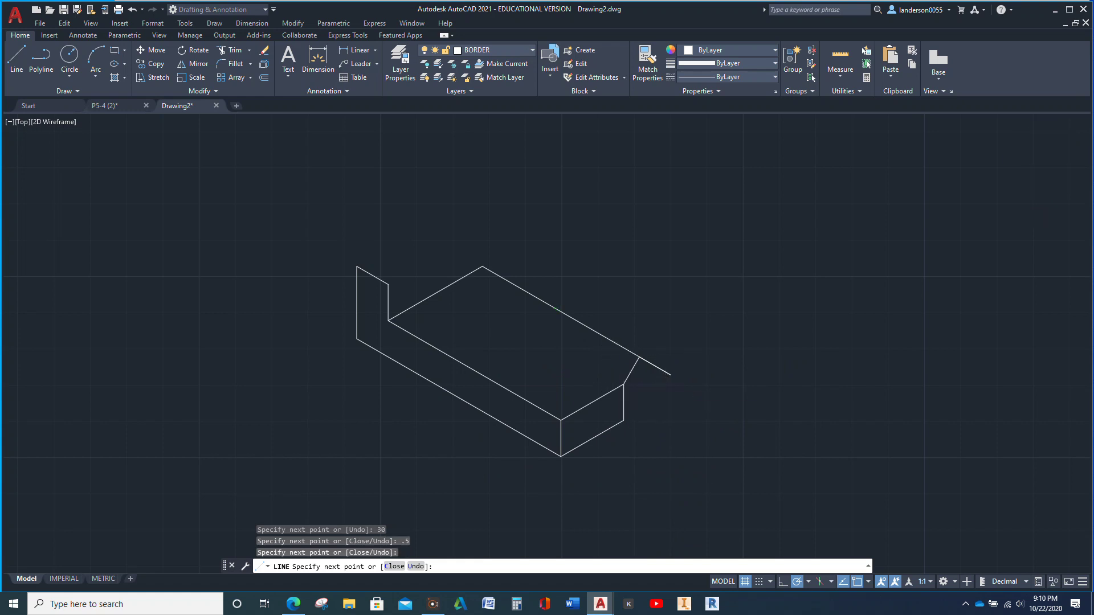
key("Escape")
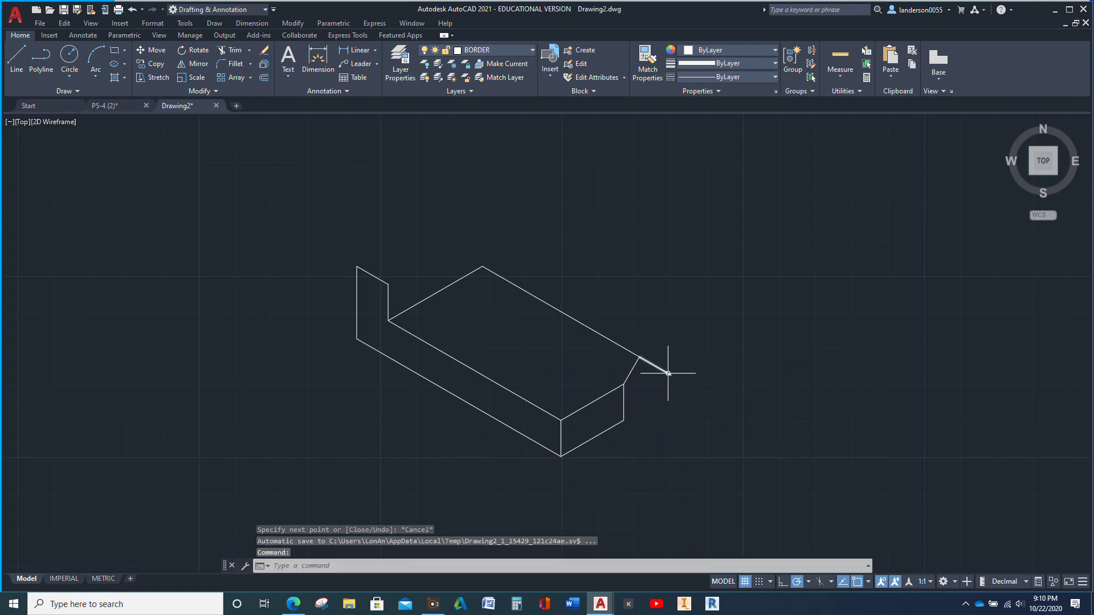
left_click(668, 374)
key("Delete")
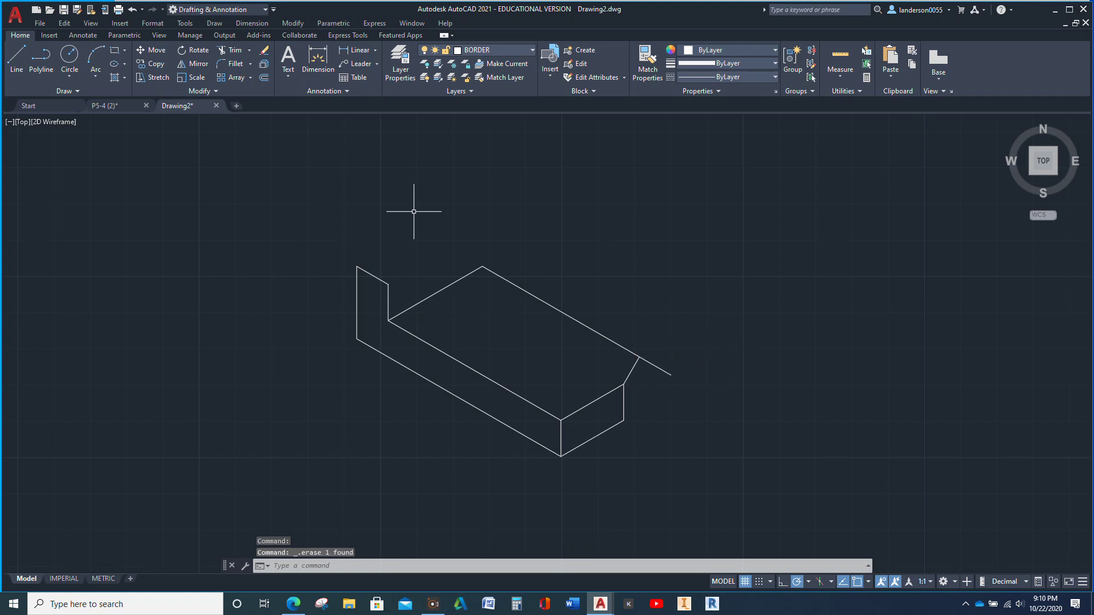
left_click(231, 50)
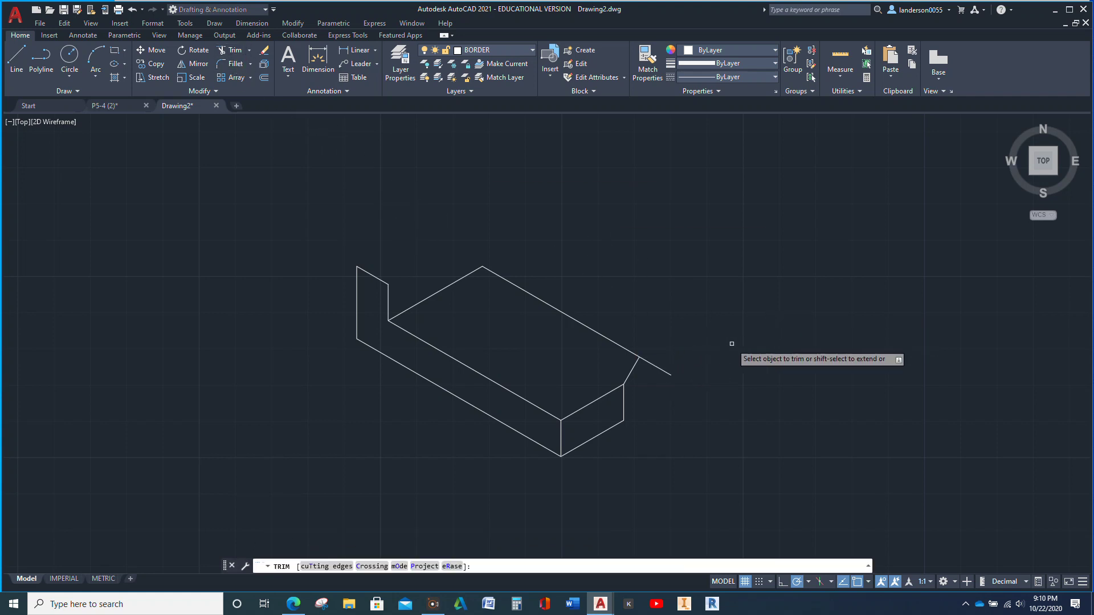
Trim the overhang past the right corner and close the right end with a 0.5 vertical edge.
left_click_drag(731, 343, 647, 399)
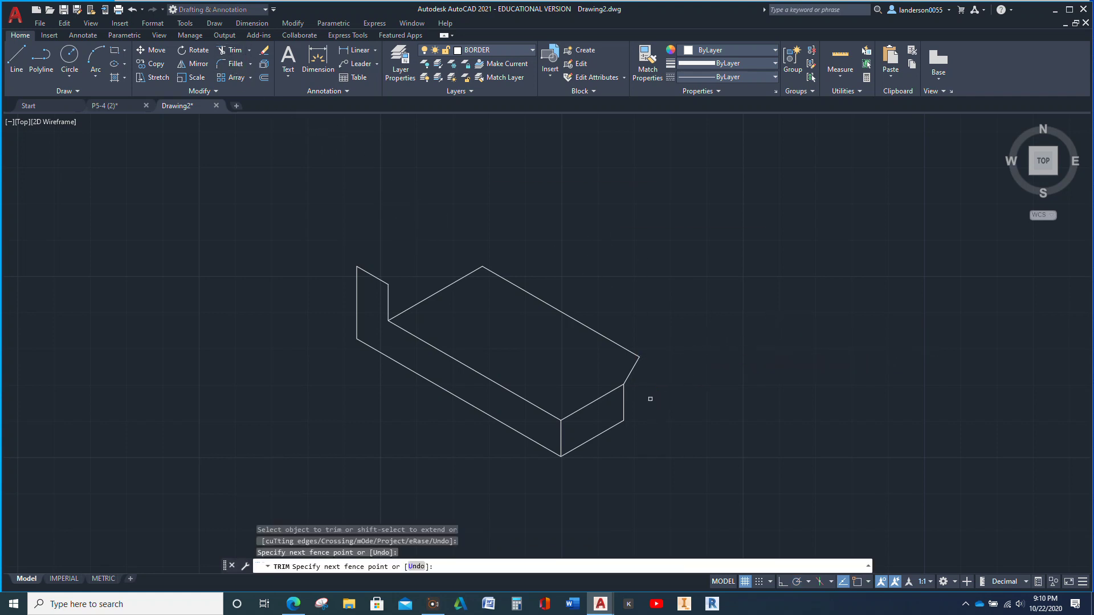
left_click(25, 69)
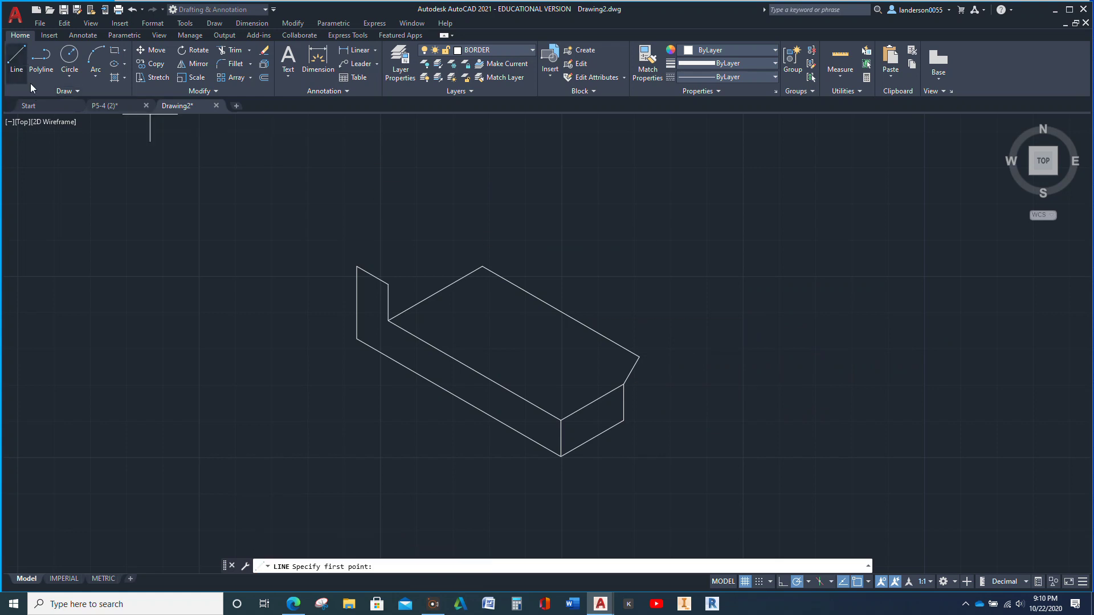
left_click(639, 357)
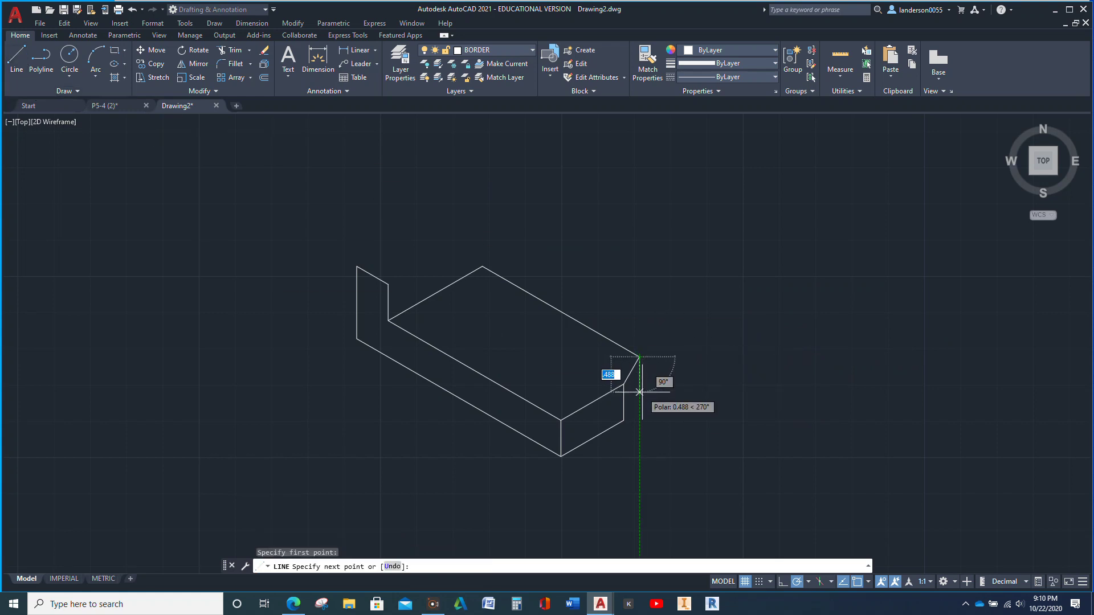
key("BackSpace")
key("Return")
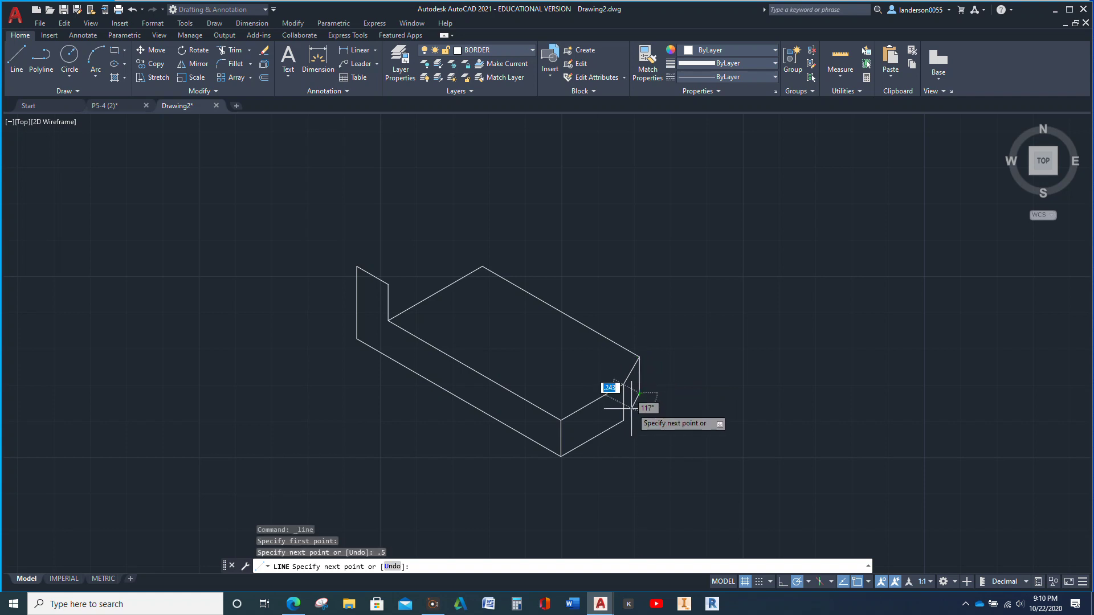
left_click(624, 420)
key("Escape")
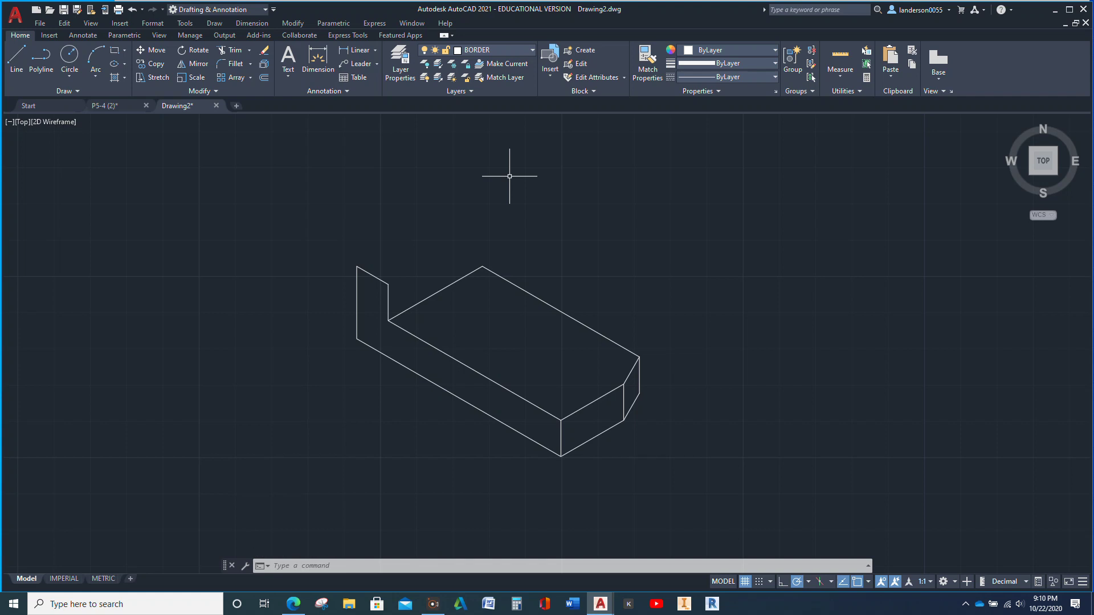
left_click(26, 59)
From the back vertex, draw a 1-unit vertical edge, then .75 at 150° down to the upright's front corner.
left_click(484, 262)
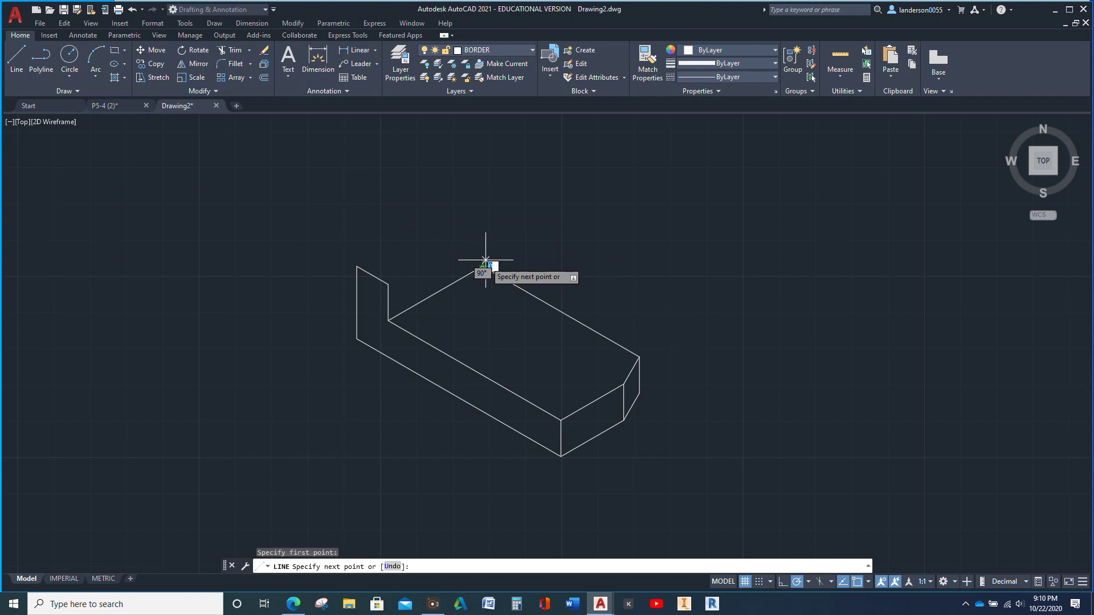
type("1")
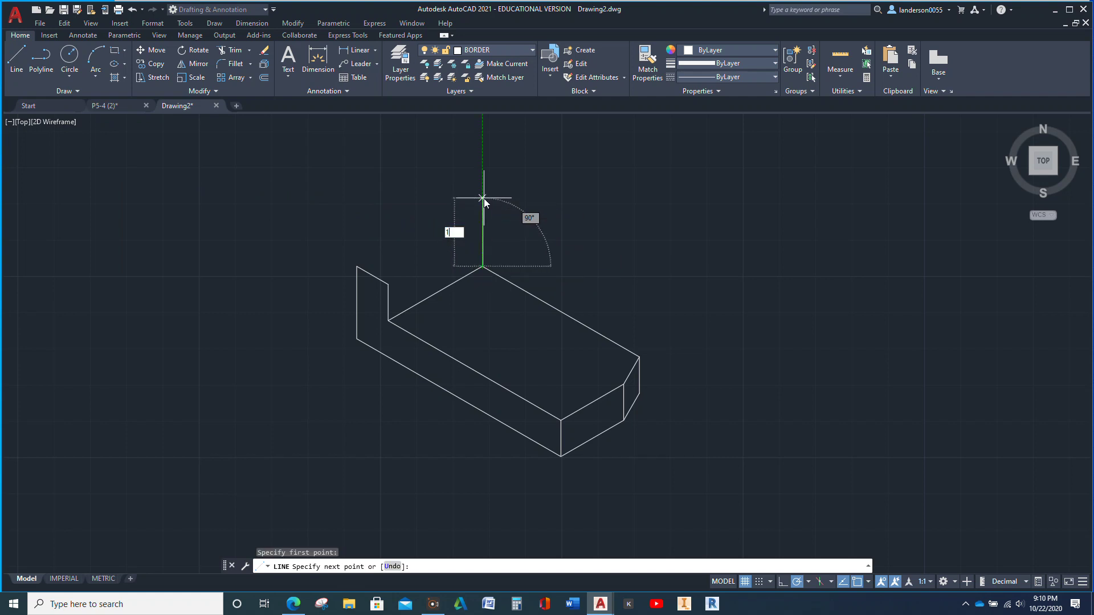
key("Return")
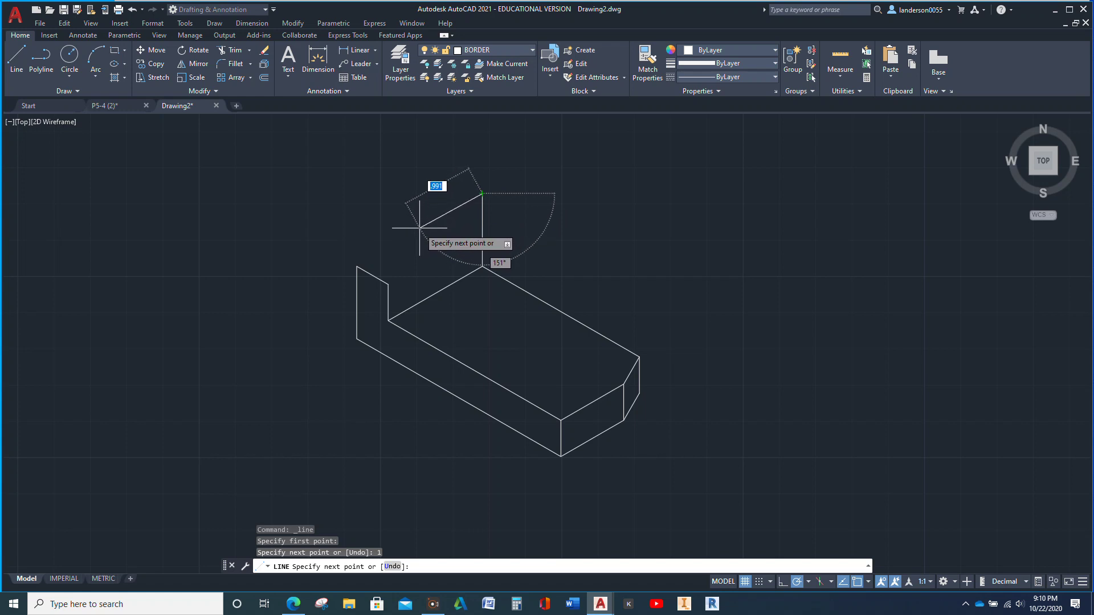
type("7")
type("5")
key("Tab")
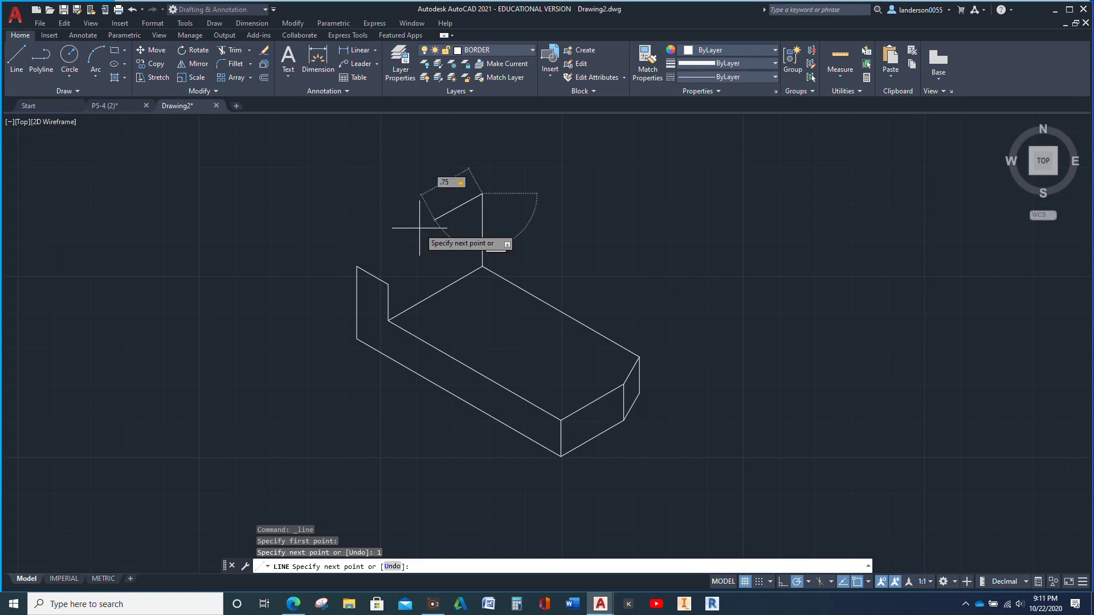
type("150")
key("Return")
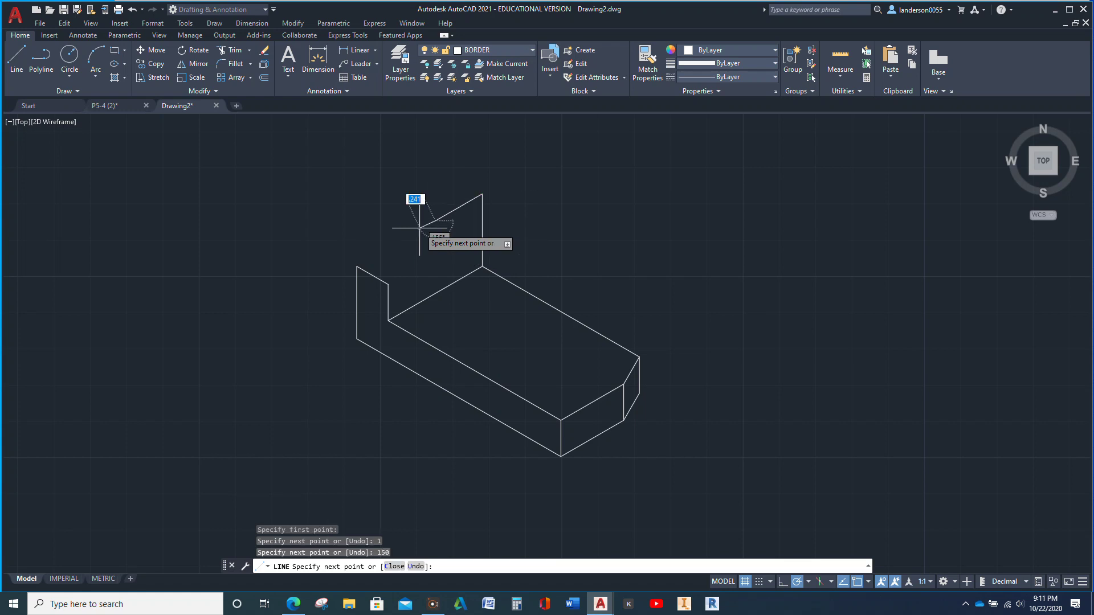
left_click(388, 283)
key("Escape")
key("Escape")
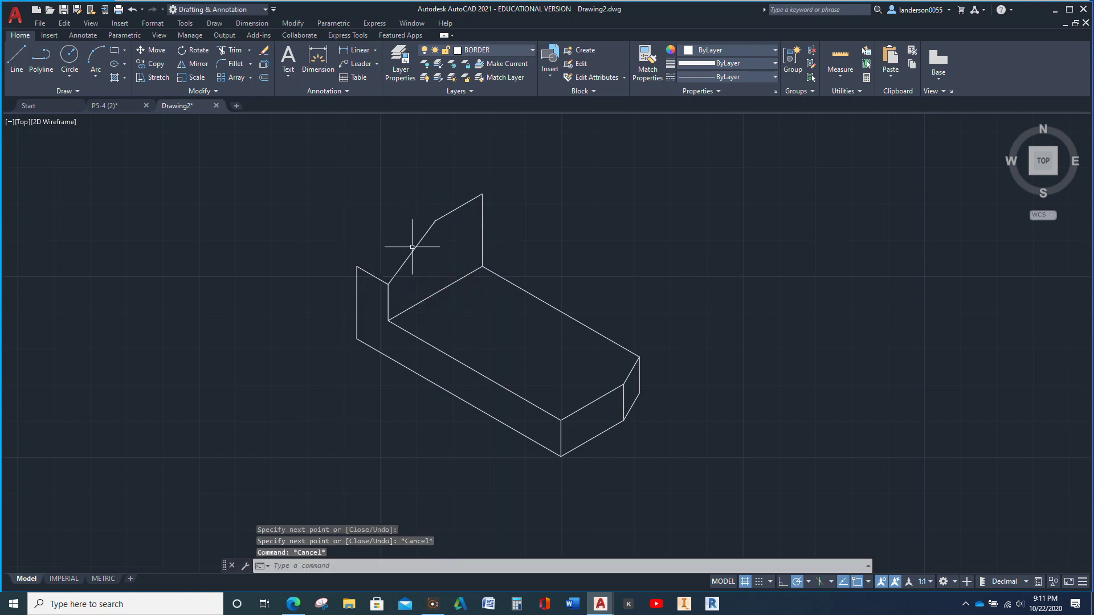
left_click(413, 249)
left_click(448, 212)
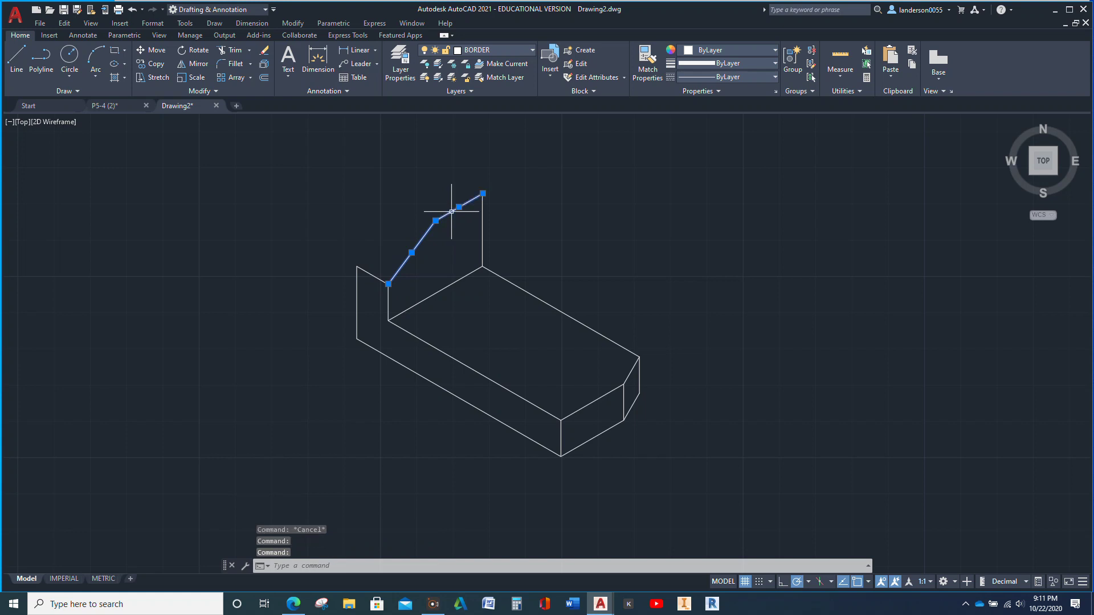
Copy the sloped profile from its lower end to the upright's other corner.
left_click(158, 64)
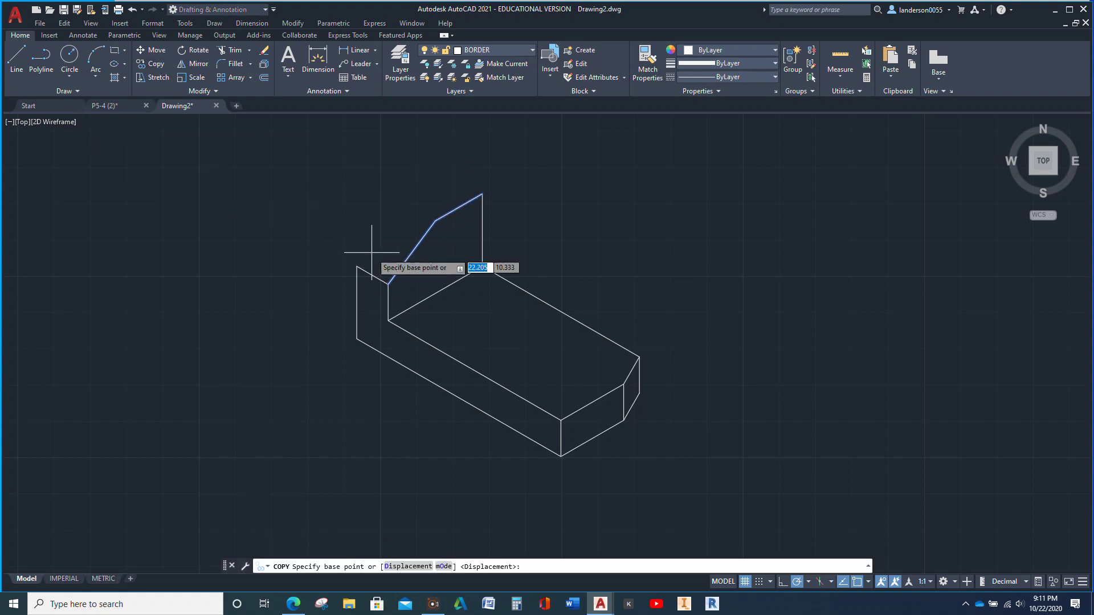
left_click(388, 284)
left_click(357, 266)
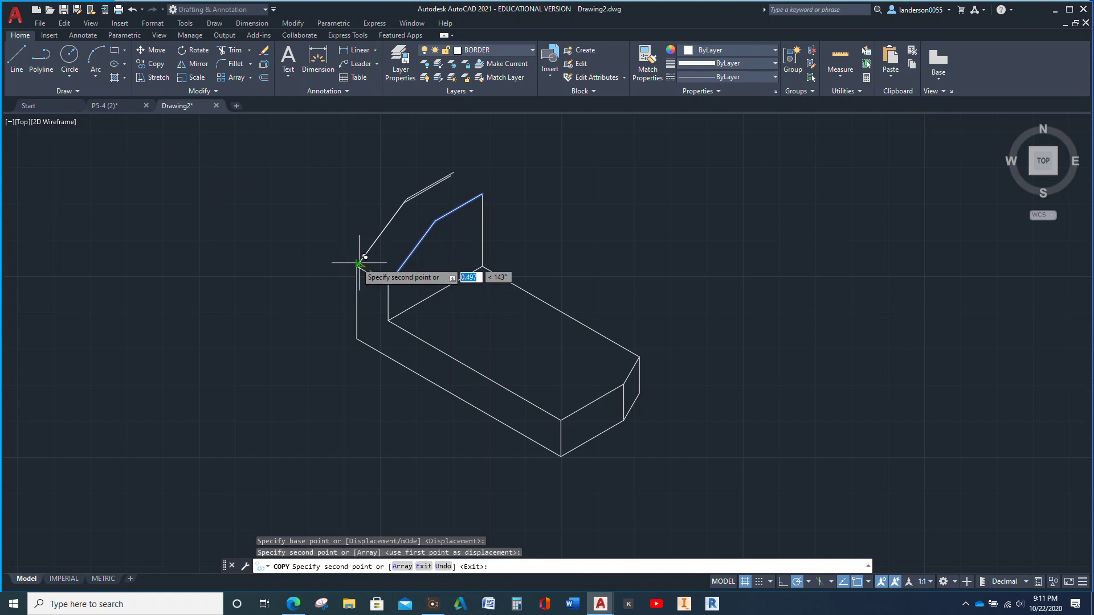
key("Escape")
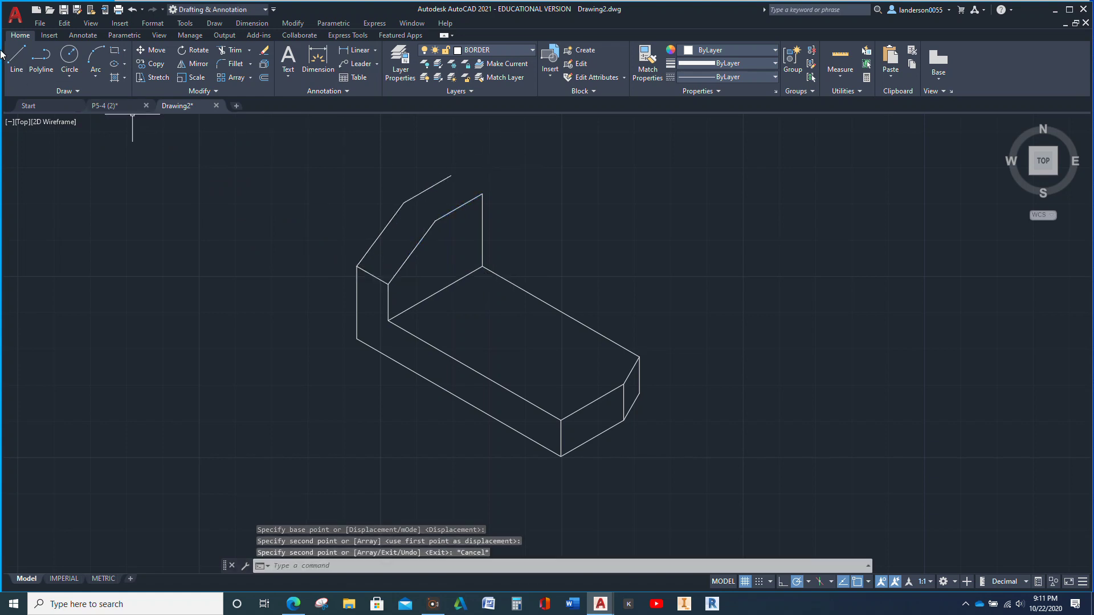
Join the two profiles with lines at their top ends and at their bends.
left_click(16, 59)
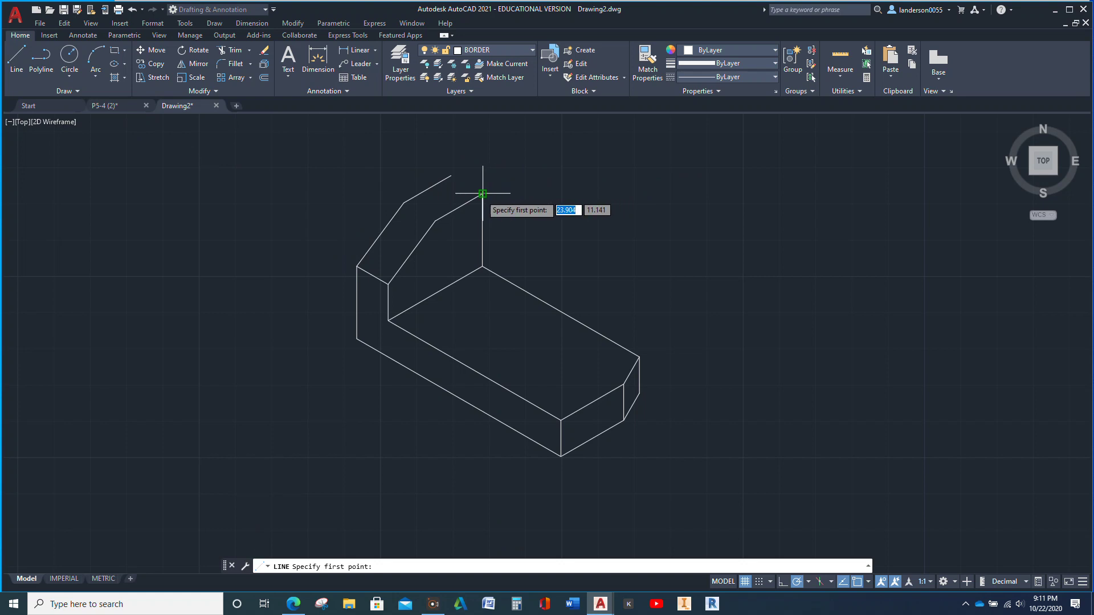
left_click(451, 176)
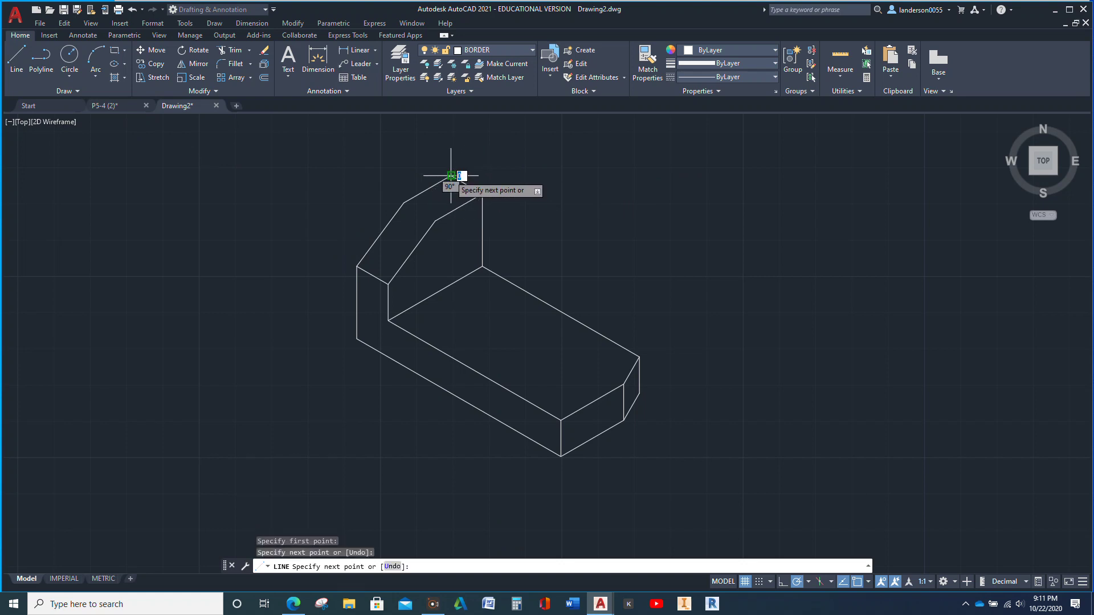
key("Return")
key("Return")
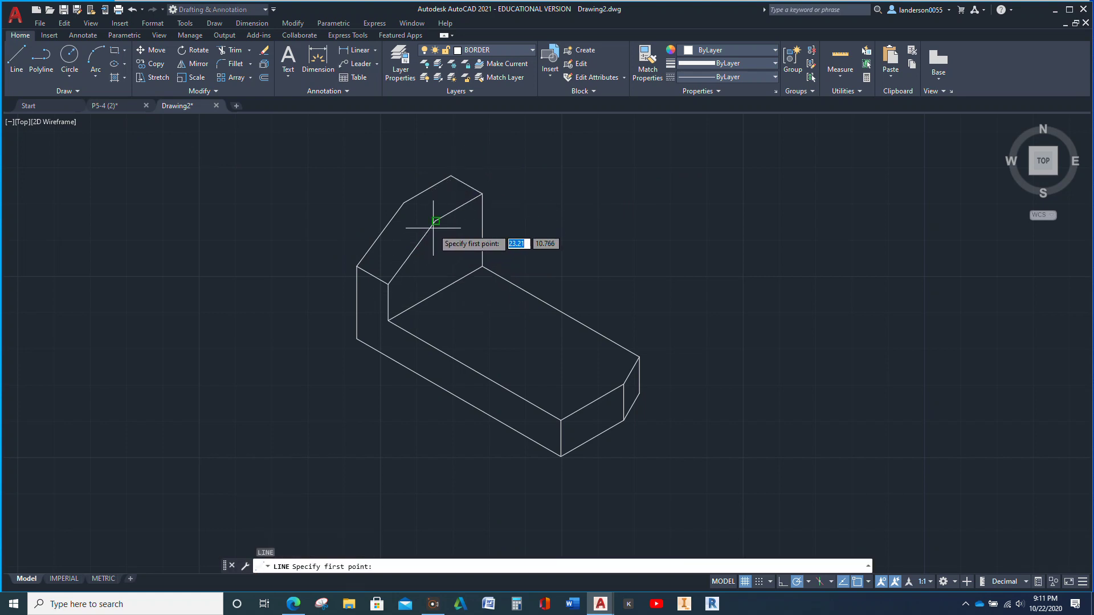
left_click(436, 221)
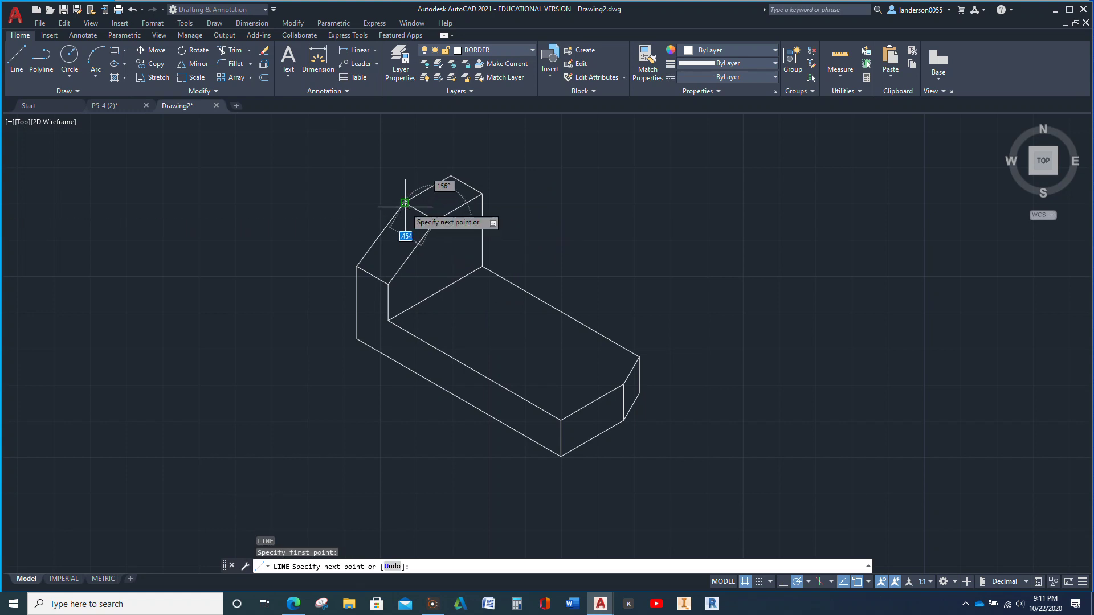
left_click(404, 203)
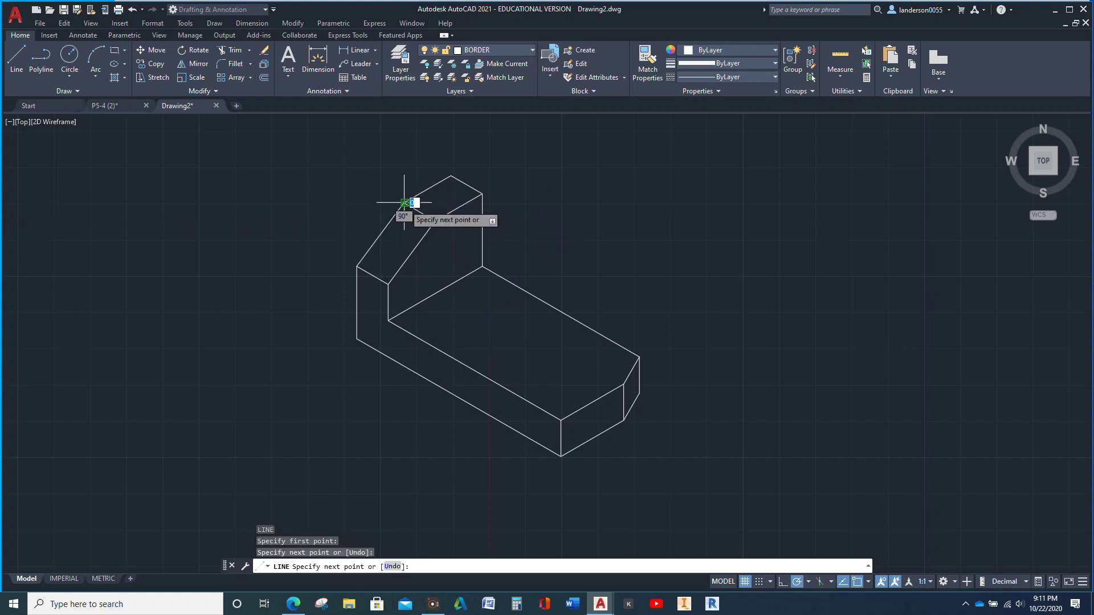
key("Escape")
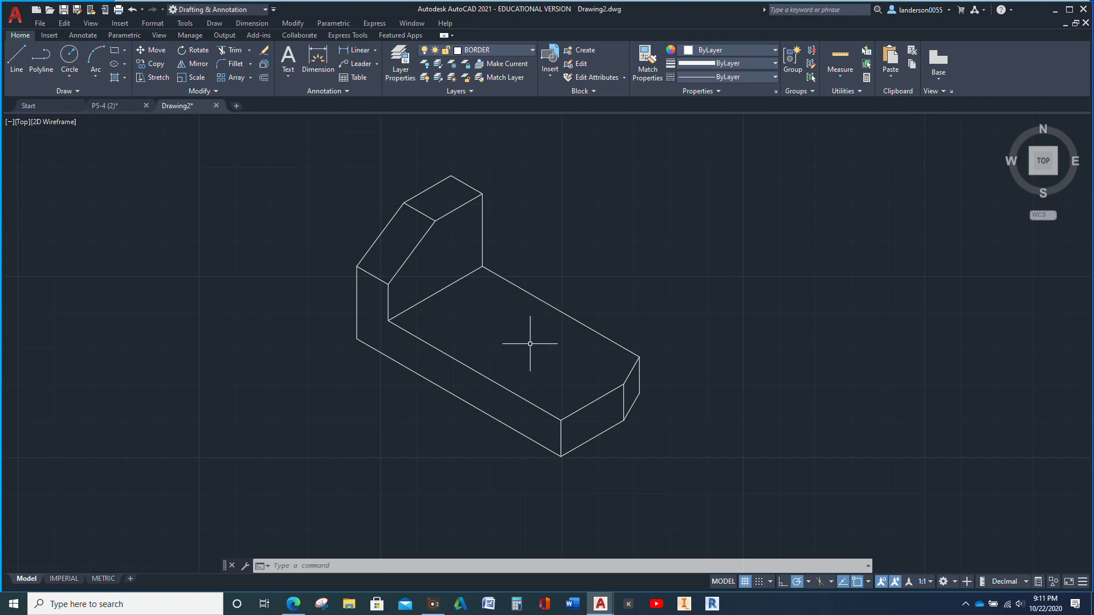
left_click(549, 302)
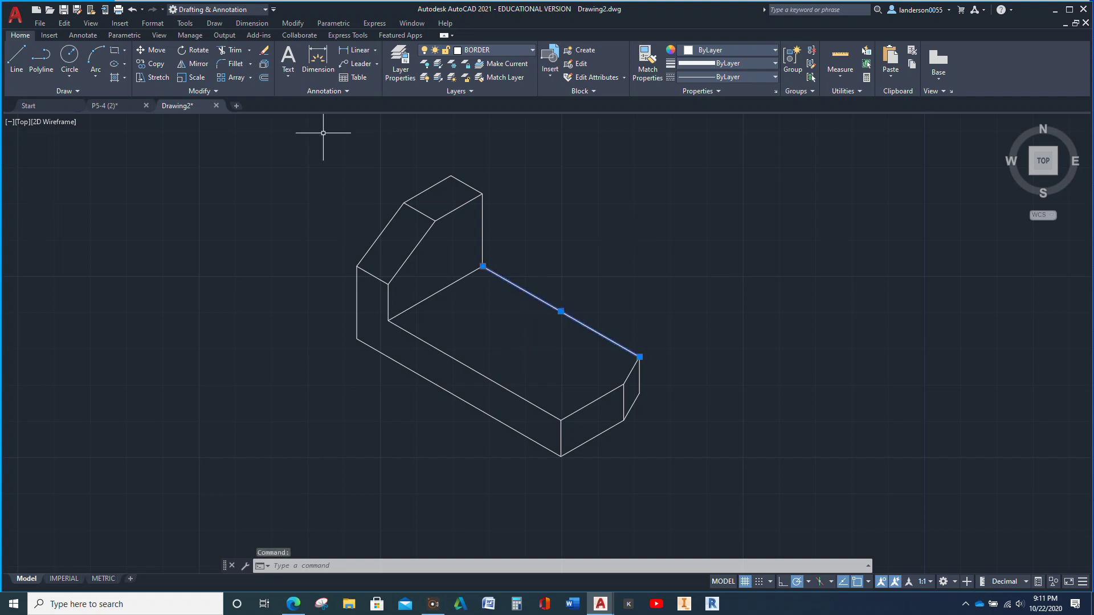
Copy the base's long top edge 0.25 and 1.25 inward as pocket layout lines.
left_click(155, 67)
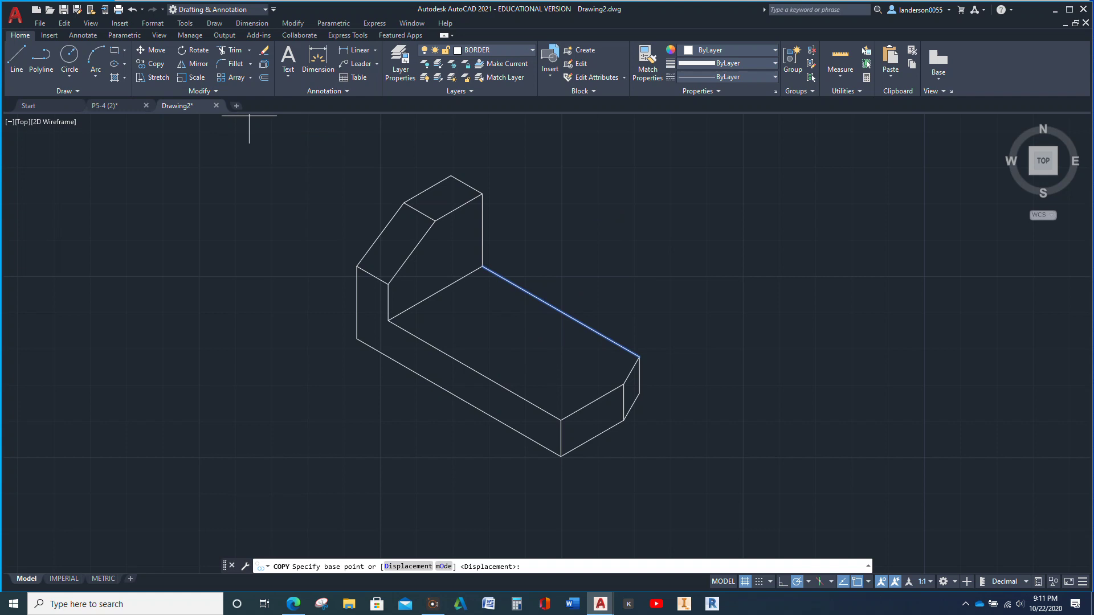
left_click(477, 269)
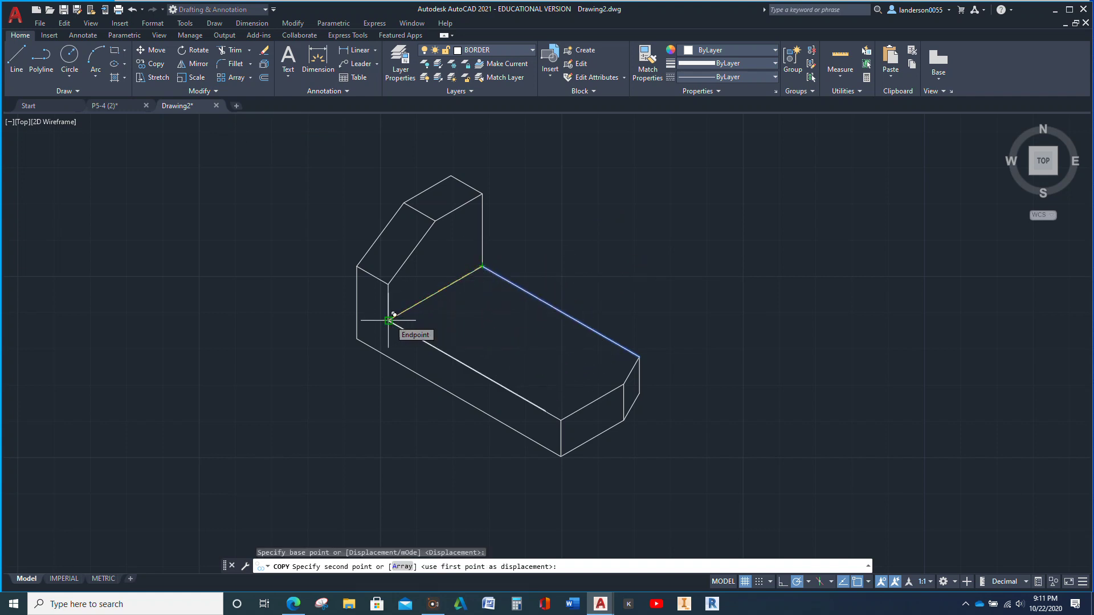
type(".25")
key("Return")
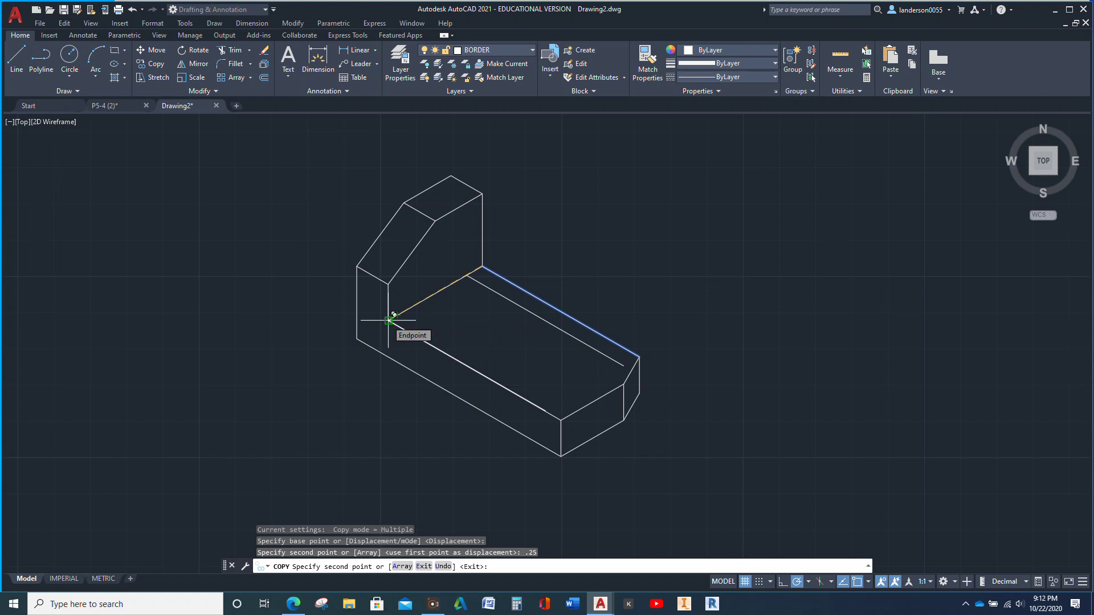
type("1.25")
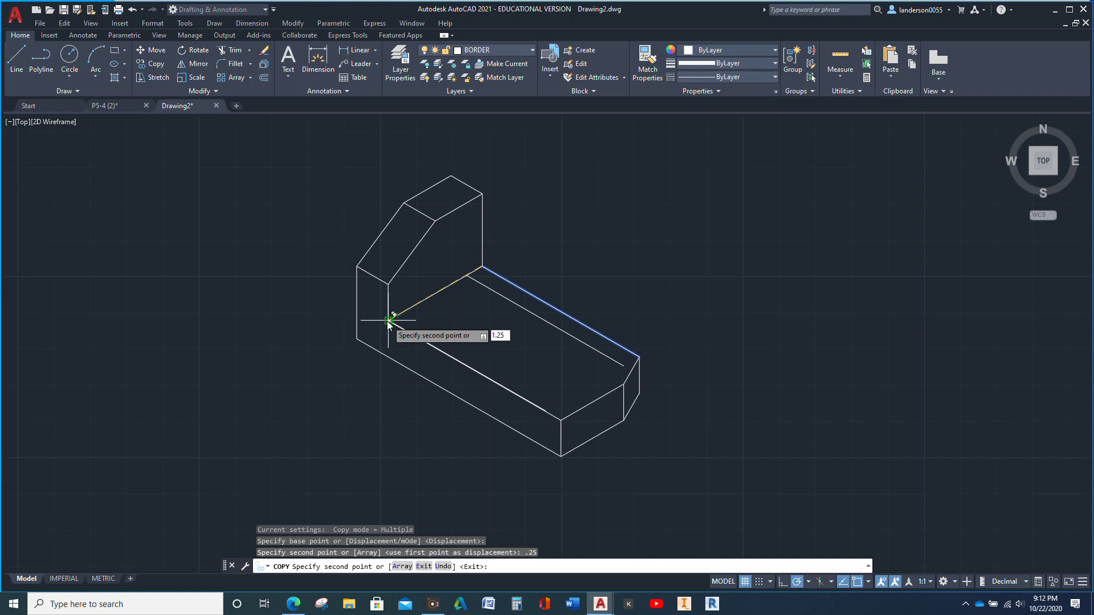
key("Return")
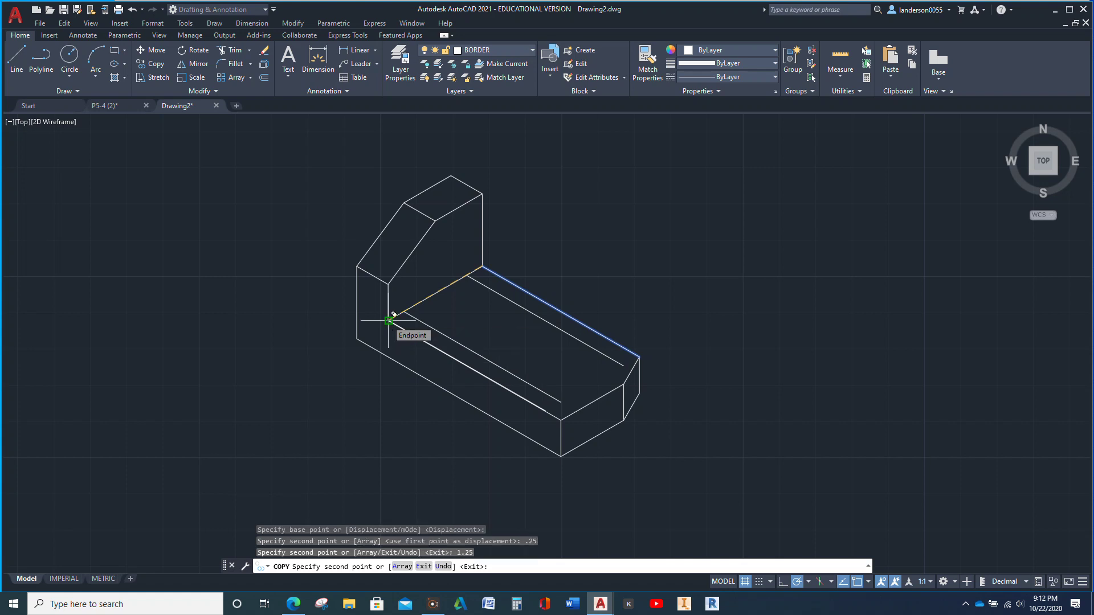
key("Escape")
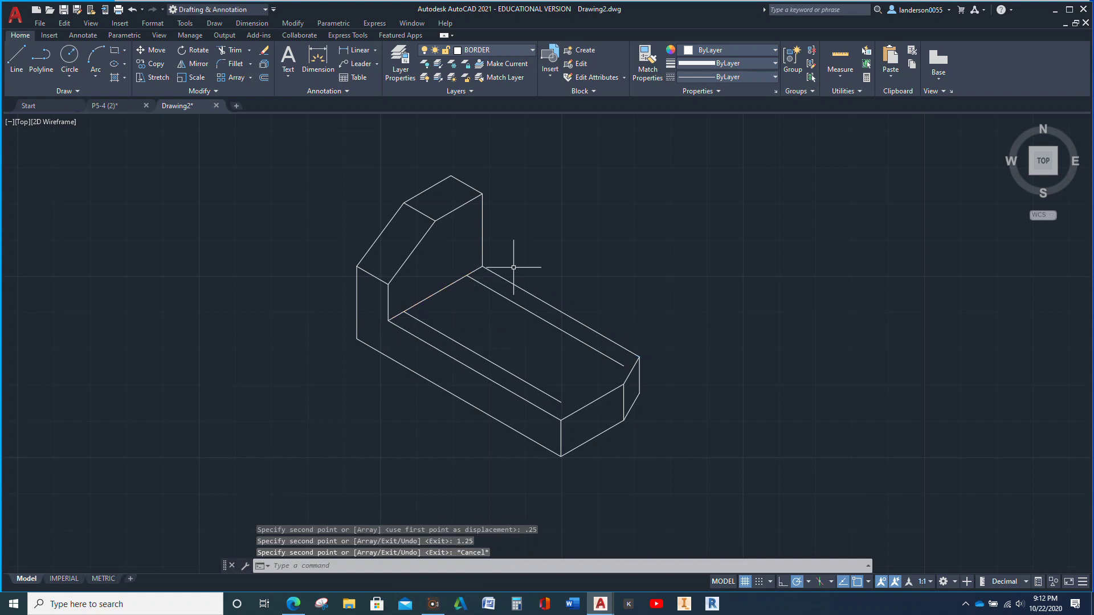
left_click(440, 290)
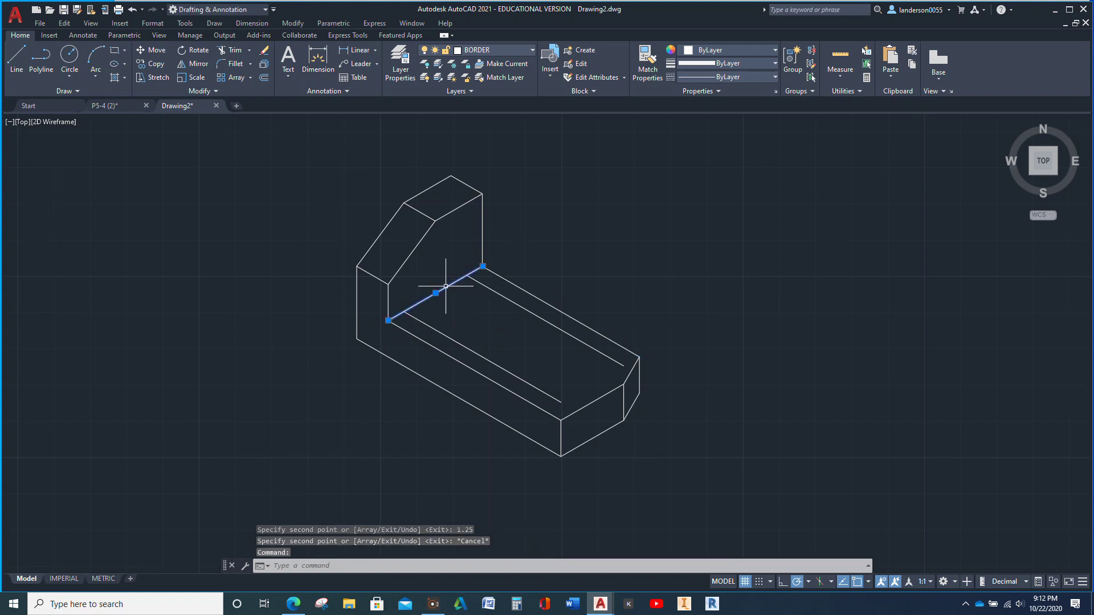
Copy the upright's short foot edge 0.25 and 2 along the base to box in the pocket.
left_click(148, 59)
left_click(483, 266)
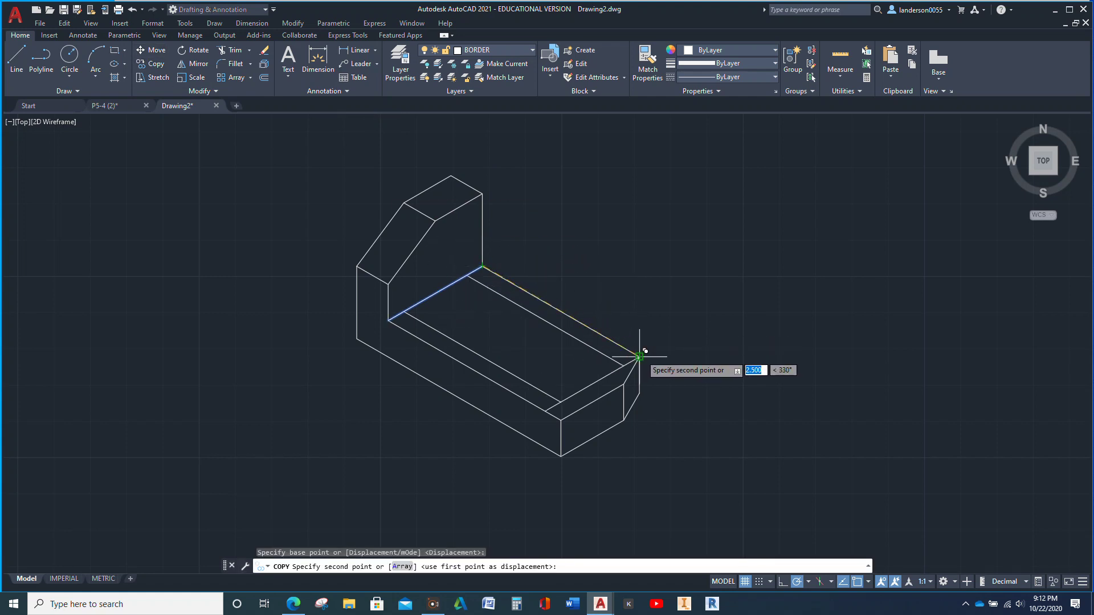
type(".25")
key("Return")
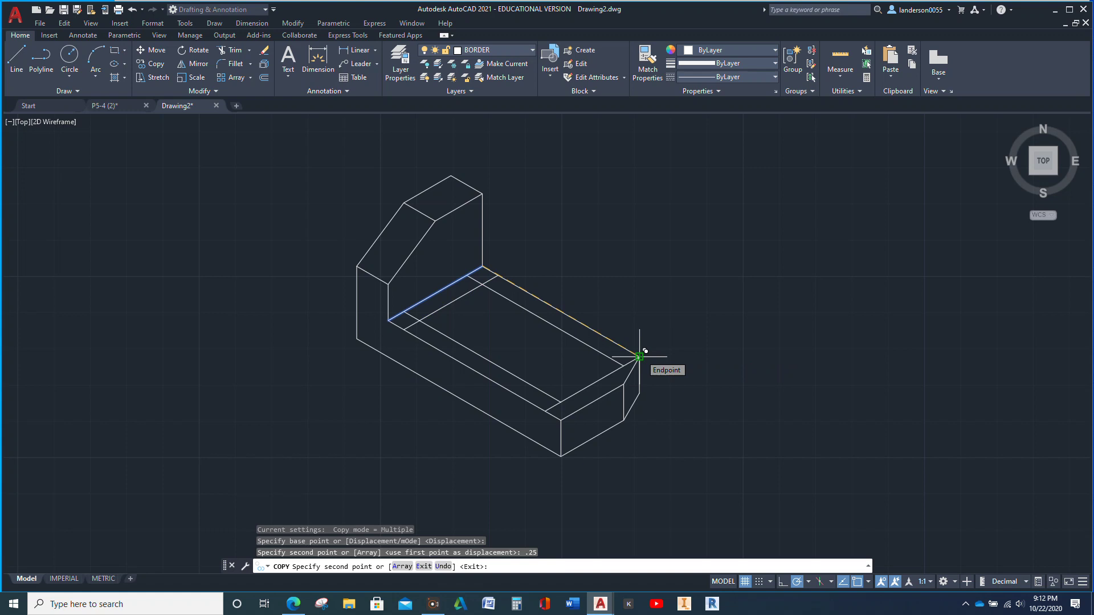
type("2")
key("Return")
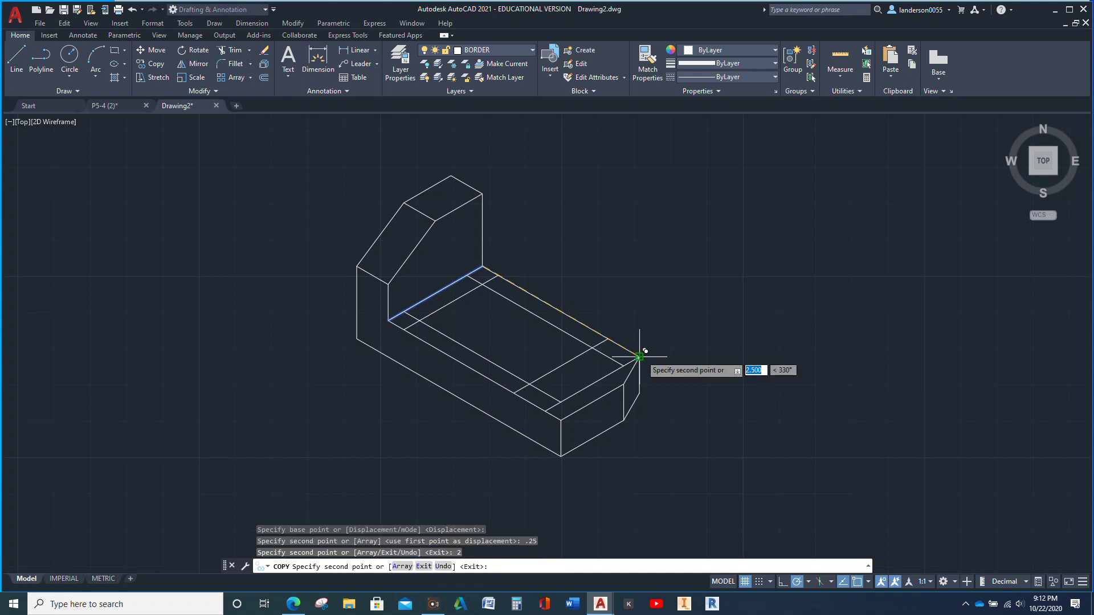
key("Escape")
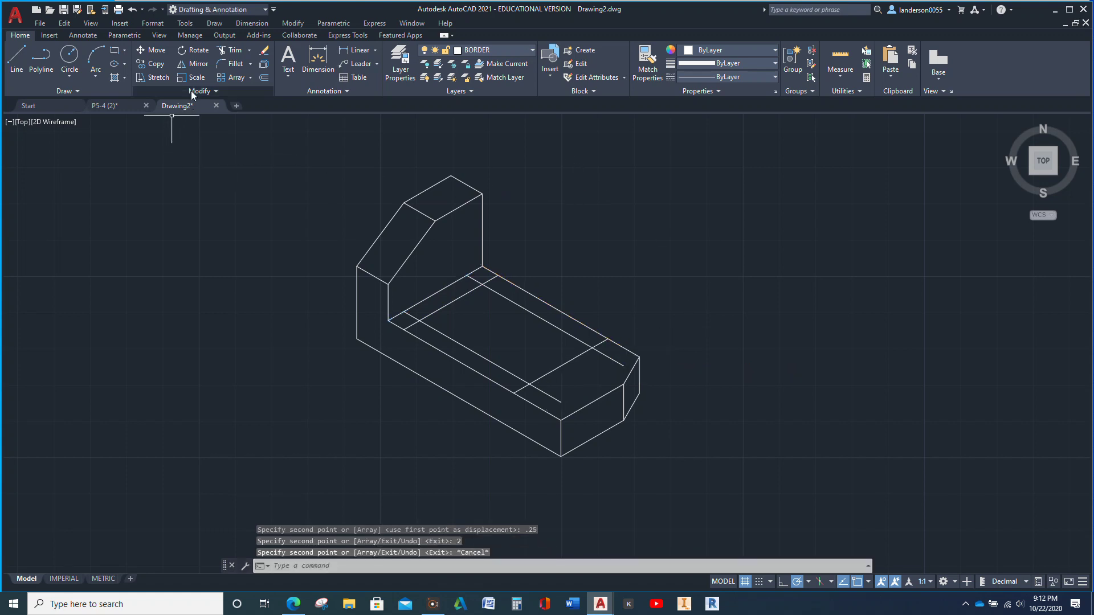
left_click(232, 50)
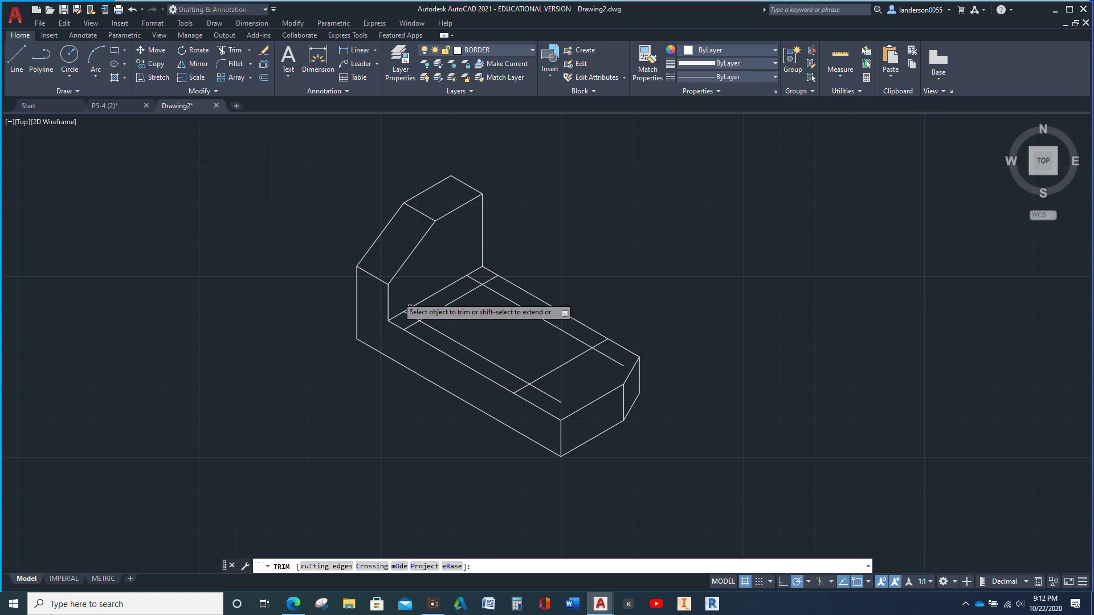
Fence-trim the excess layout lines, leaving a clean rectangular pocket outline on the lower step.
left_click(501, 286)
mouse_move(489, 281)
left_mouse_down()
mouse_move(412, 326)
mouse_move(530, 392)
mouse_move(561, 392)
mouse_move(593, 373)
mouse_move(598, 346)
left_mouse_up()
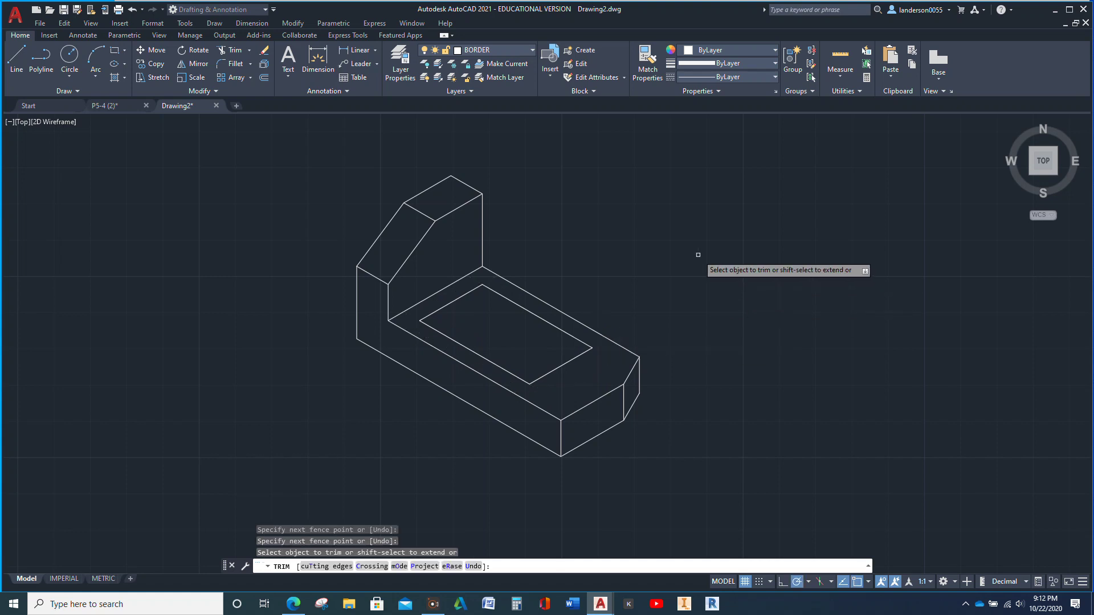
key("Escape")
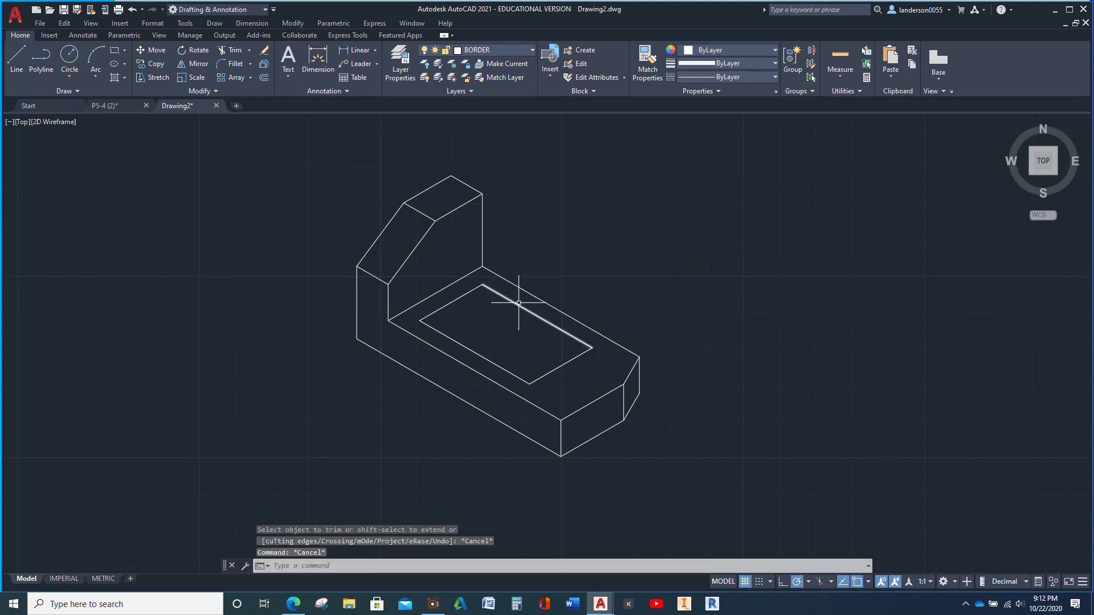
left_click(513, 301)
Copy the pocket's two upper edges 0.5 lower to form the pocket floor.
left_click(451, 303)
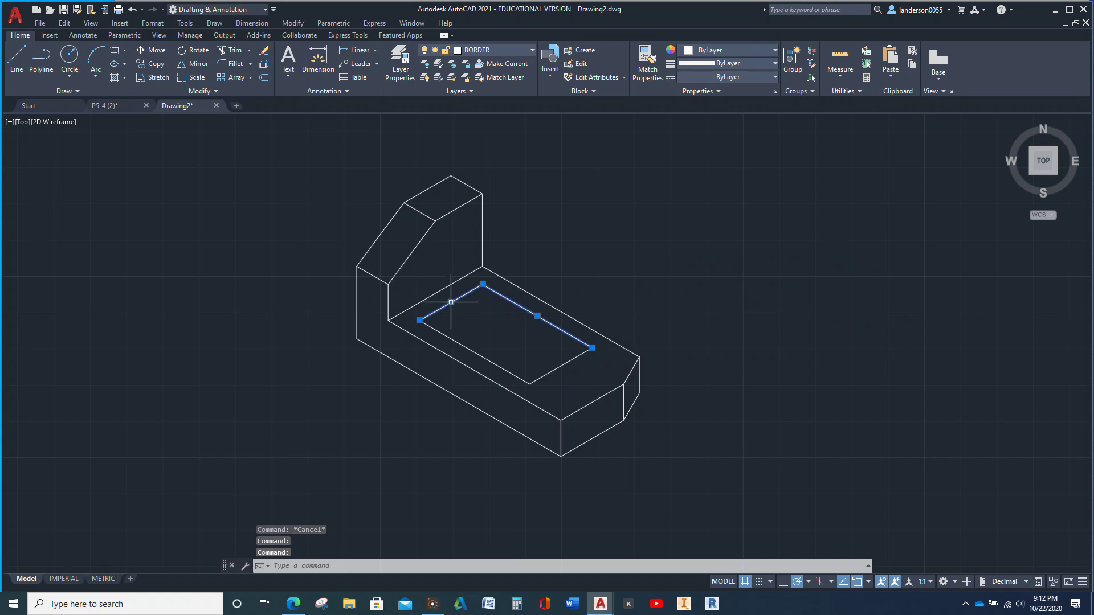
left_click(155, 64)
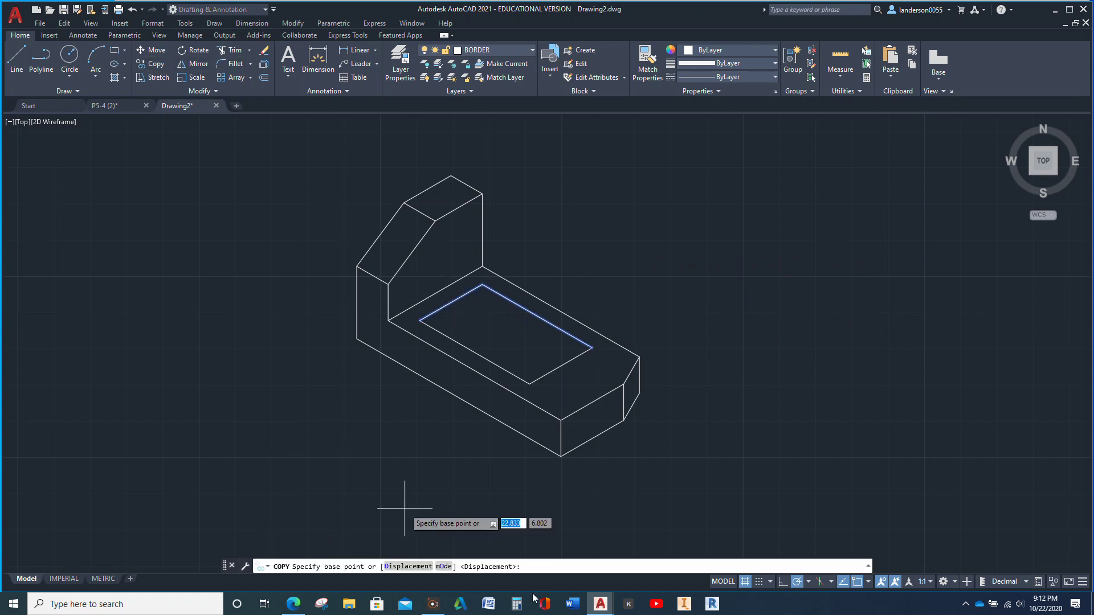
left_click(561, 420)
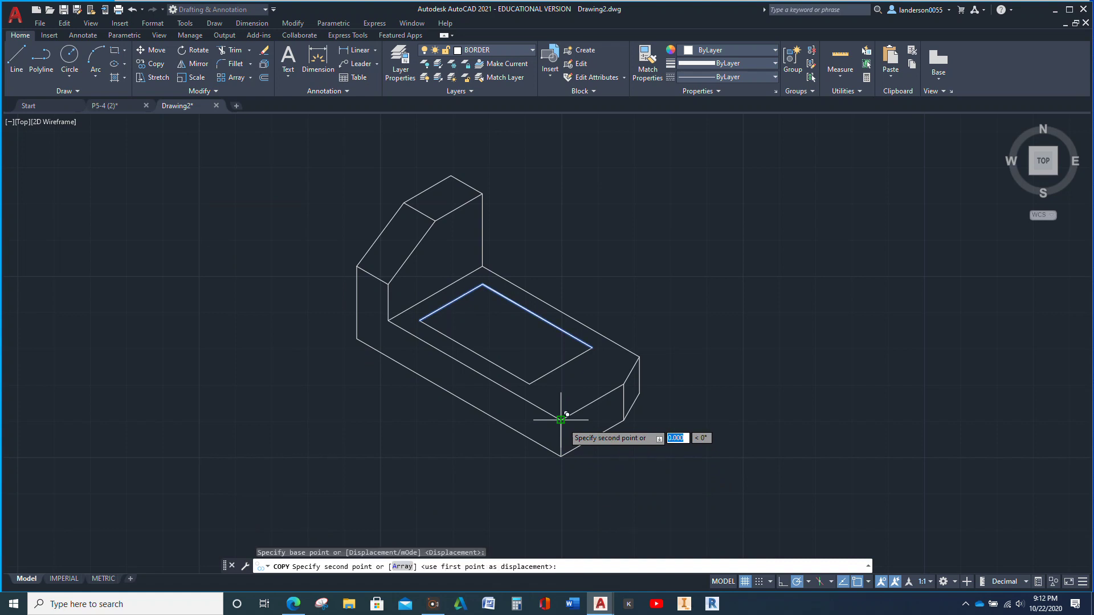
left_click(560, 456)
key("Escape")
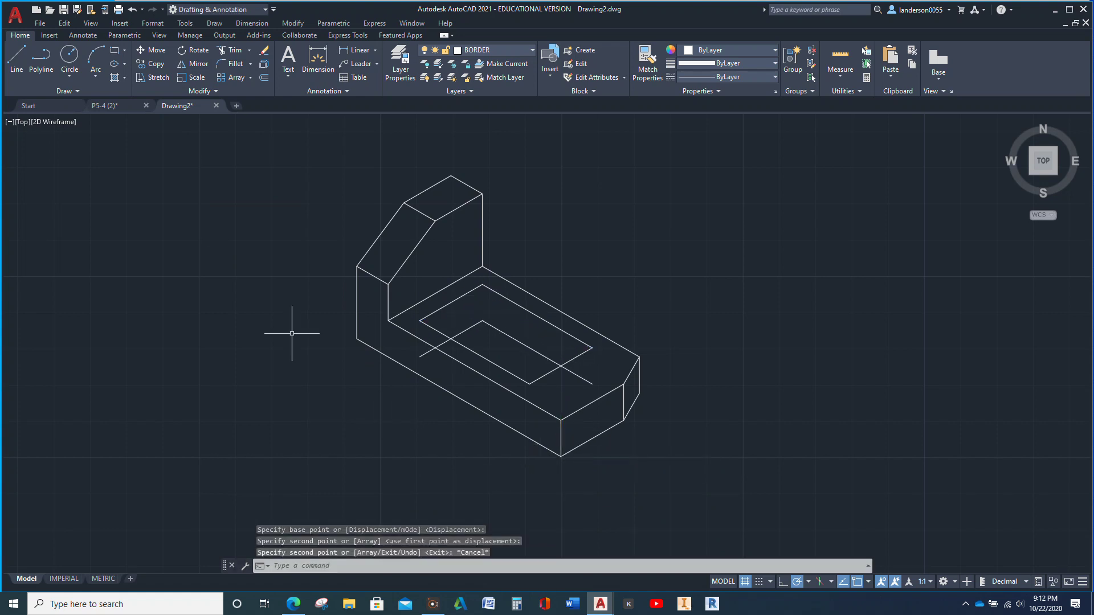
Trim away the hidden segments of the lowered pocket floor outline.
left_click(231, 51)
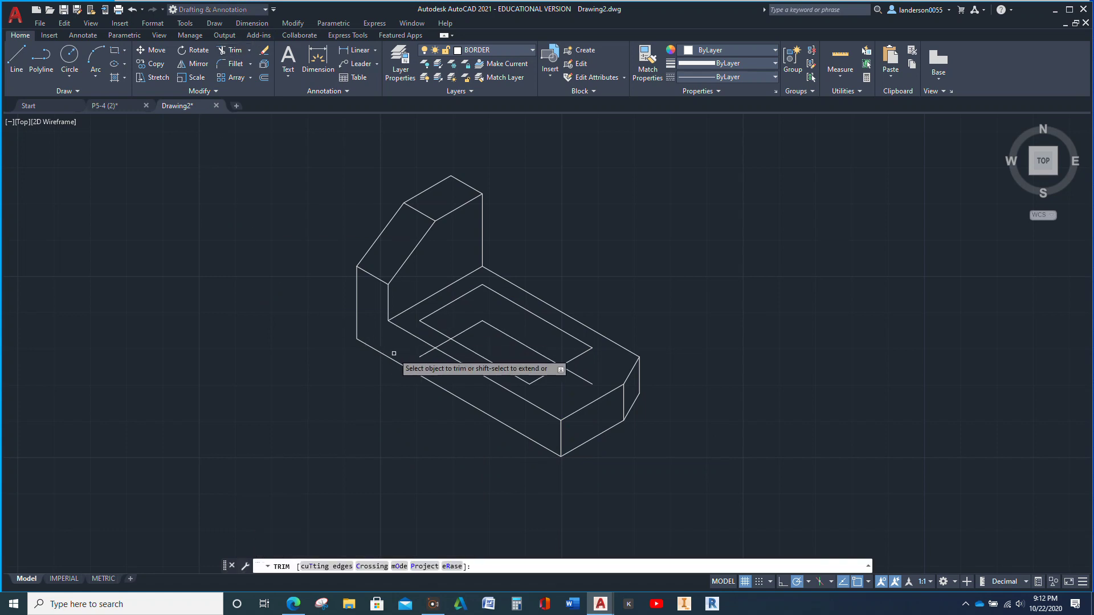
mouse_move(399, 359)
left_mouse_down()
mouse_move(431, 363)
mouse_move(436, 330)
left_mouse_up()
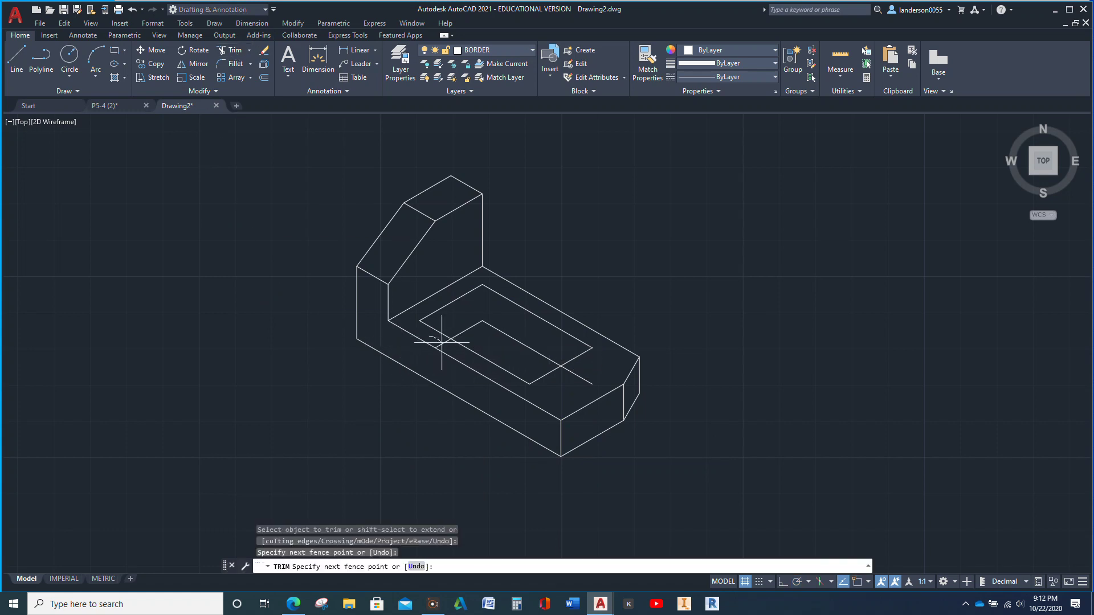
left_click_drag(596, 367, 577, 382)
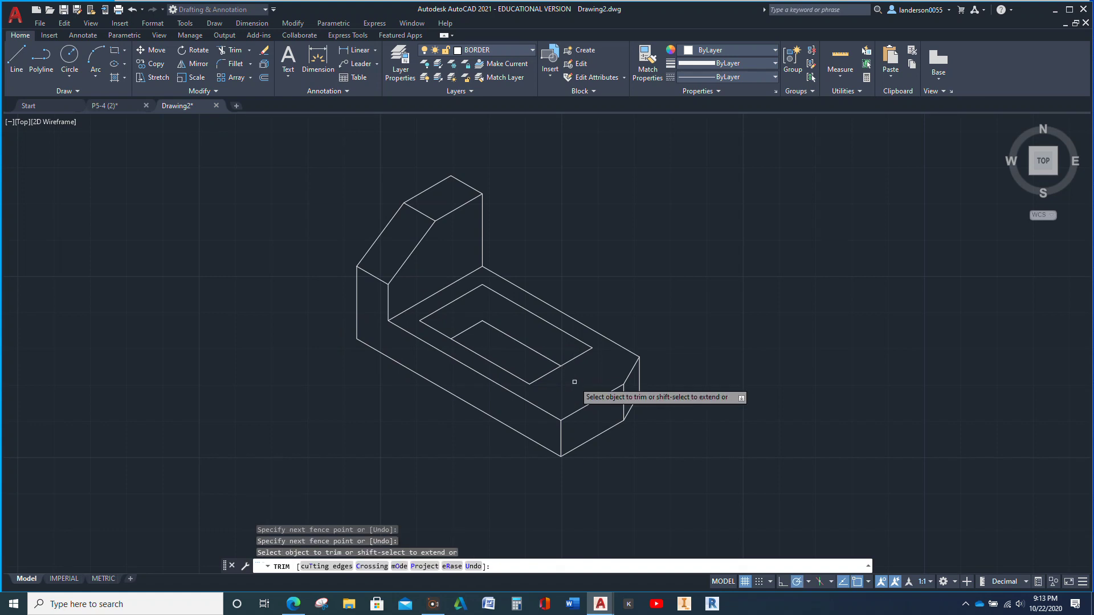
left_click(26, 63)
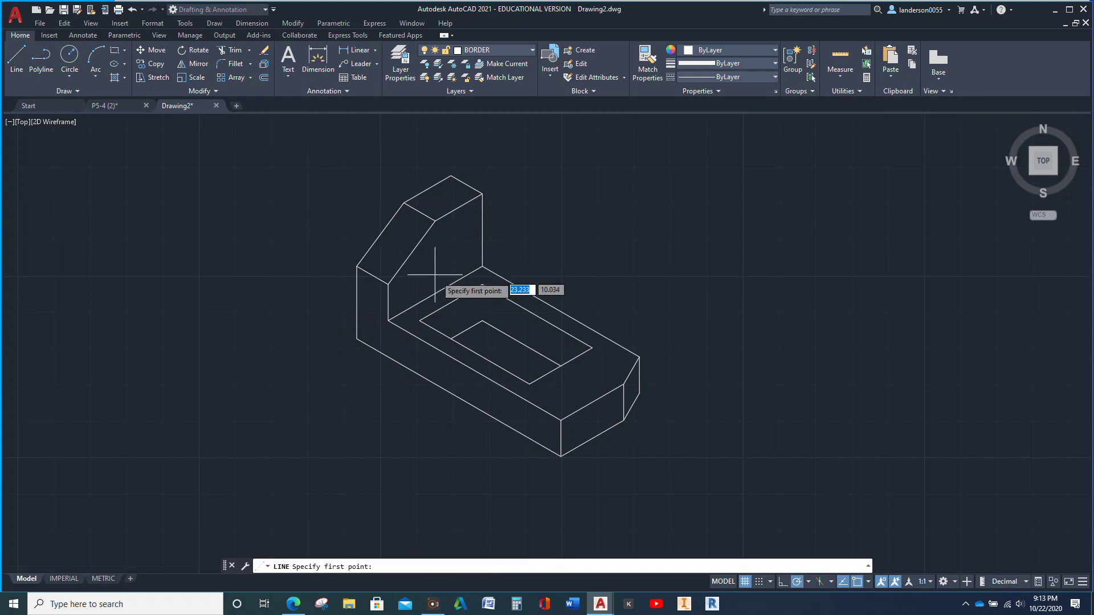
left_click(483, 283)
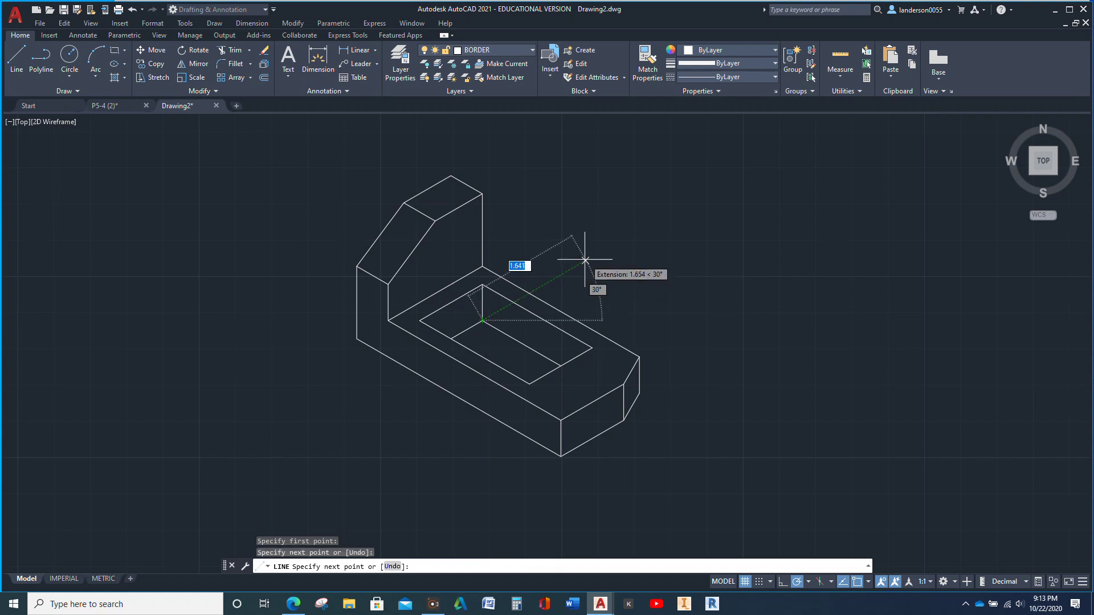
key("Escape")
scroll(602, 241, "down", 4)
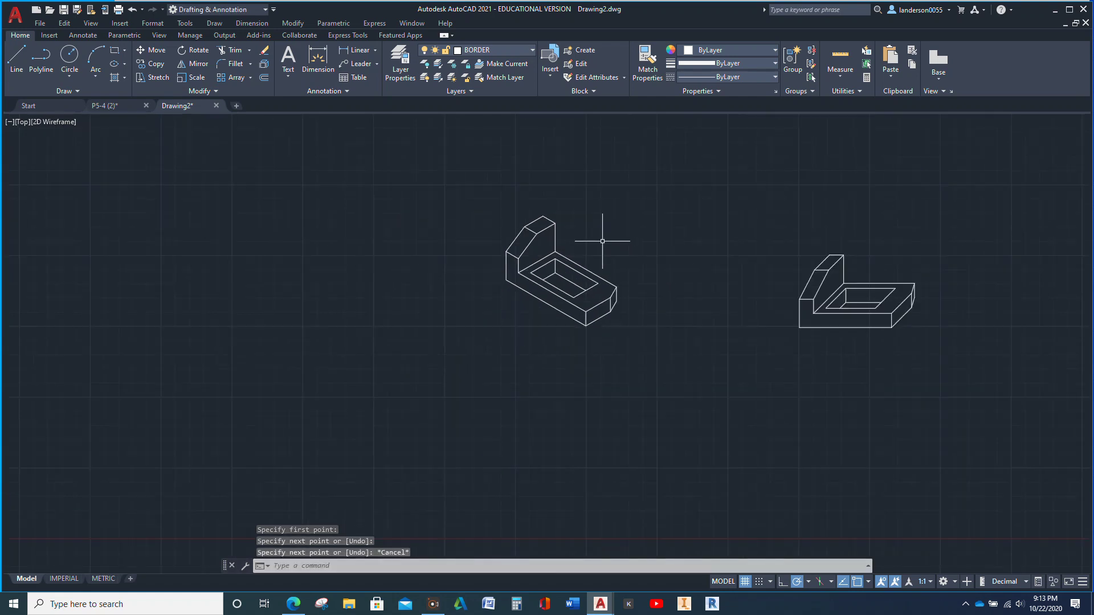
middle_click_drag(625, 244, 349, 324)
left_click_drag(176, 257, 455, 422)
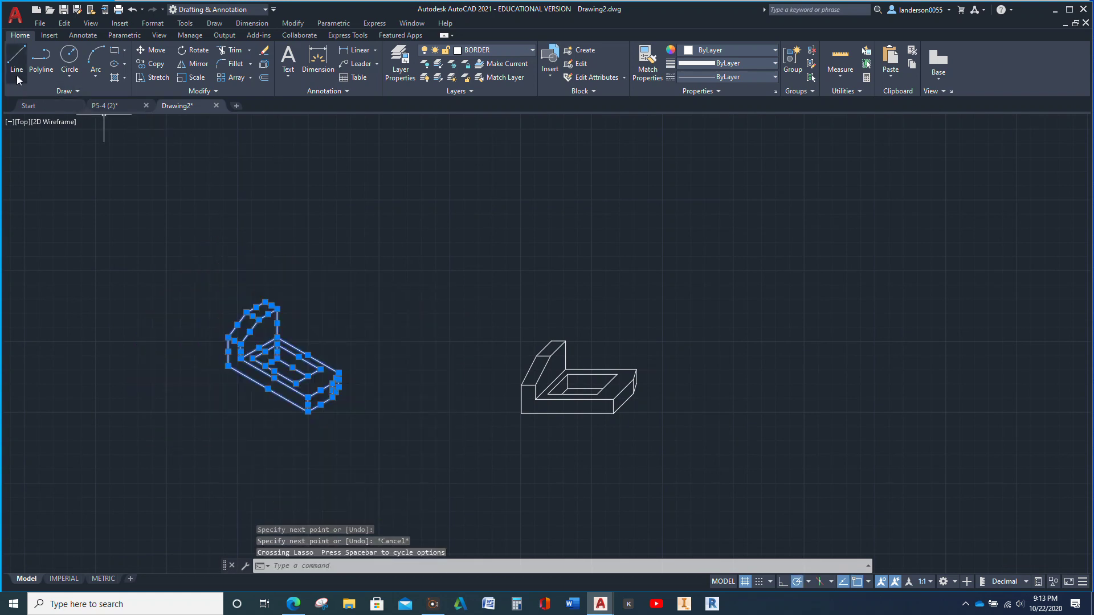
Move the isometric block right from its bottom corner to sit beside the oblique view.
left_click(151, 50)
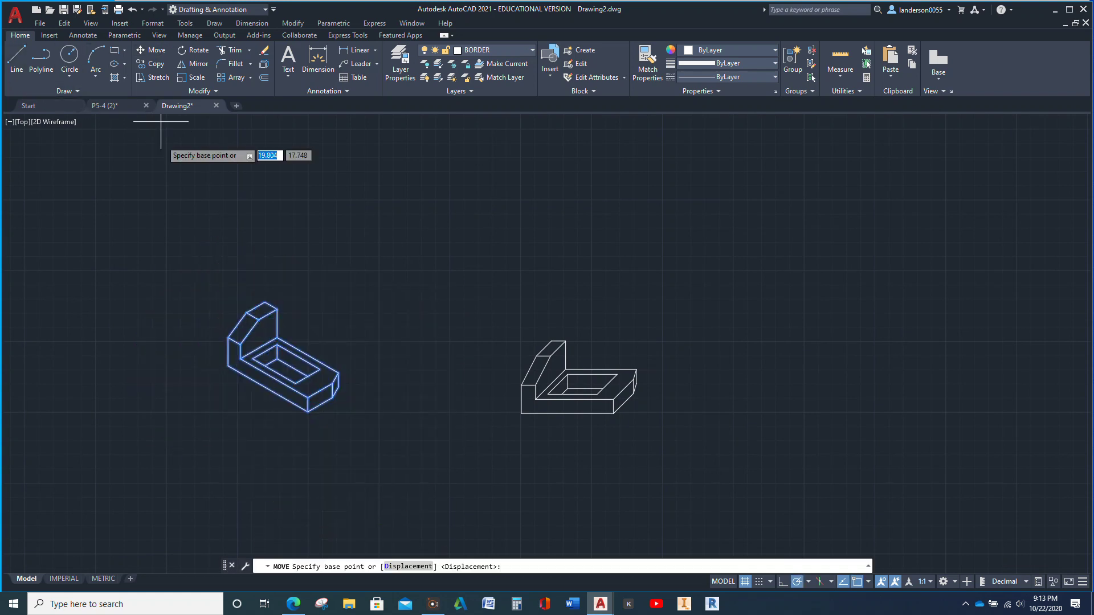
left_click(307, 412)
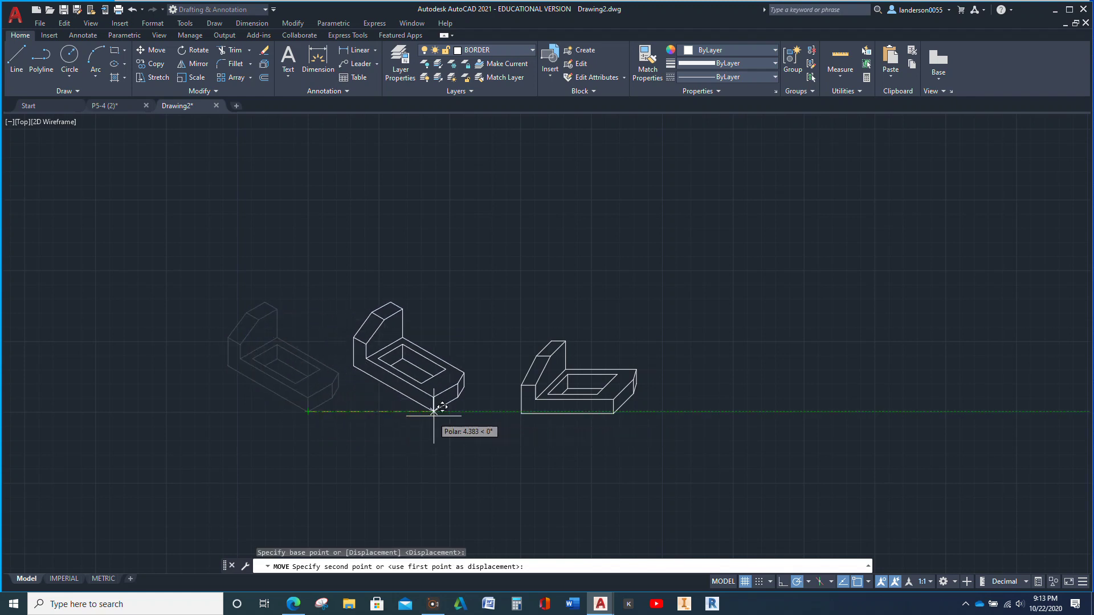
left_click(440, 413)
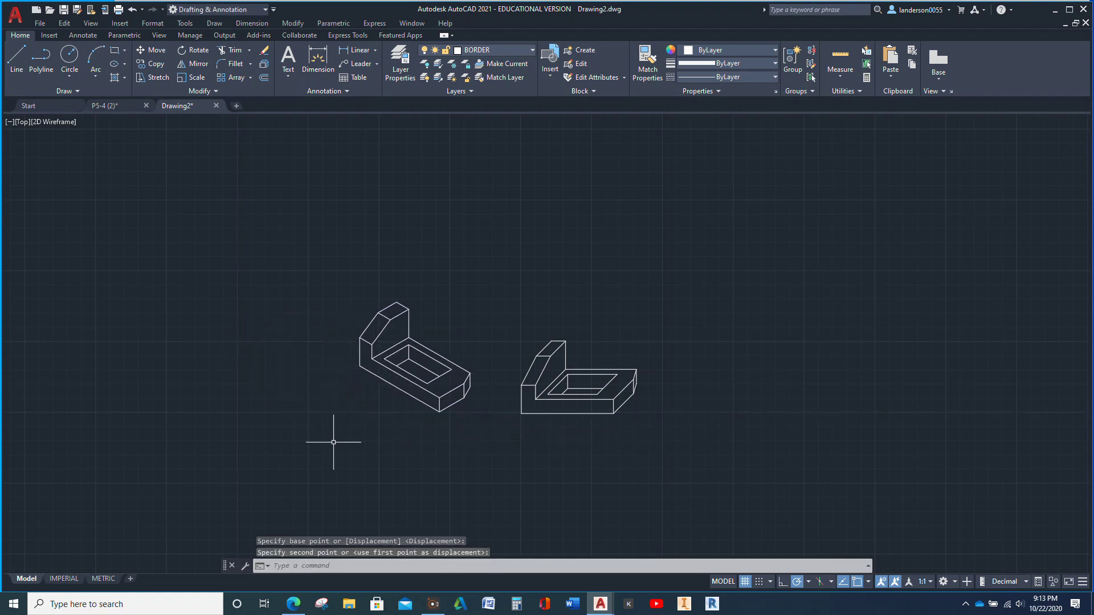
left_click(65, 579)
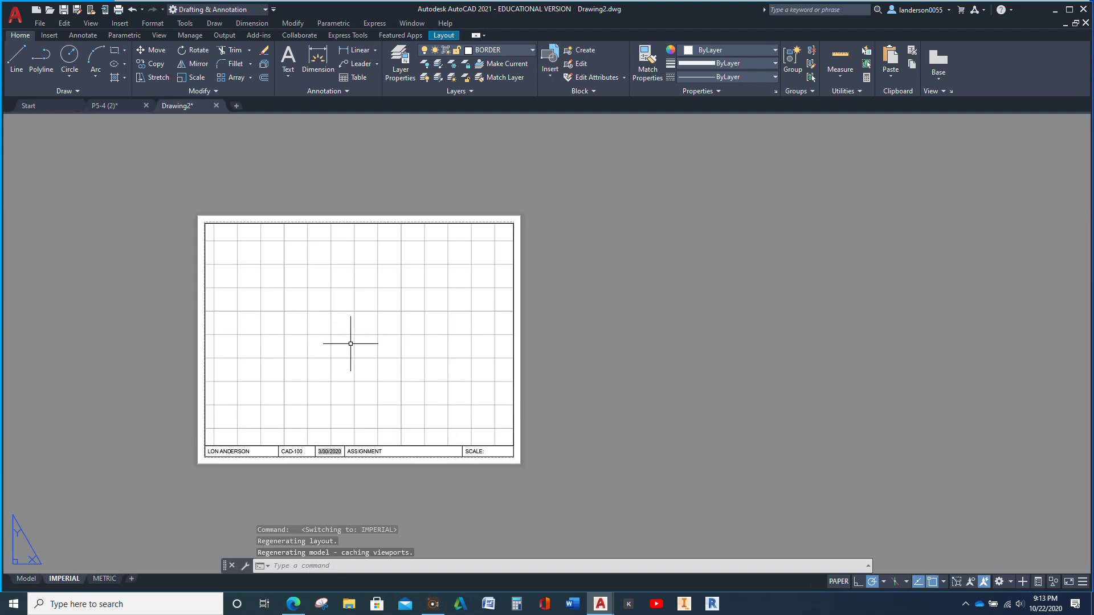
Fit both pictorials in the IMPERIAL sheet's viewport at 1:1 scale with the grid off.
scroll(359, 339, "down", 2)
scroll(362, 341, "up", 2)
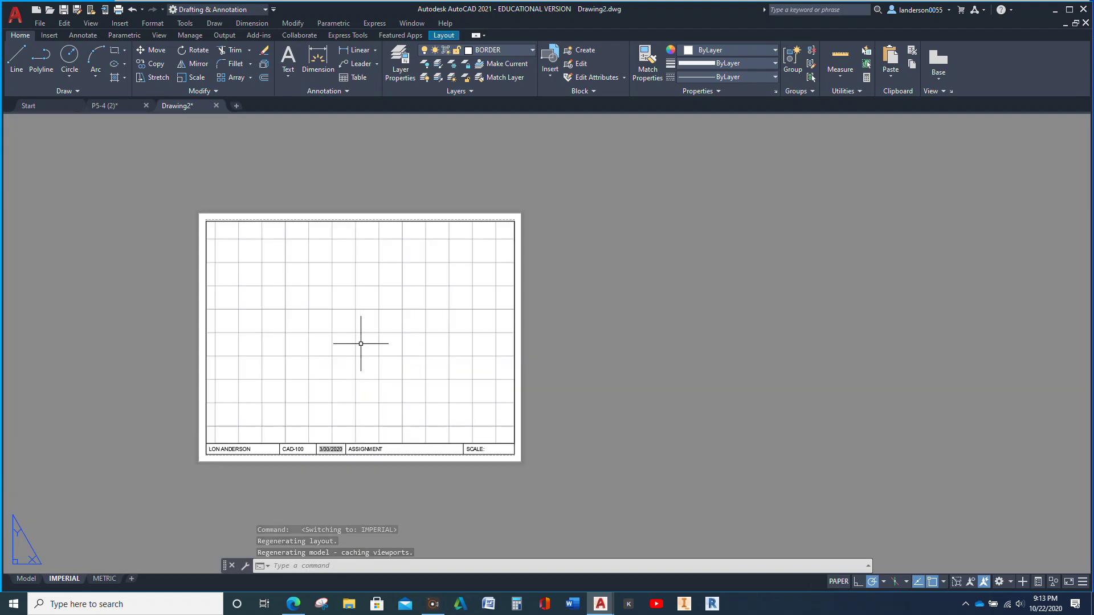
double_click(361, 344)
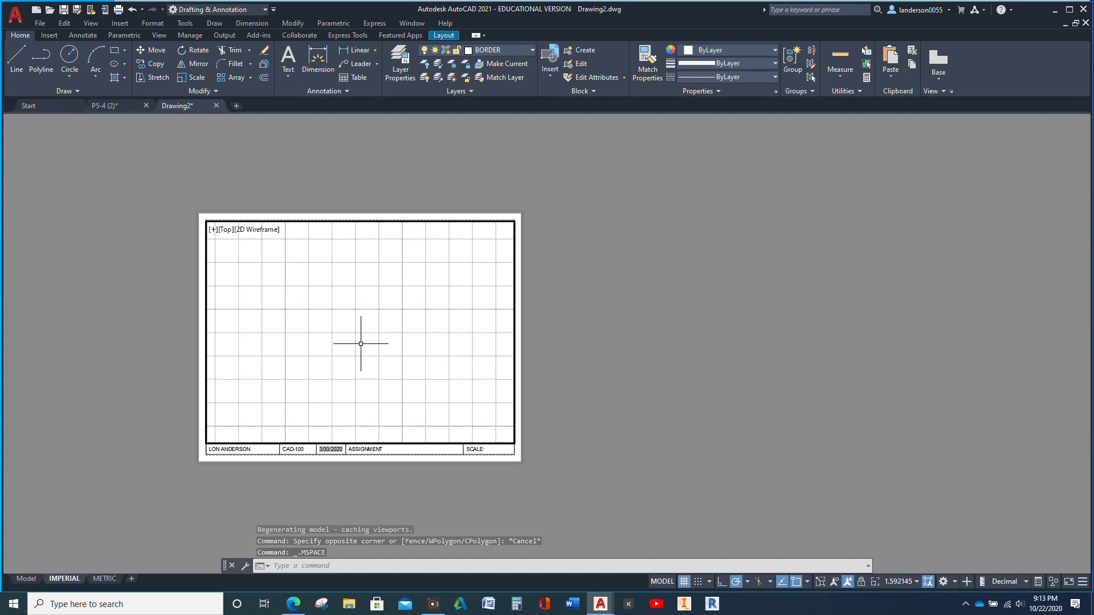
middle_click(361, 344)
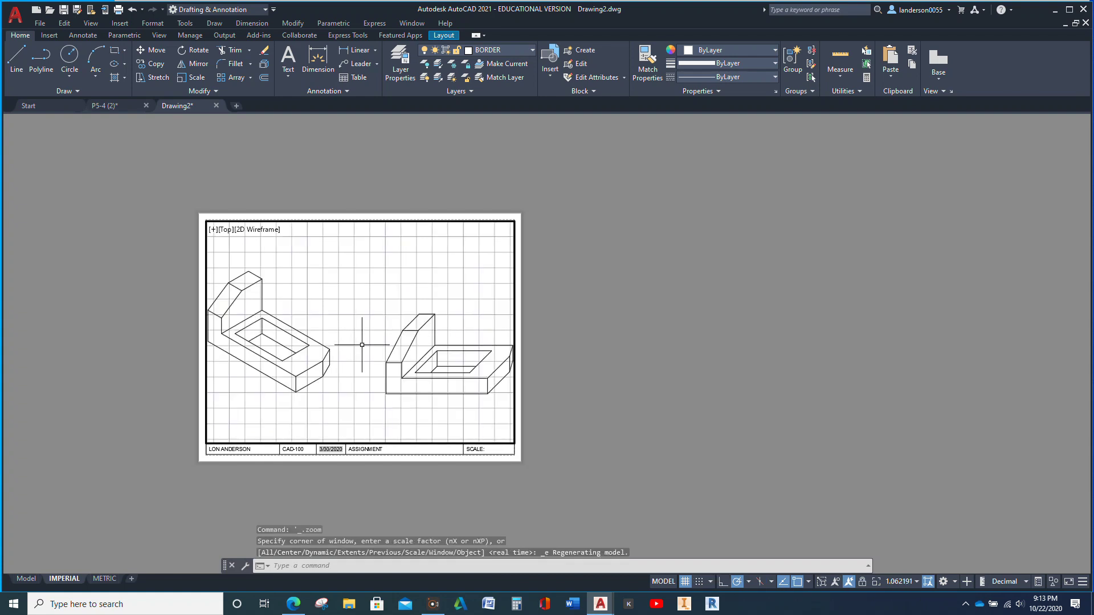
left_click(899, 582)
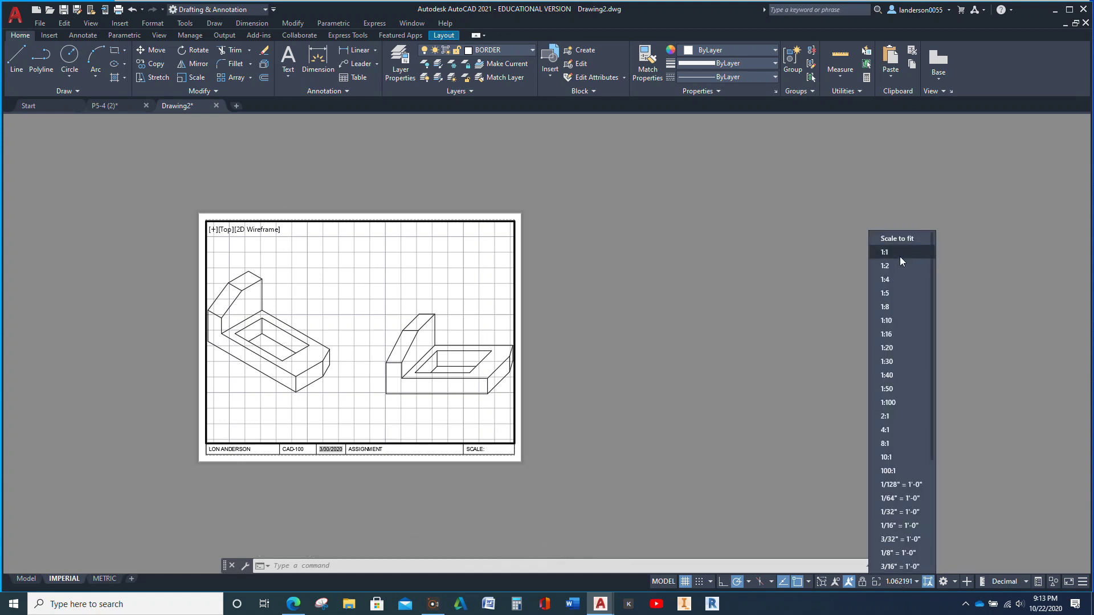
left_click(904, 254)
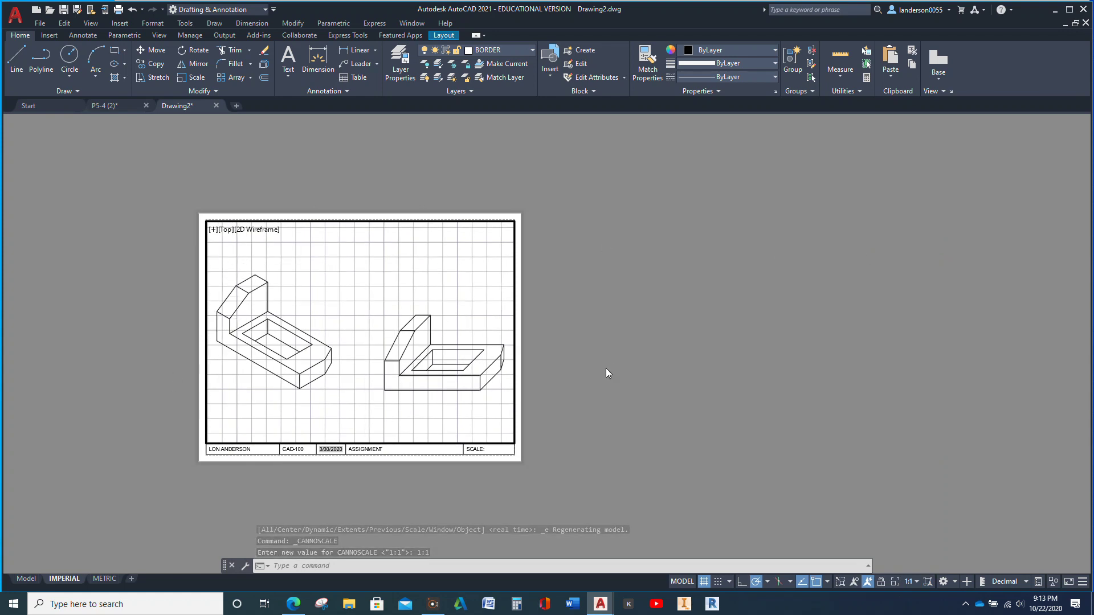
left_click(705, 581)
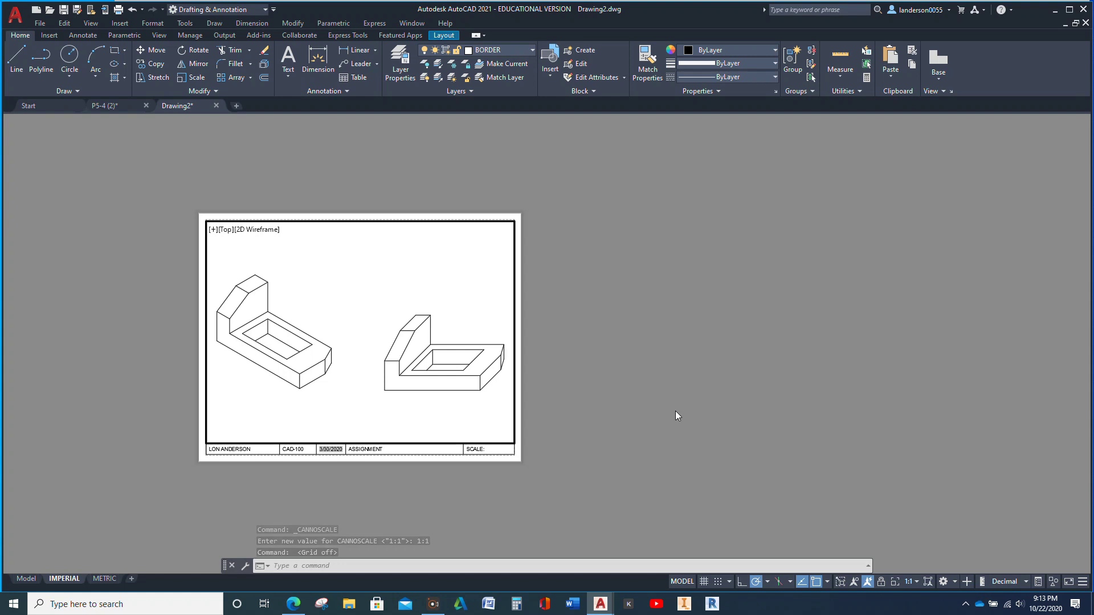
Replace the title block's ASSIGNMENT placeholder with P5-4.
double_click(368, 455)
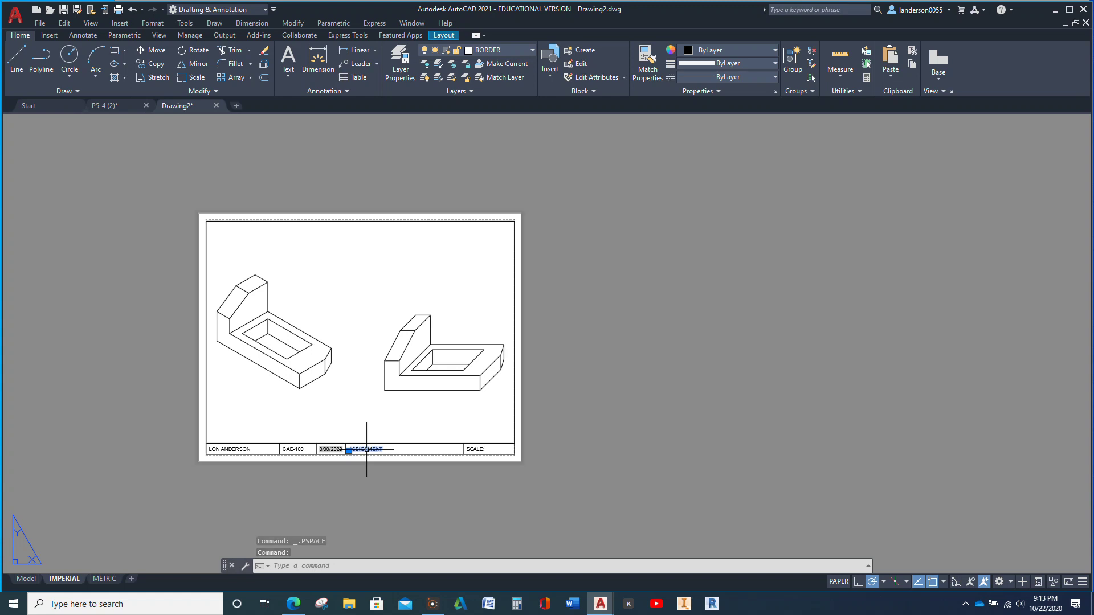
type("P5-")
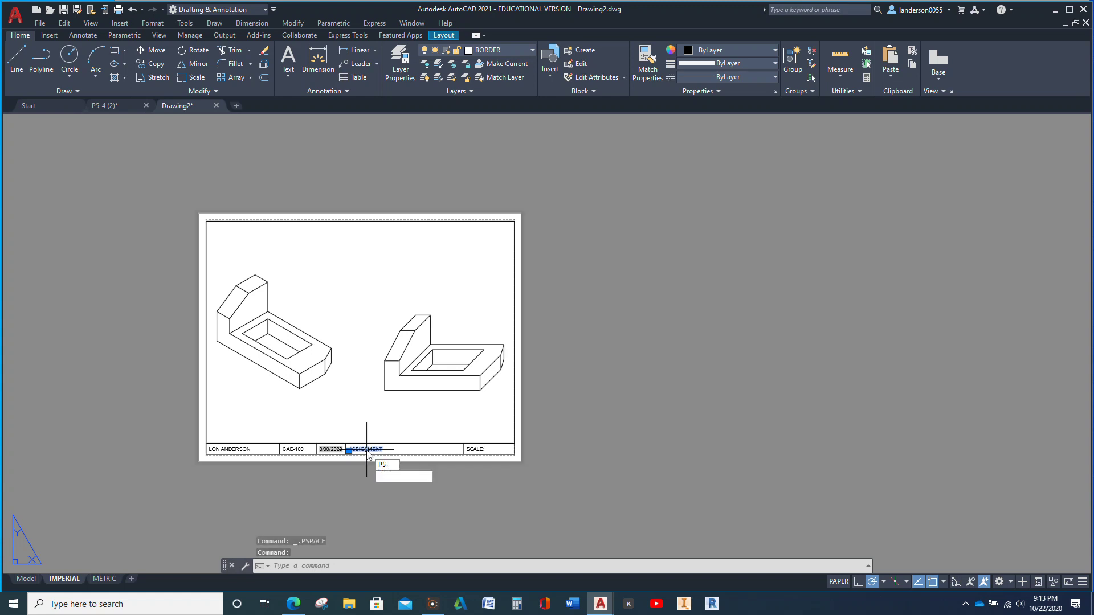
type("4")
key("Escape")
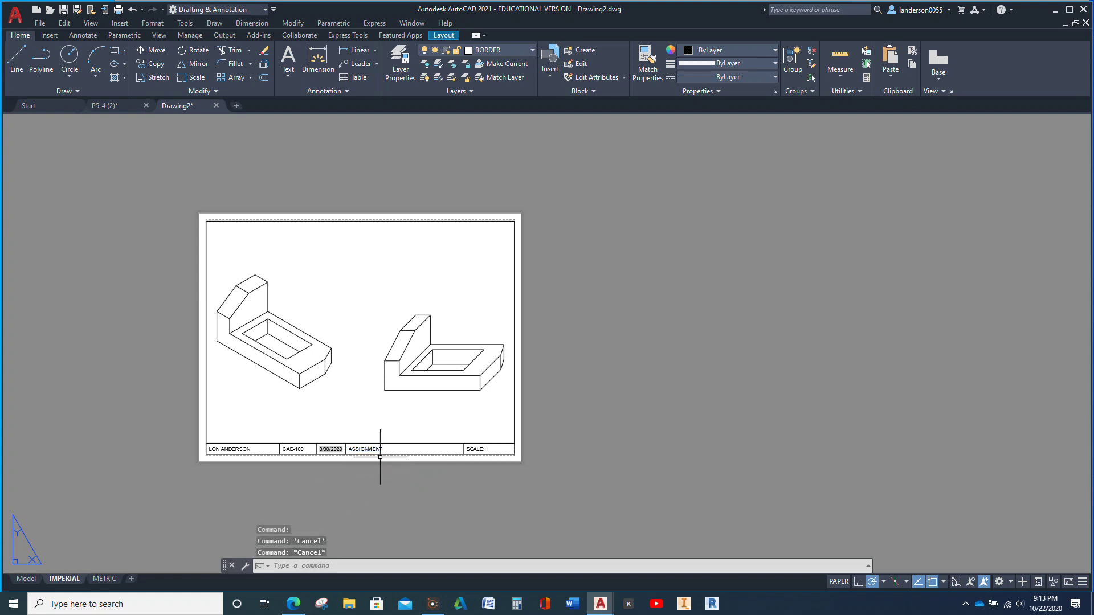
key("Escape")
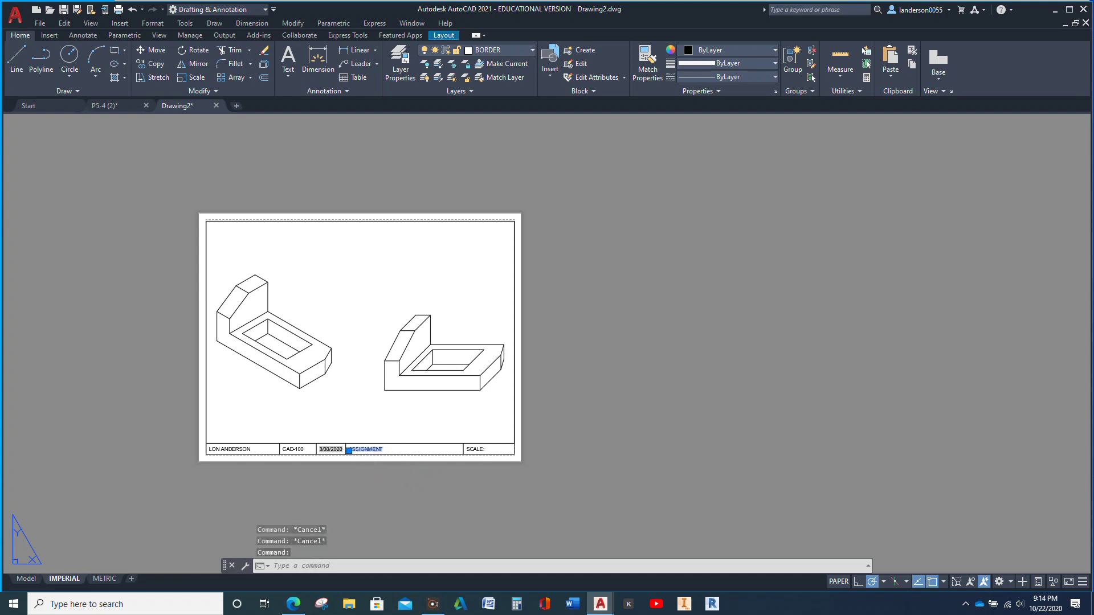
double_click(373, 450)
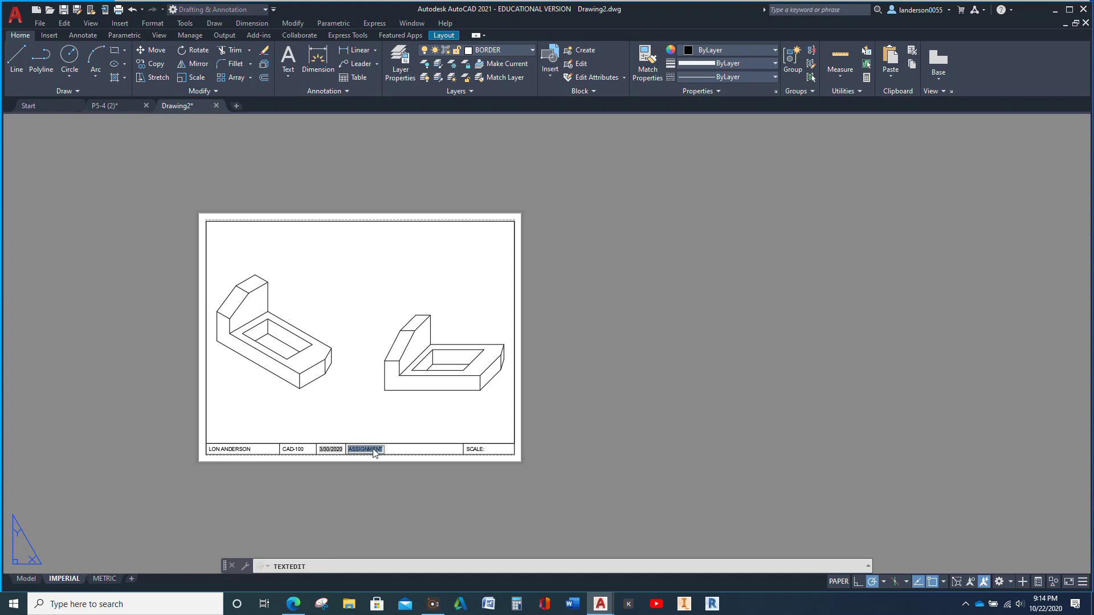
key("BackSpace")
type("P5-")
type("4")
left_click(479, 449)
Change the title block's scale field to read SCALE:NTS.
left_click(479, 449)
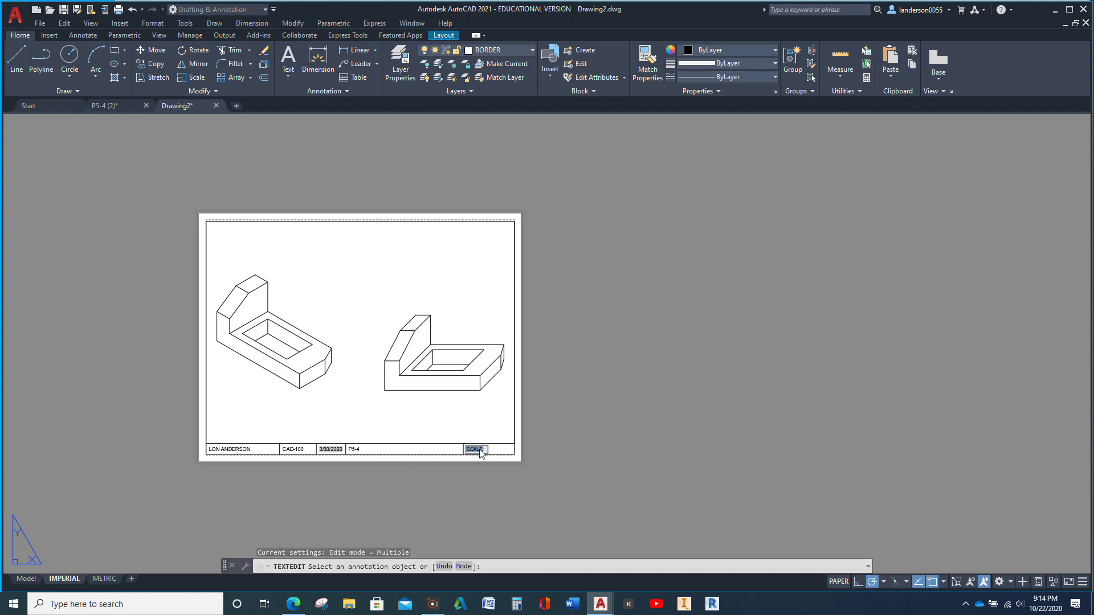
left_click(486, 450)
type("F")
type("ULL")
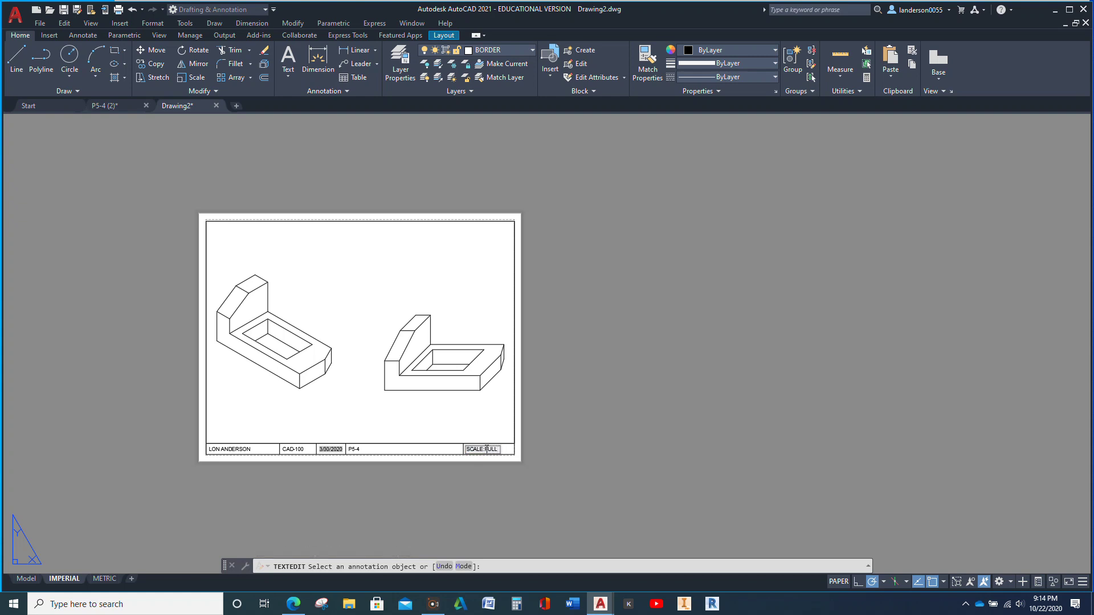
key("BackSpace")
key("BackSpace")
key("BackSpace")
key("BackSpace")
type("N")
type("TS")
left_click(558, 420)
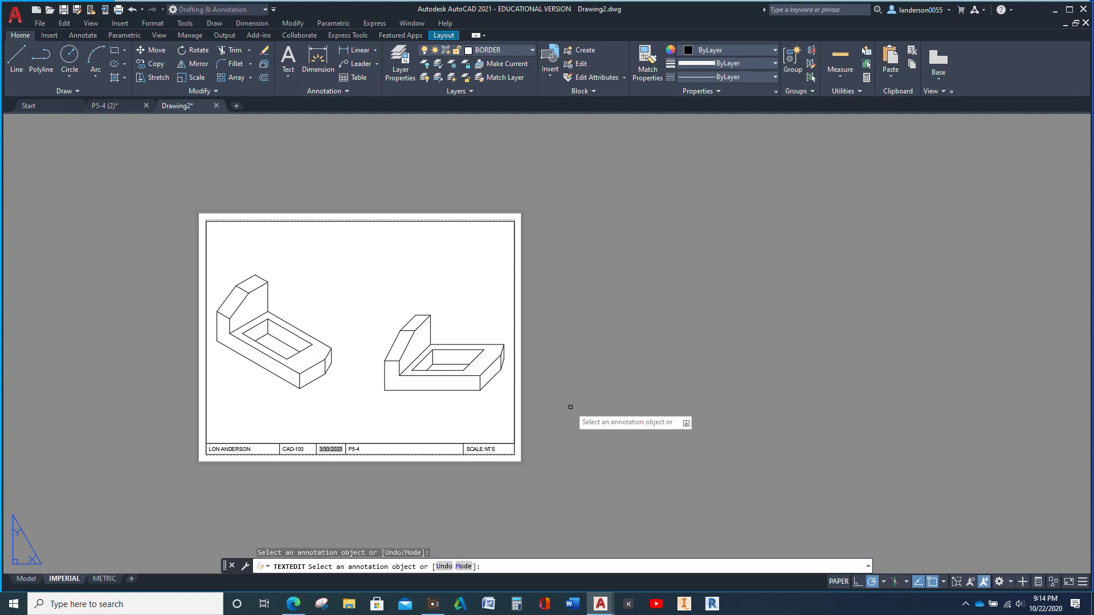